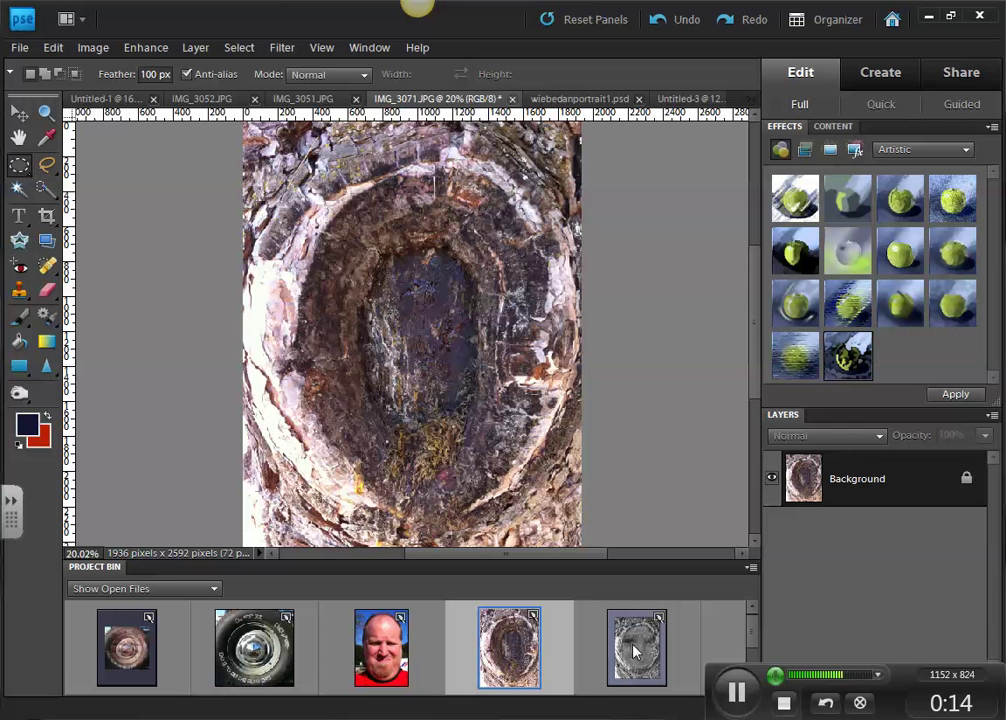
- Make wiebedanportrait1.psd the active document from the Project Bin
{"action": "left_click", "coordinate": [633, 650]}
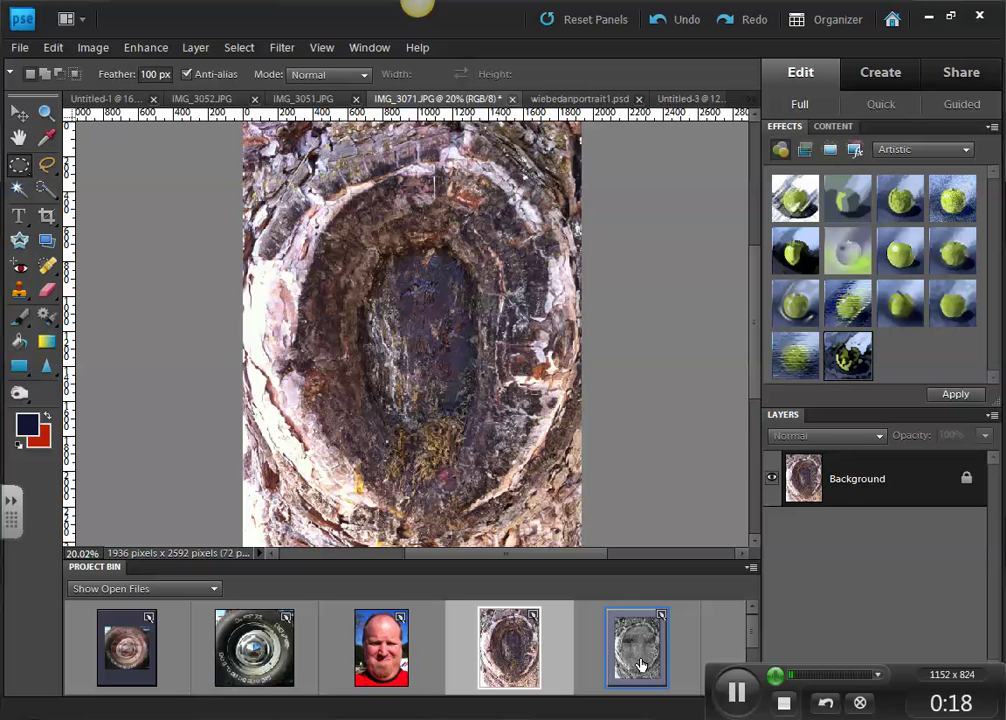
{"action": "left_click", "coordinate": [641, 665]}
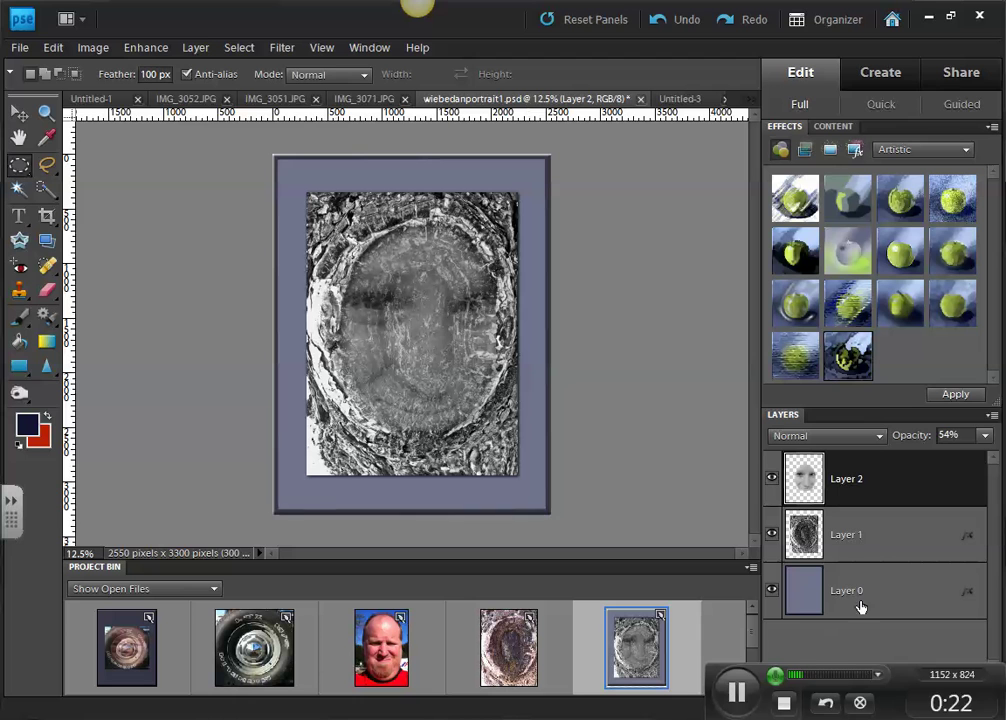
- Toggle the bark and face layers on and off to inspect each one separately
{"action": "left_click", "coordinate": [771, 534]}
{"action": "left_click", "coordinate": [771, 480]}
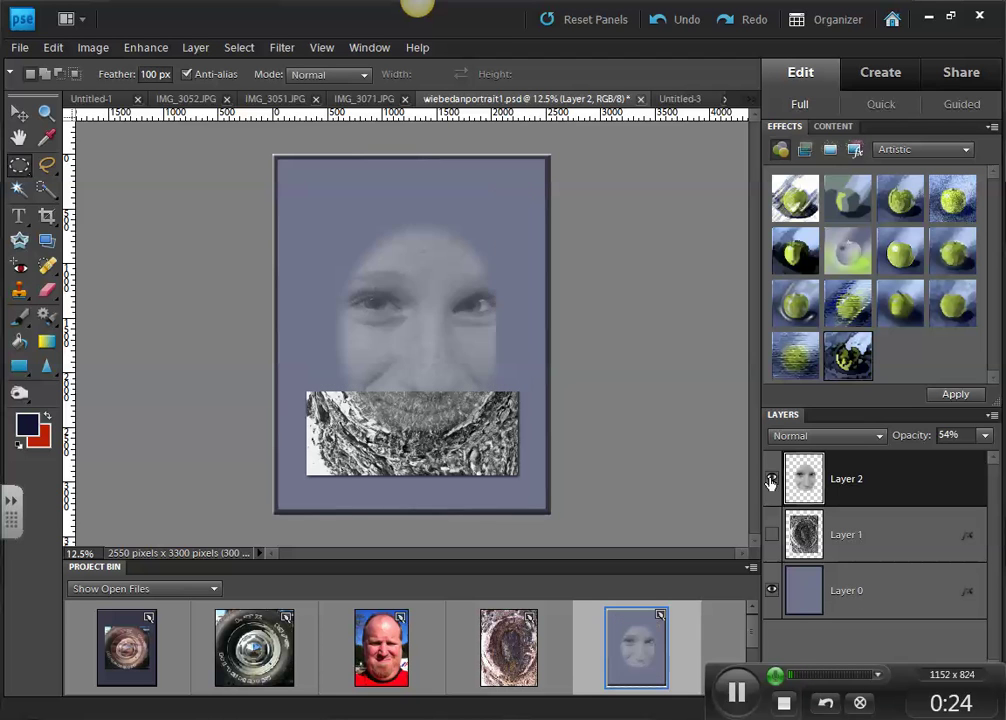
{"action": "left_click", "coordinate": [771, 537]}
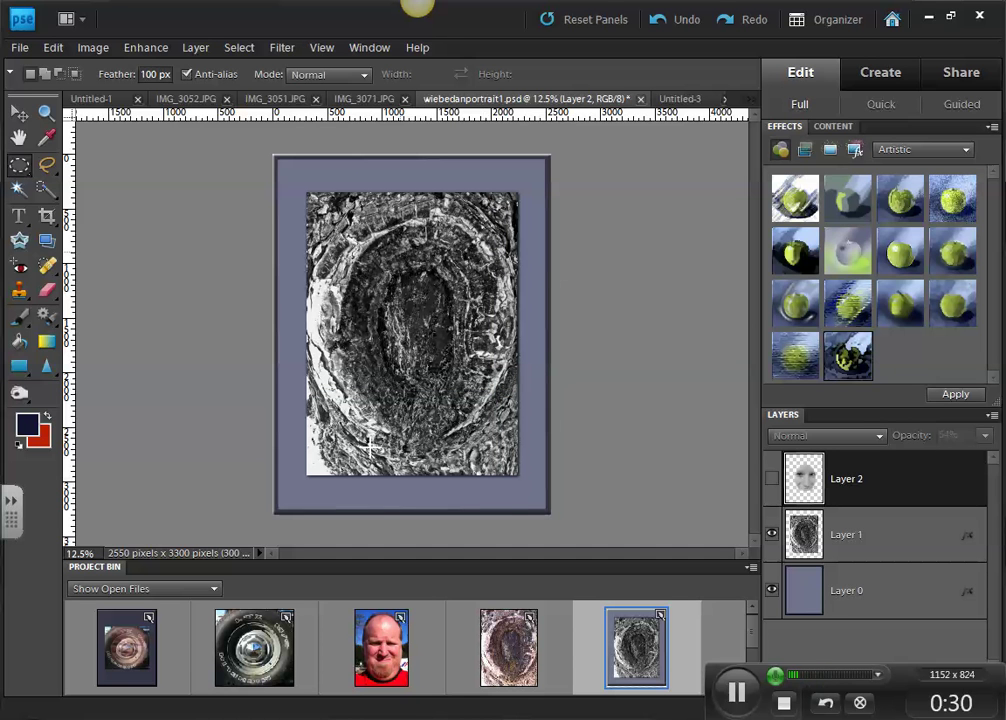
{"action": "left_click", "coordinate": [772, 480]}
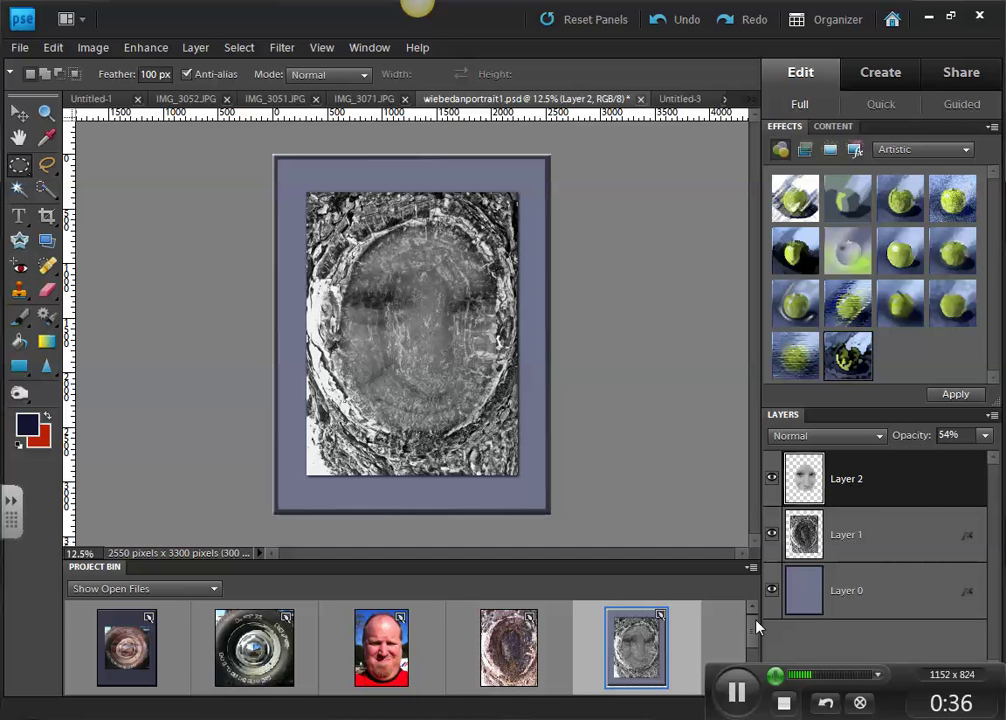
{"action": "left_click", "coordinate": [771, 538]}
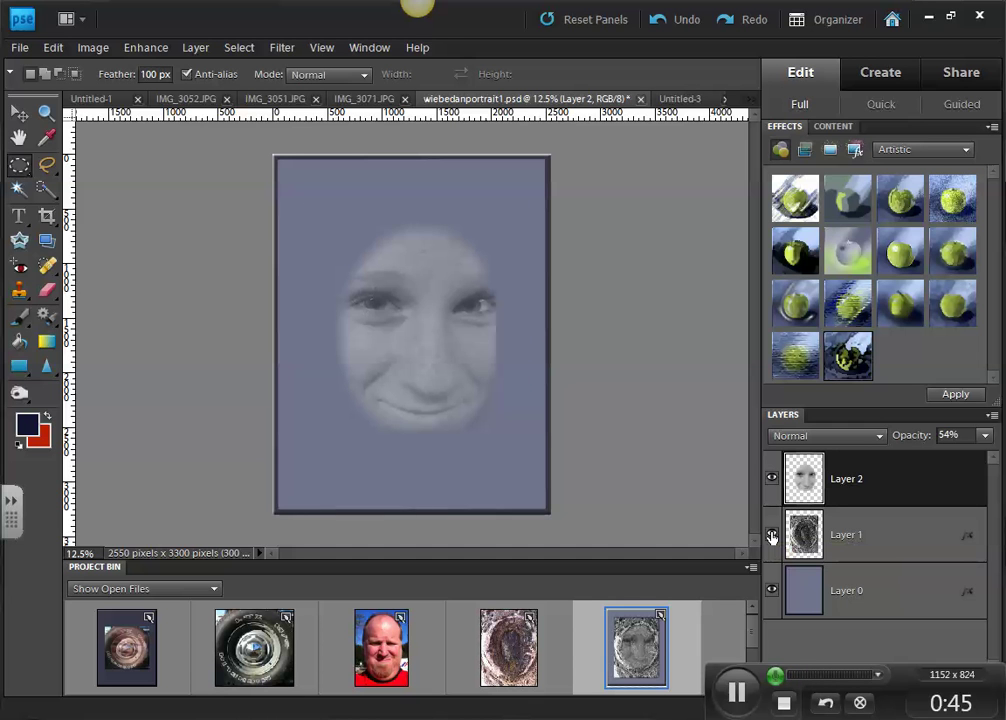
{"action": "left_click", "coordinate": [771, 536]}
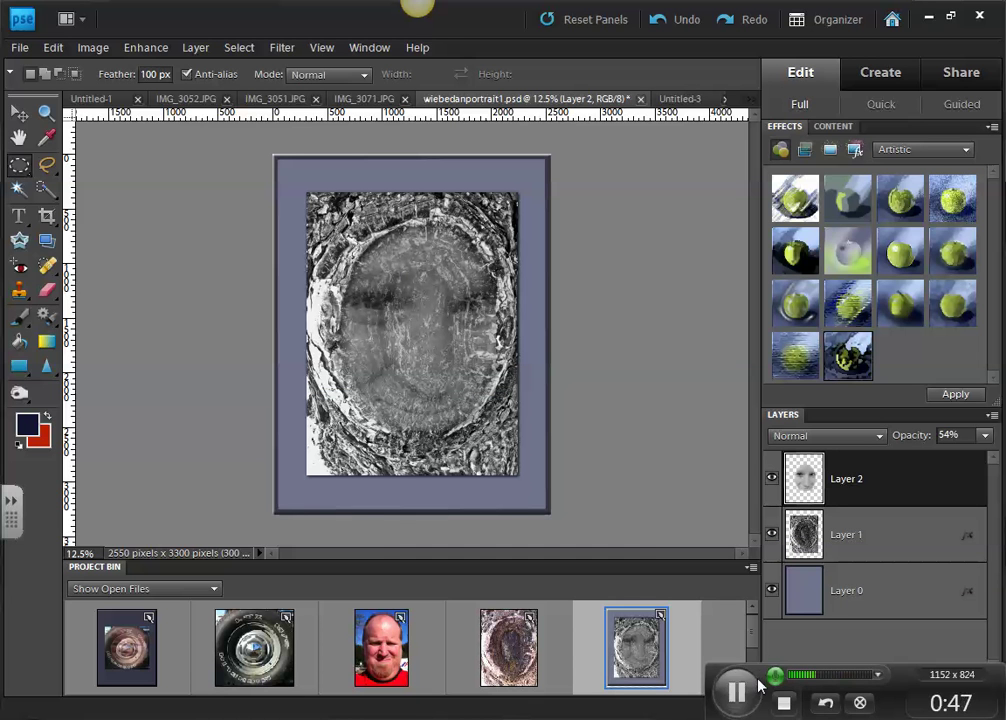
- Open the teal-tinted Untitled-3 composite from the Project Bin
{"action": "scroll", "coordinate": [755, 662], "scroll_direction": "down", "scroll_amount": 1}
{"action": "scroll", "coordinate": [755, 670], "scroll_direction": "down", "scroll_amount": 1}
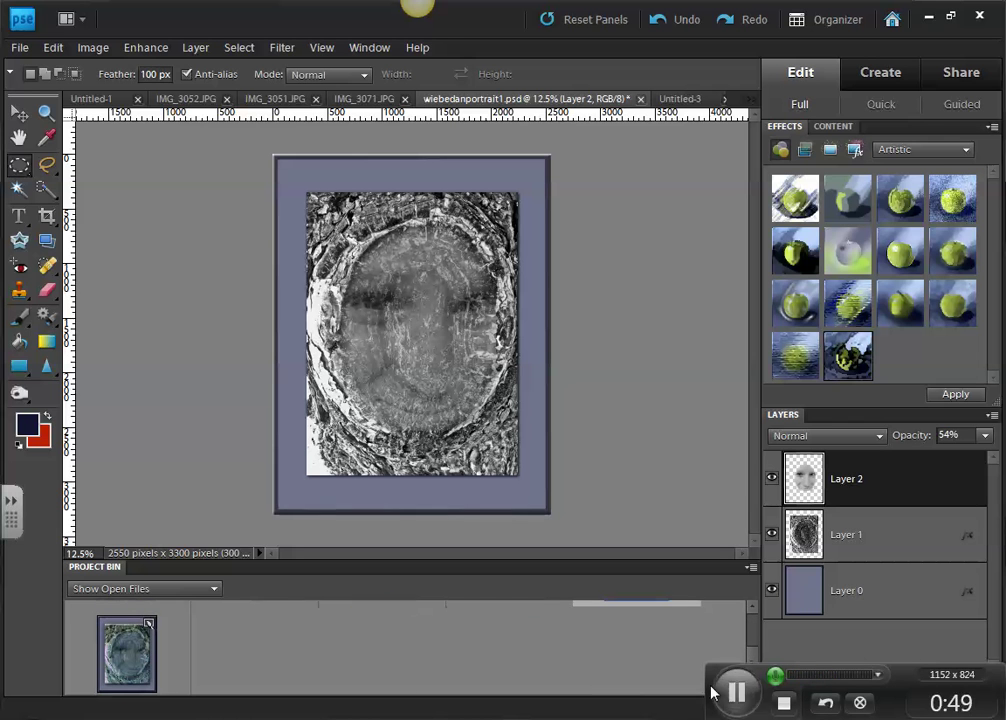
{"action": "double_click", "coordinate": [117, 655]}
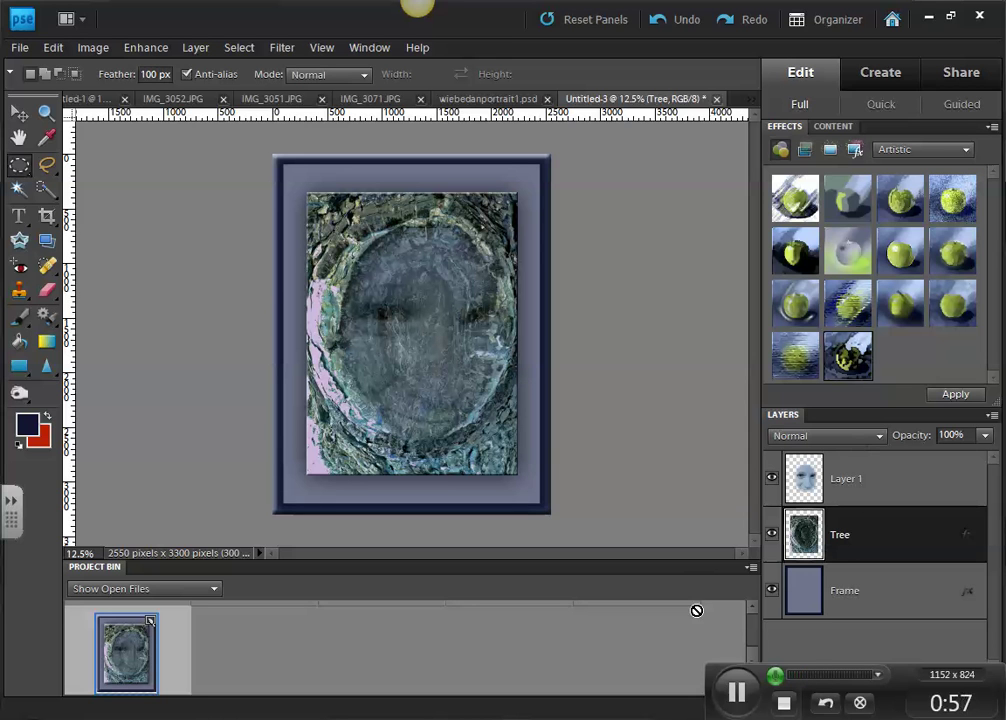
{"action": "scroll", "coordinate": [750, 632], "scroll_direction": "up", "scroll_amount": 2}
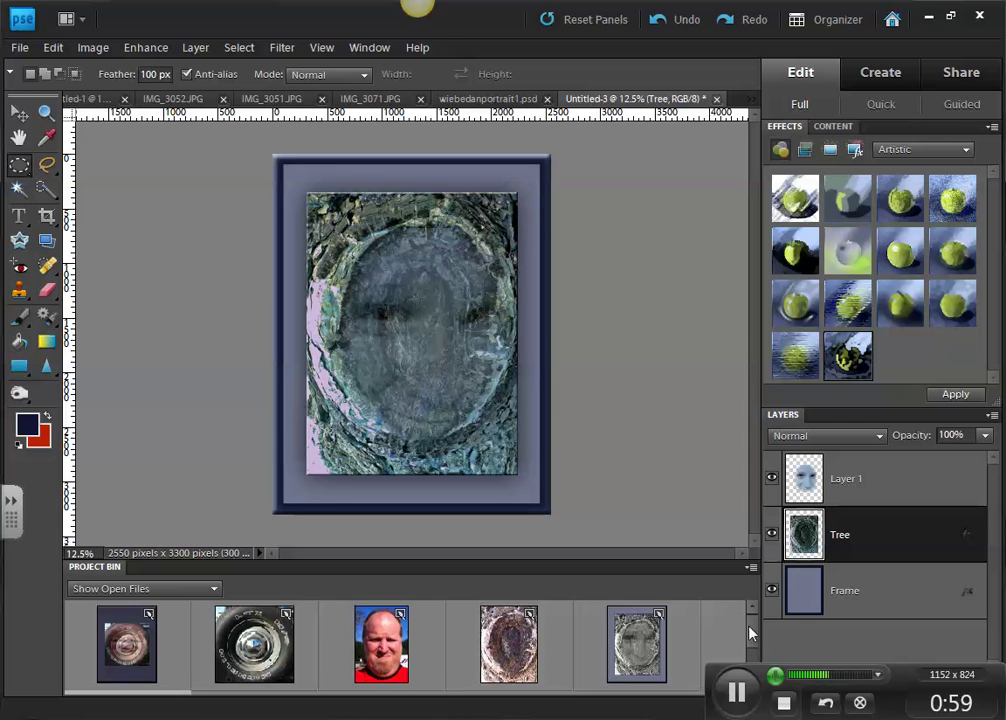
- Create a blank U.S. Paper Letter document, 8.5 × 11 inches at 300 ppi
{"action": "left_click", "coordinate": [18, 48]}
{"action": "mouse_move", "coordinate": [40, 63]}
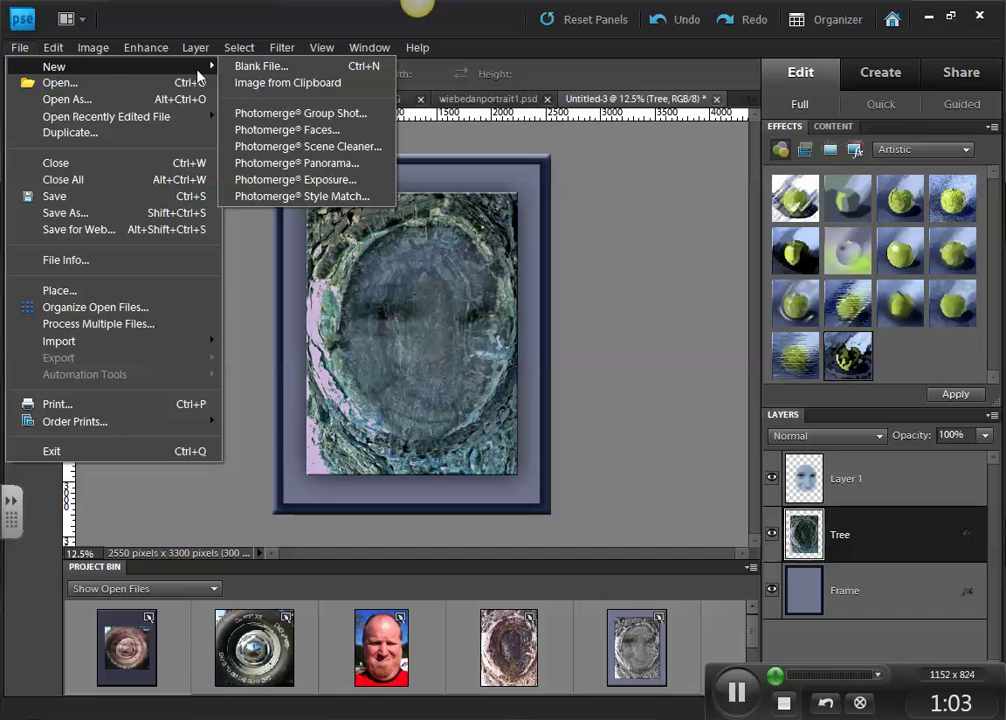
{"action": "left_click", "coordinate": [265, 67]}
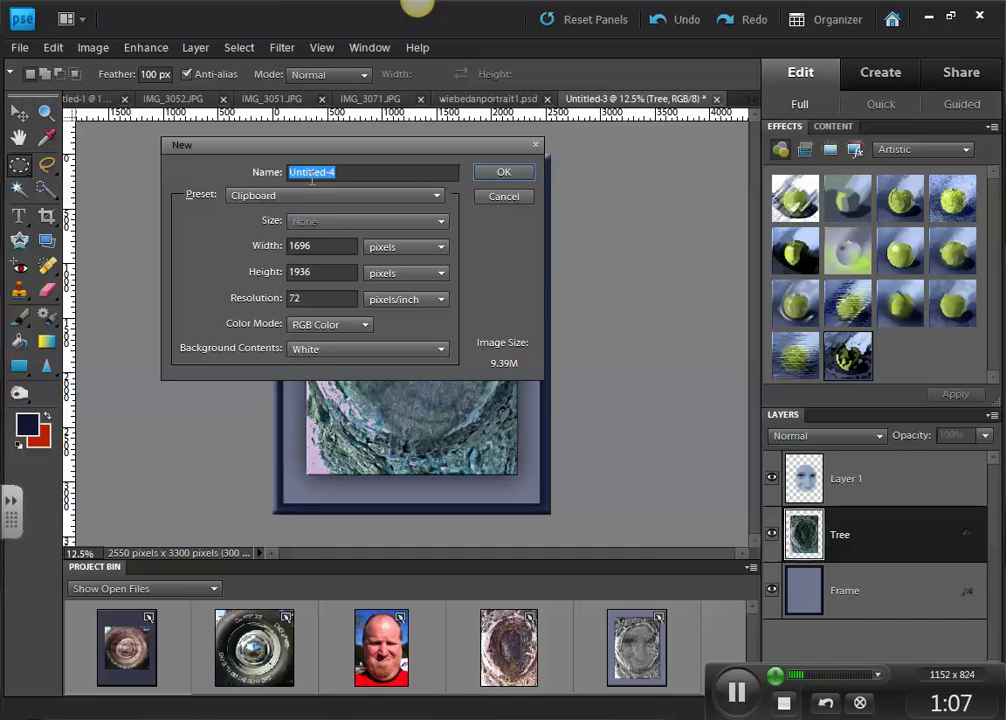
{"action": "left_click", "coordinate": [298, 195]}
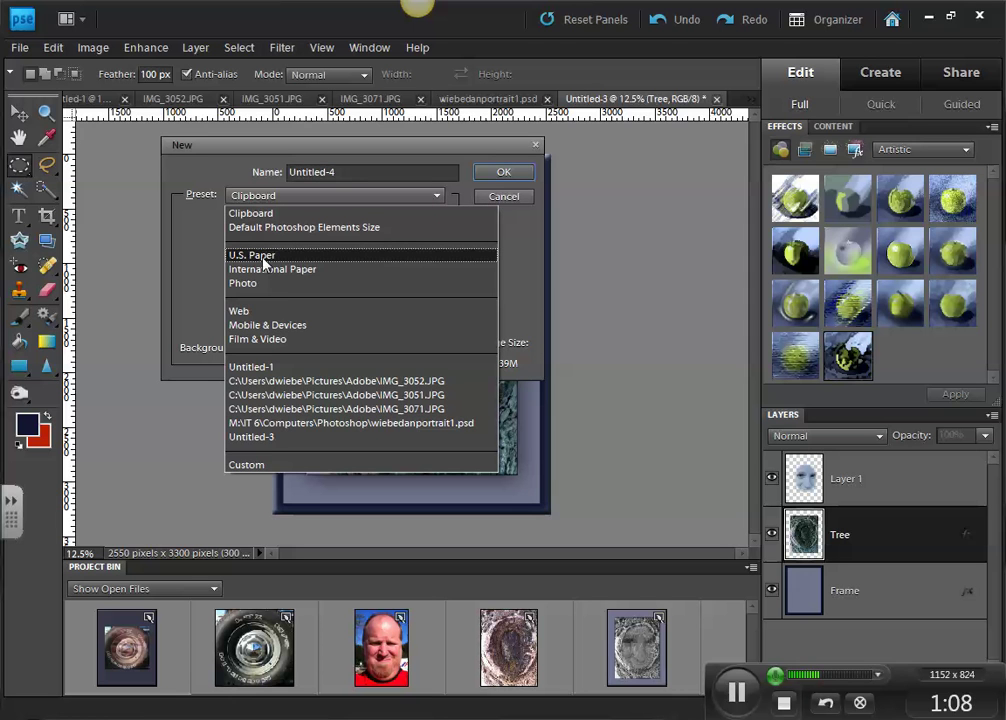
{"action": "left_click", "coordinate": [265, 257]}
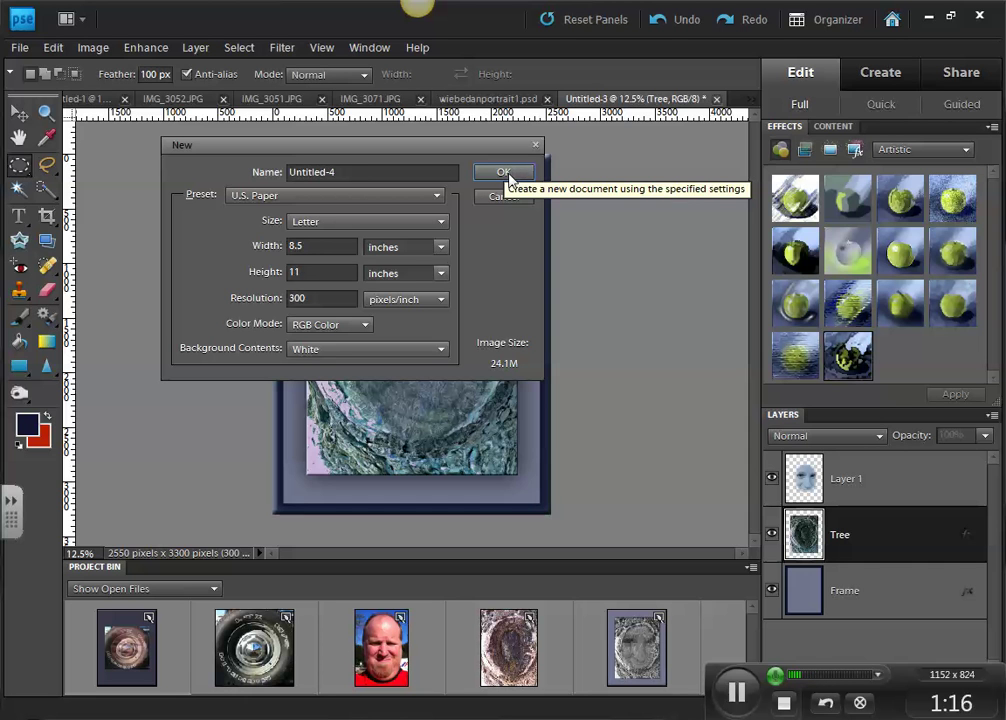
{"action": "left_click_drag", "start_coordinate": [362, 173], "coordinate": [266, 165]}
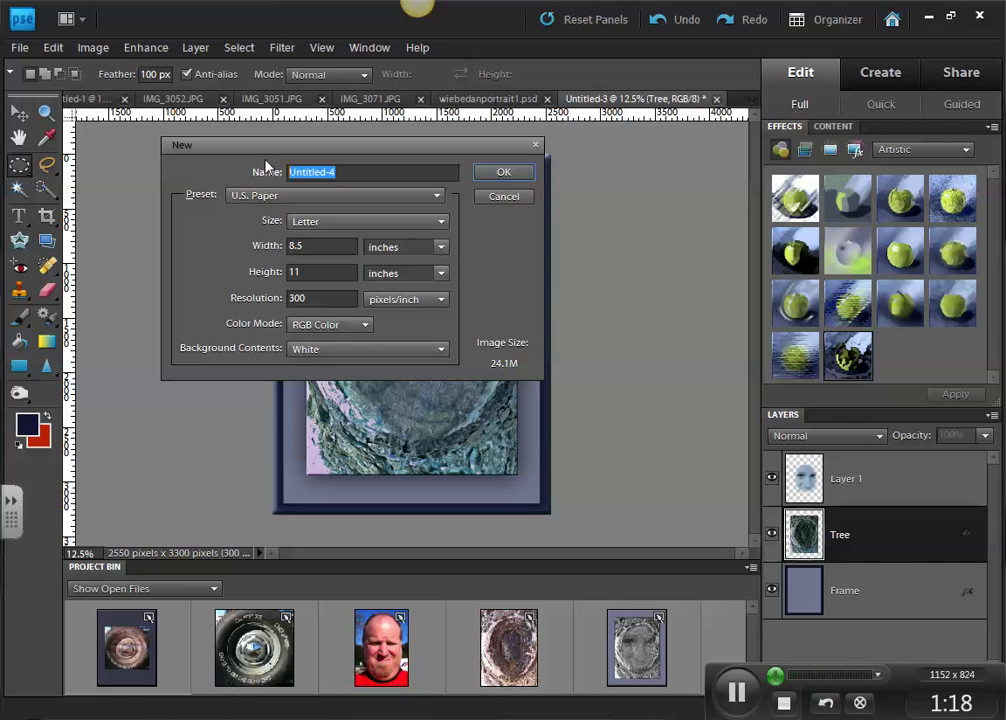
{"action": "left_click", "coordinate": [505, 172]}
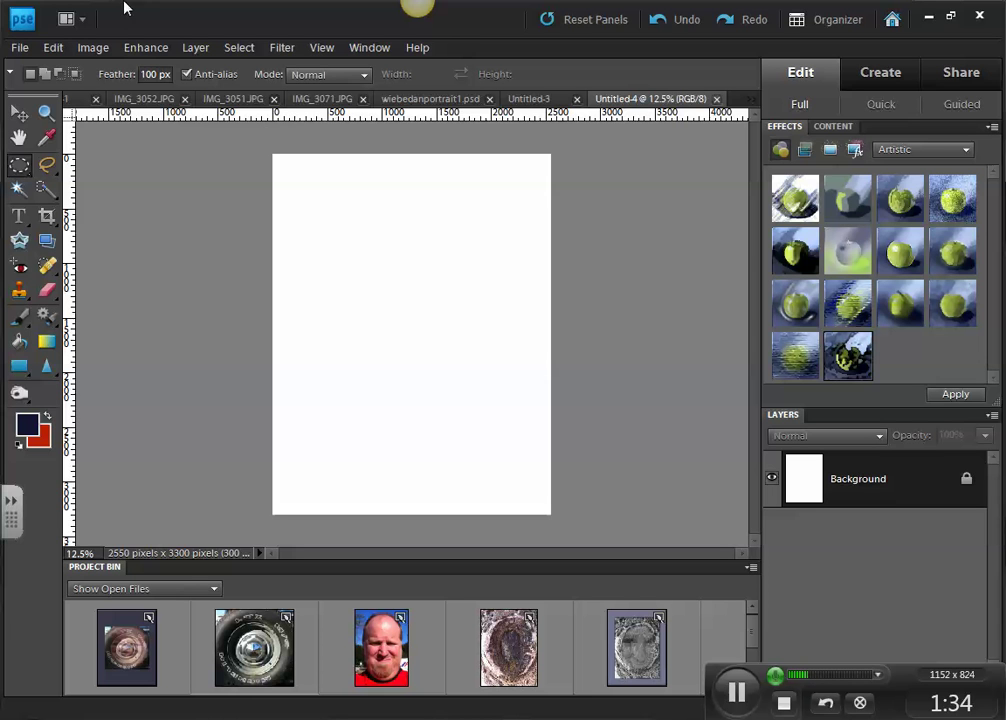
- Draw a rectangular marquee over most of the page, leaving a narrow margin
{"action": "left_click", "coordinate": [237, 50]}
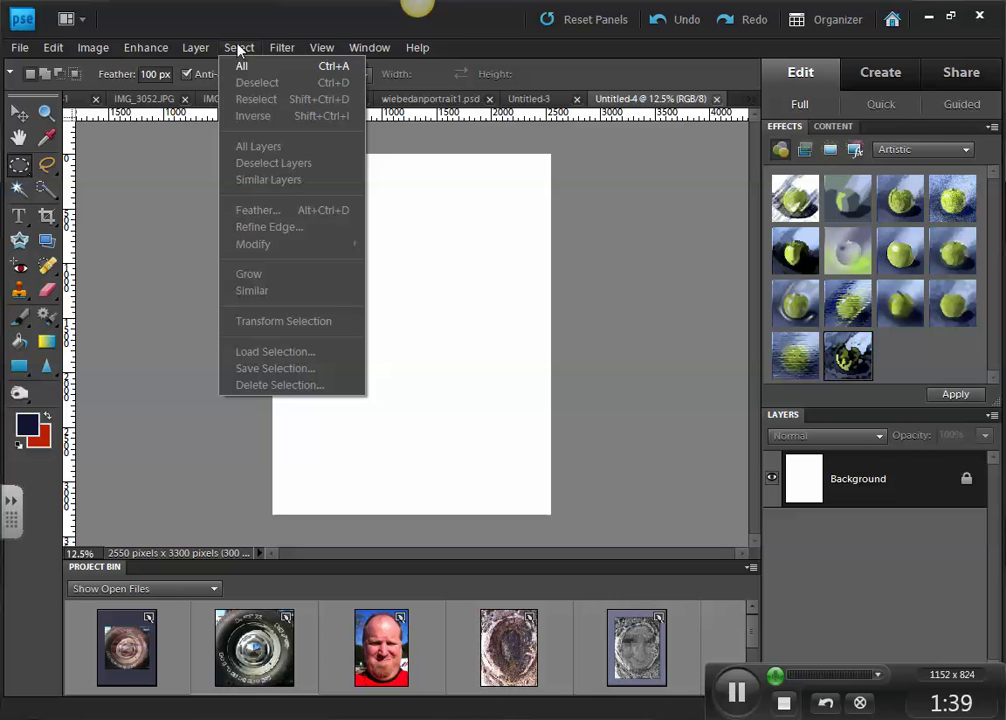
{"action": "left_click", "coordinate": [241, 66]}
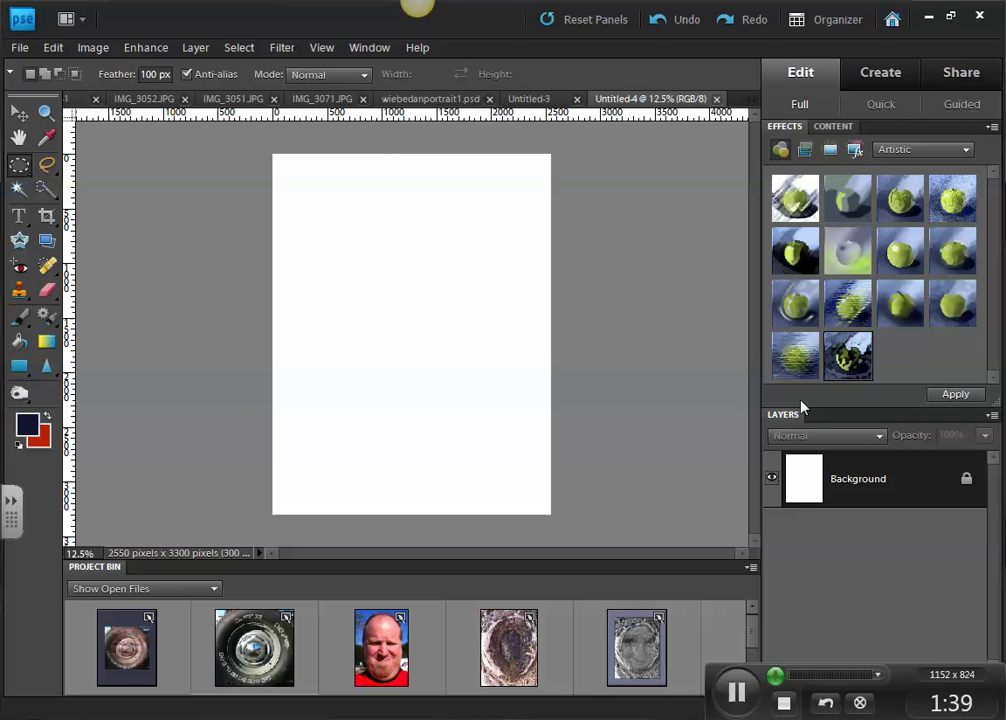
{"action": "left_click", "coordinate": [19, 165]}
{"action": "left_click", "coordinate": [95, 177]}
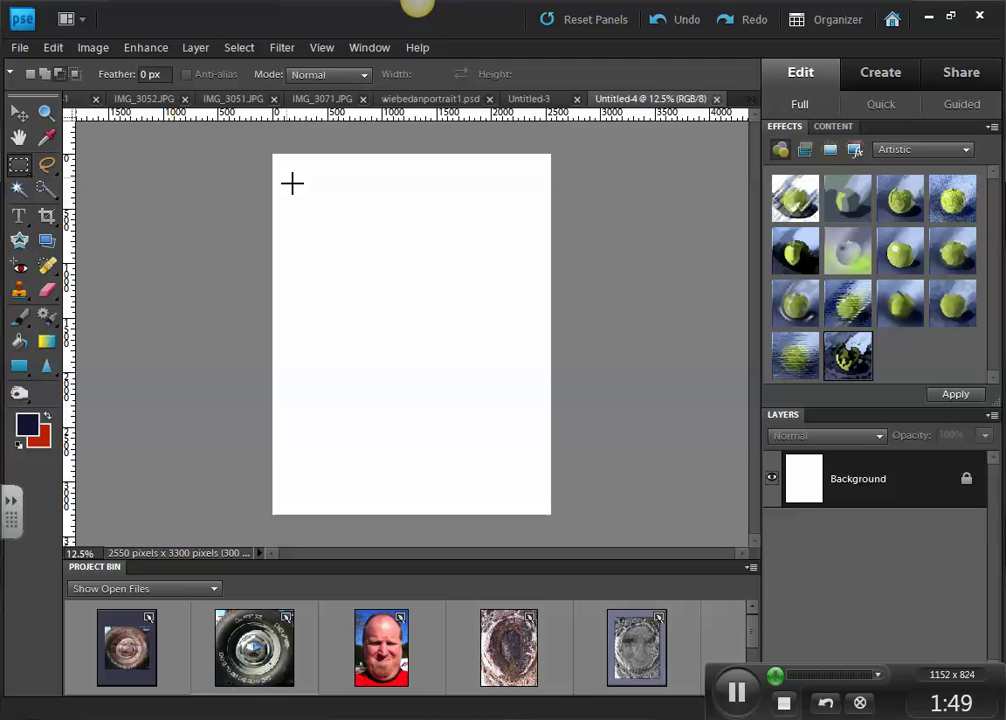
{"action": "left_click_drag", "start_coordinate": [351, 254], "coordinate": [534, 497]}
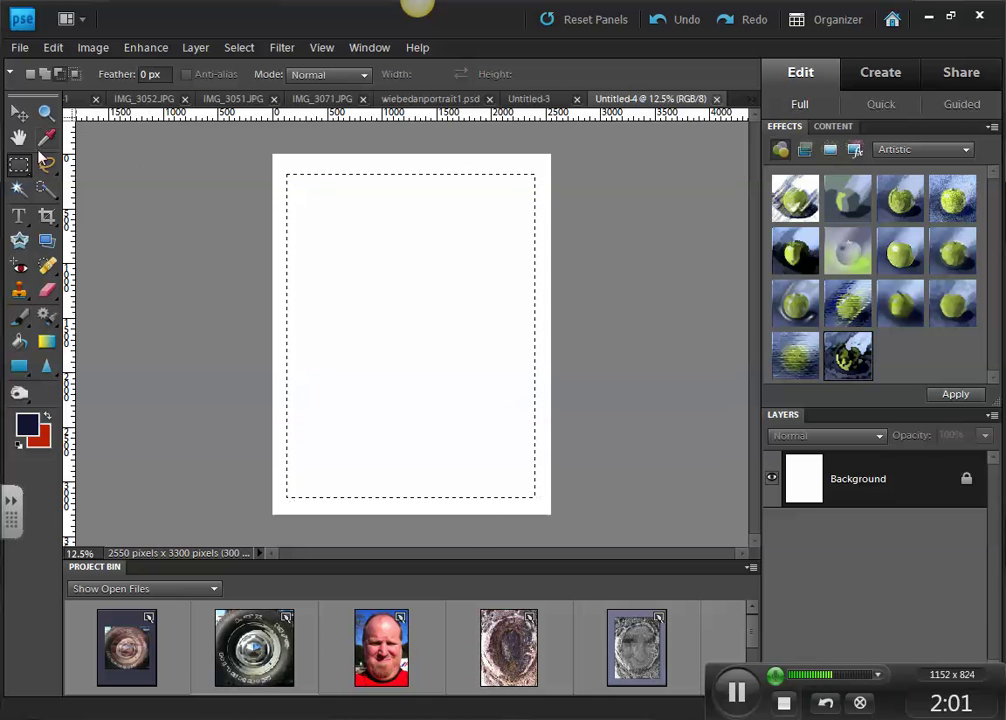
- Zoom into the top-left corner and stretch the selection's top and left edges outward
{"action": "left_click", "coordinate": [46, 112]}
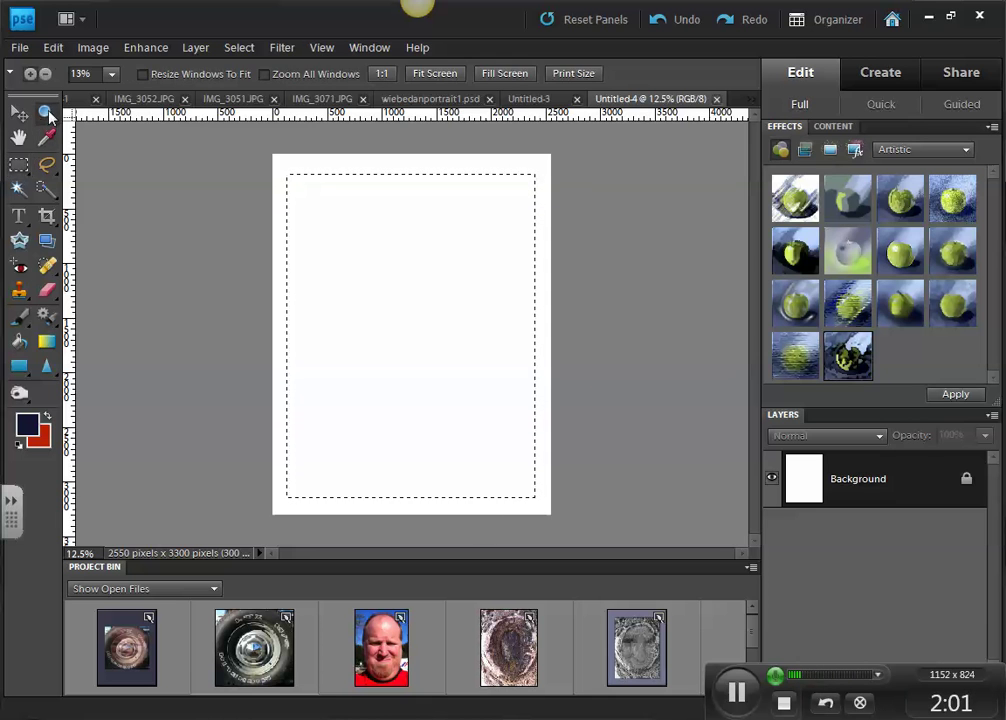
{"action": "left_click", "coordinate": [283, 167]}
{"action": "left_click", "coordinate": [282, 162]}
{"action": "left_click", "coordinate": [283, 152]}
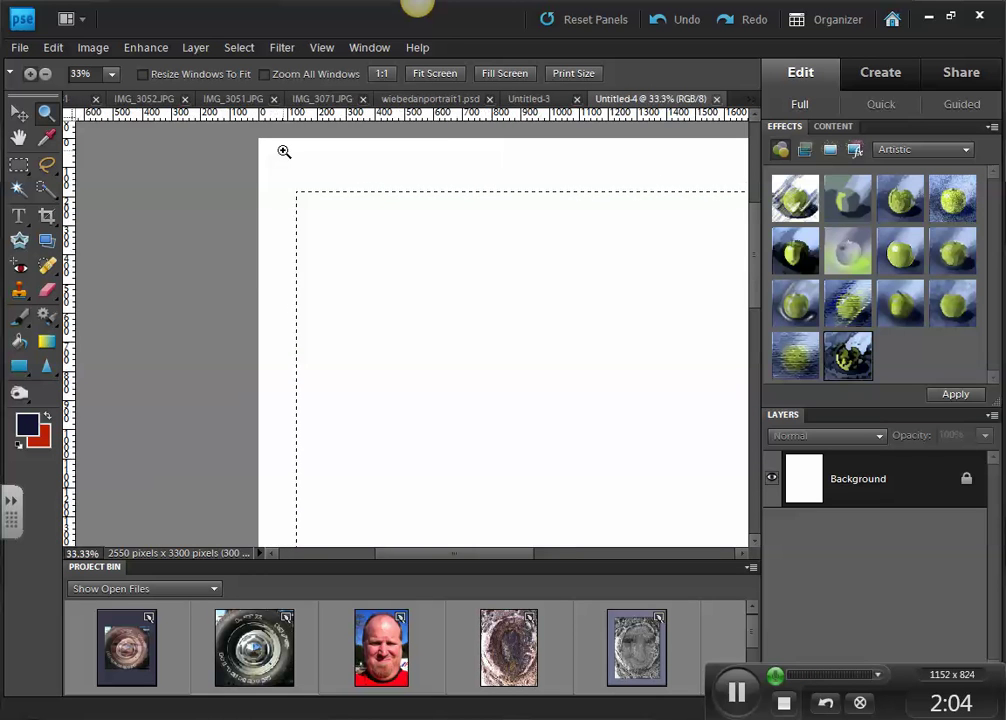
{"action": "left_click", "coordinate": [284, 152]}
{"action": "left_click", "coordinate": [283, 154]}
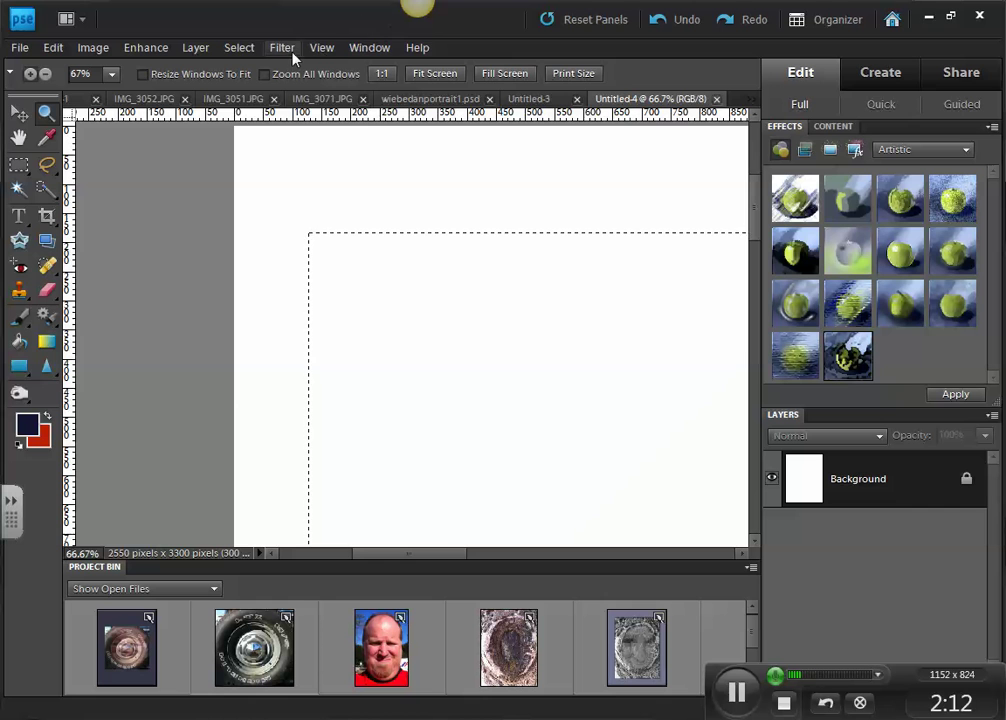
{"action": "left_click", "coordinate": [244, 50]}
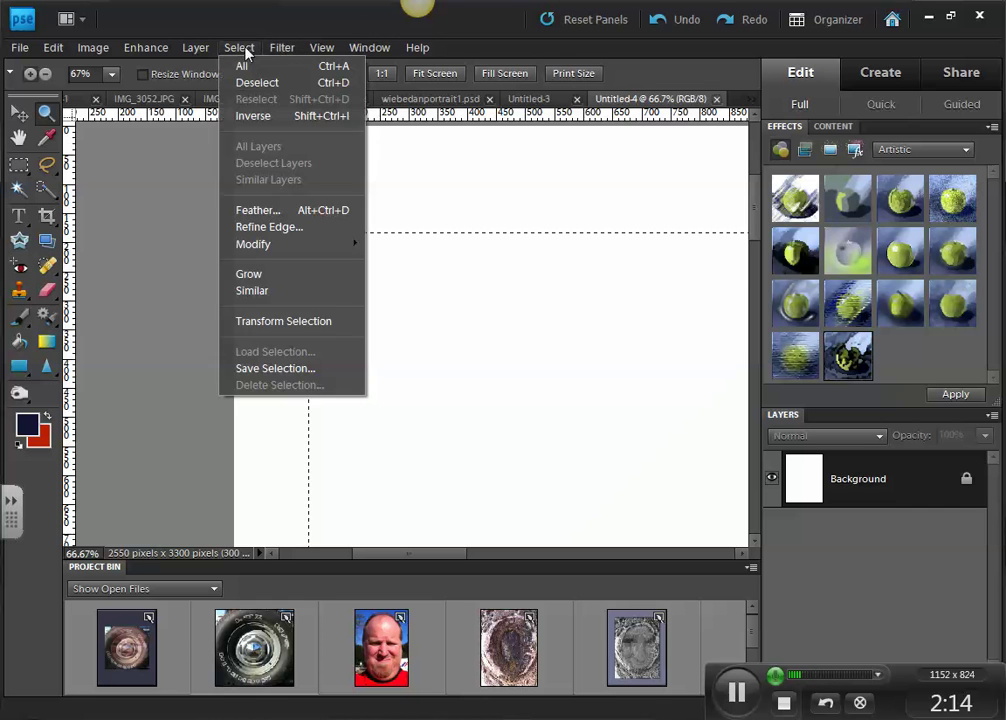
{"action": "left_click", "coordinate": [268, 321]}
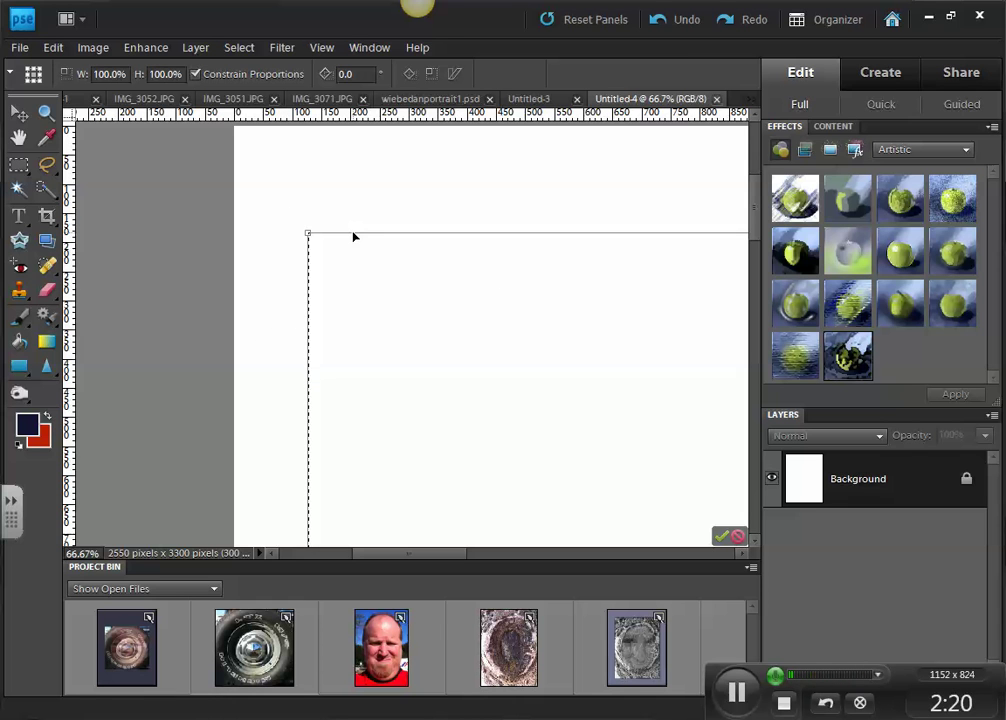
{"action": "left_click_drag", "start_coordinate": [351, 232], "coordinate": [355, 184]}
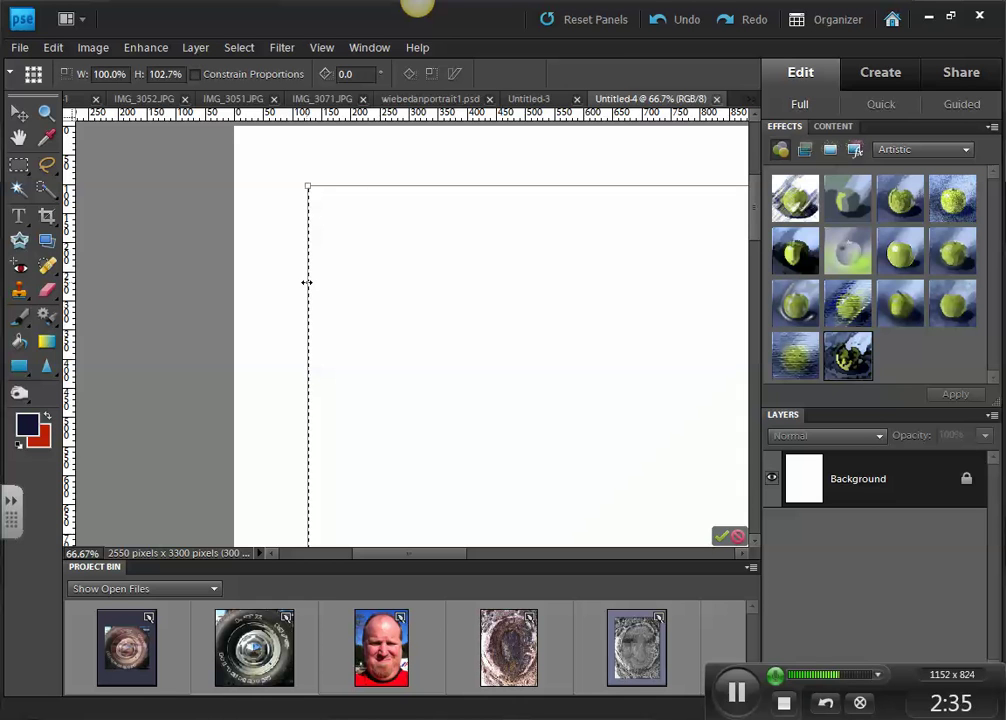
{"action": "left_click_drag", "start_coordinate": [307, 283], "coordinate": [292, 283]}
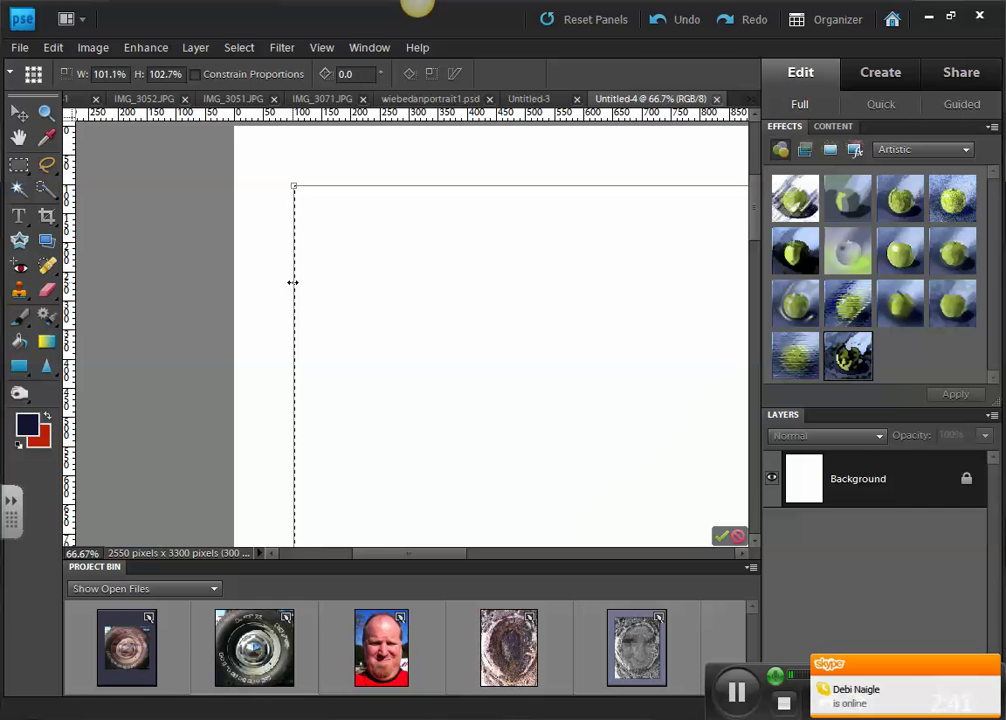
- Extend the right and bottom edges and commit the 102.8% × 104.5% selection scale
{"action": "left_click_drag", "start_coordinate": [388, 563], "coordinate": [590, 570]}
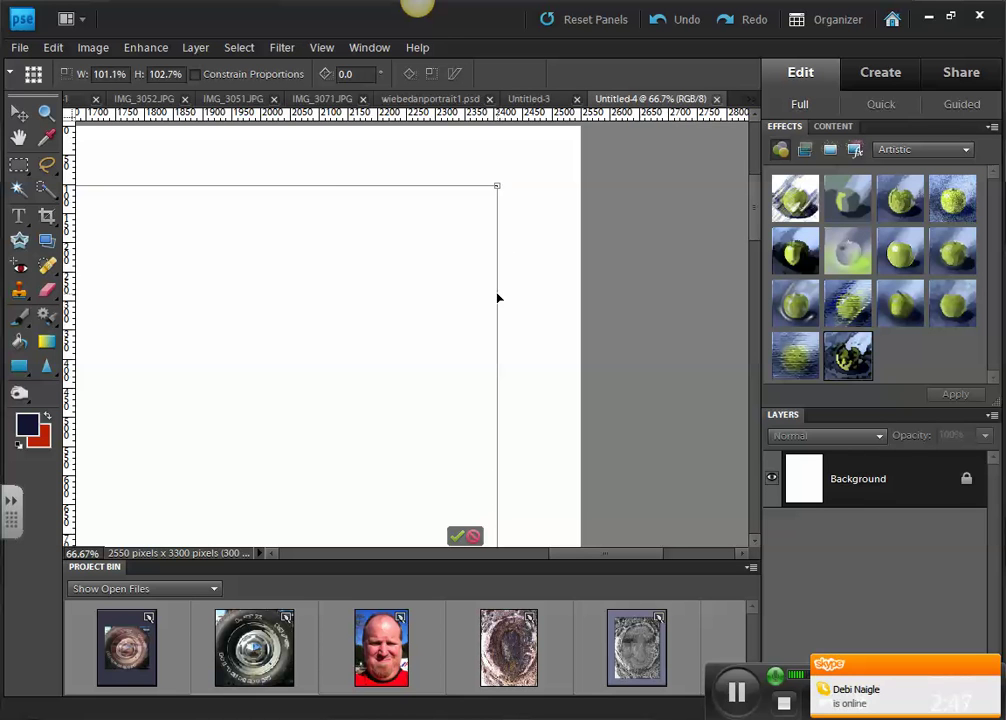
{"action": "left_click_drag", "start_coordinate": [500, 290], "coordinate": [522, 287]}
{"action": "left_click_drag", "start_coordinate": [757, 225], "coordinate": [629, 452]}
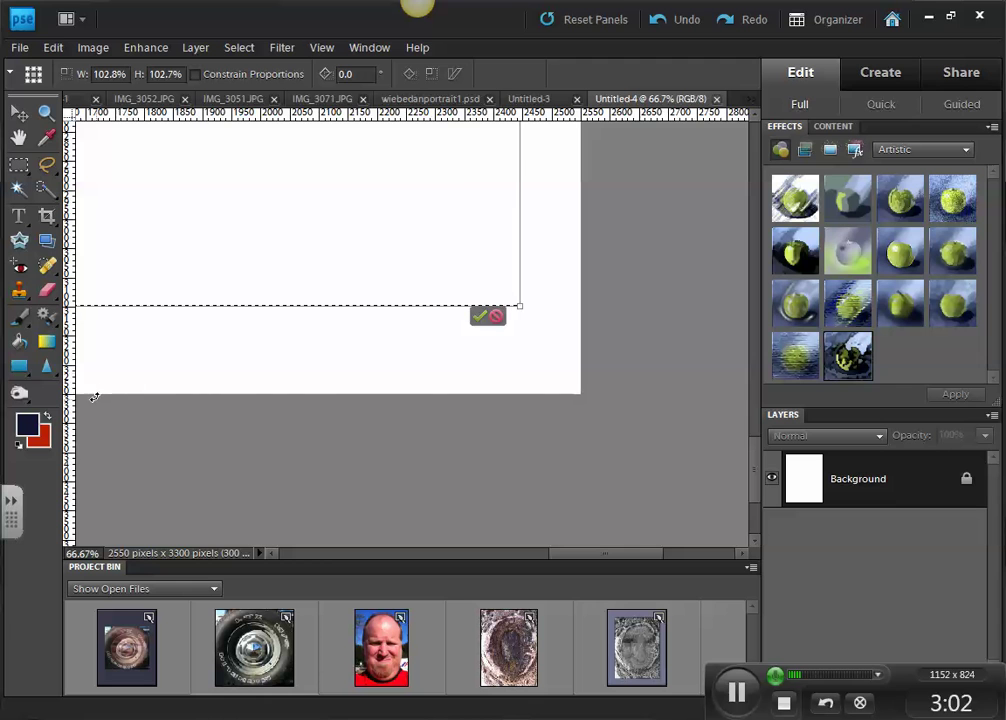
{"action": "left_click_drag", "start_coordinate": [127, 309], "coordinate": [125, 337]}
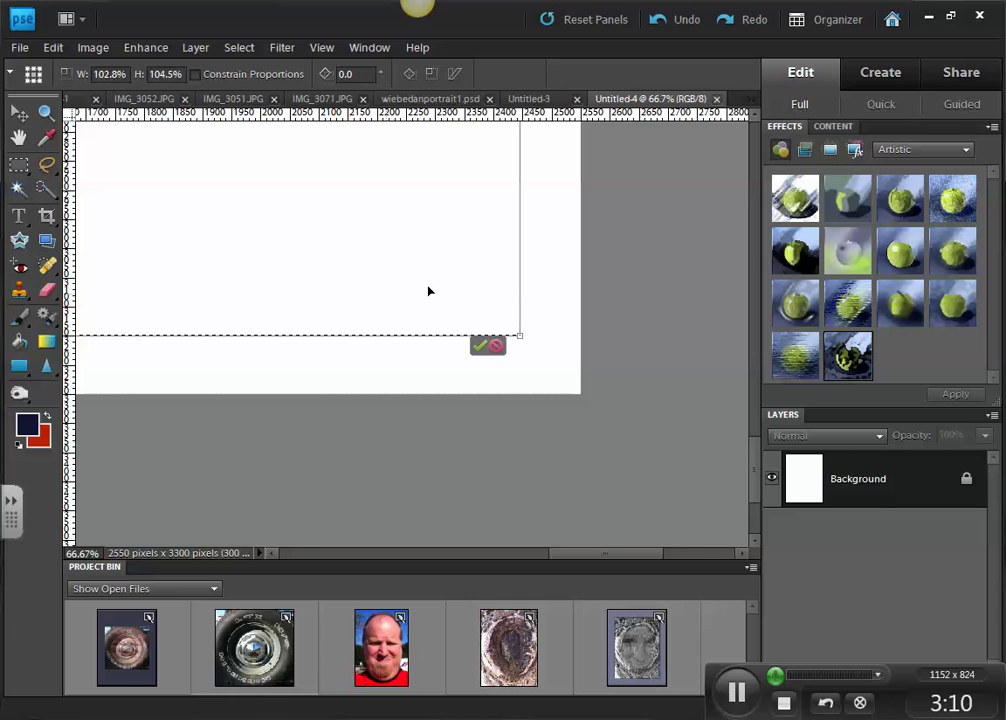
{"action": "left_click", "coordinate": [481, 347]}
{"action": "left_click", "coordinate": [379, 207], "text": "alt"}
{"action": "left_click", "coordinate": [373, 202], "text": "alt"}
{"action": "left_click", "coordinate": [373, 202], "text": "alt"}
{"action": "left_click", "coordinate": [373, 202], "text": "alt"}
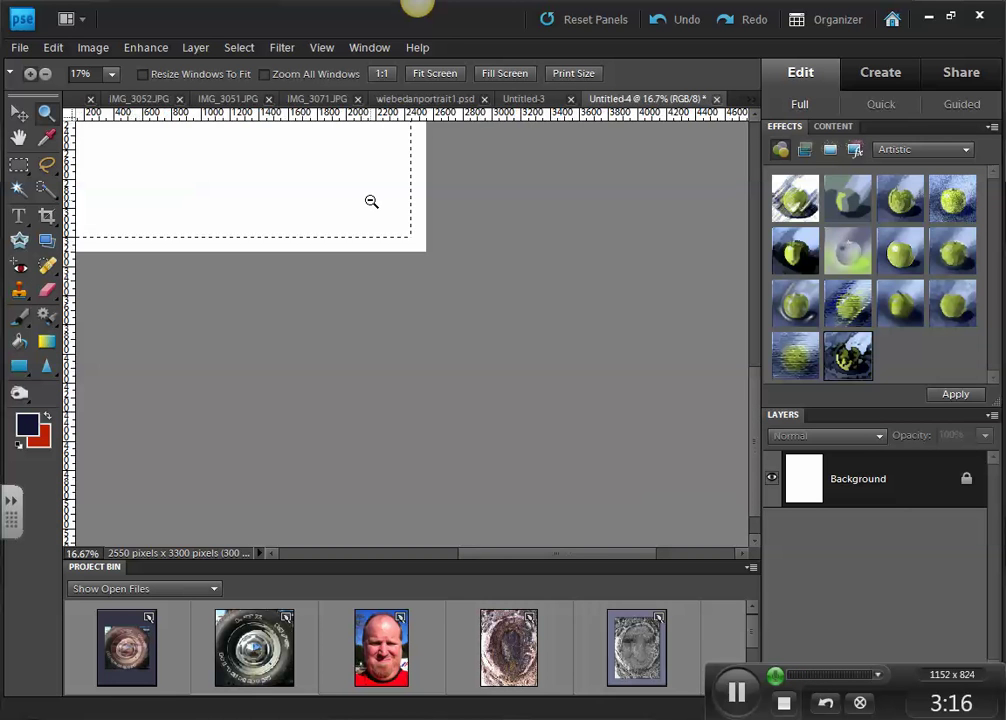
- Fill the selected inner area with slate grey #5b5c68 using the Paint Bucket
{"action": "left_click", "coordinate": [357, 200], "text": "alt"}
{"action": "left_click", "coordinate": [357, 200], "text": "alt"}
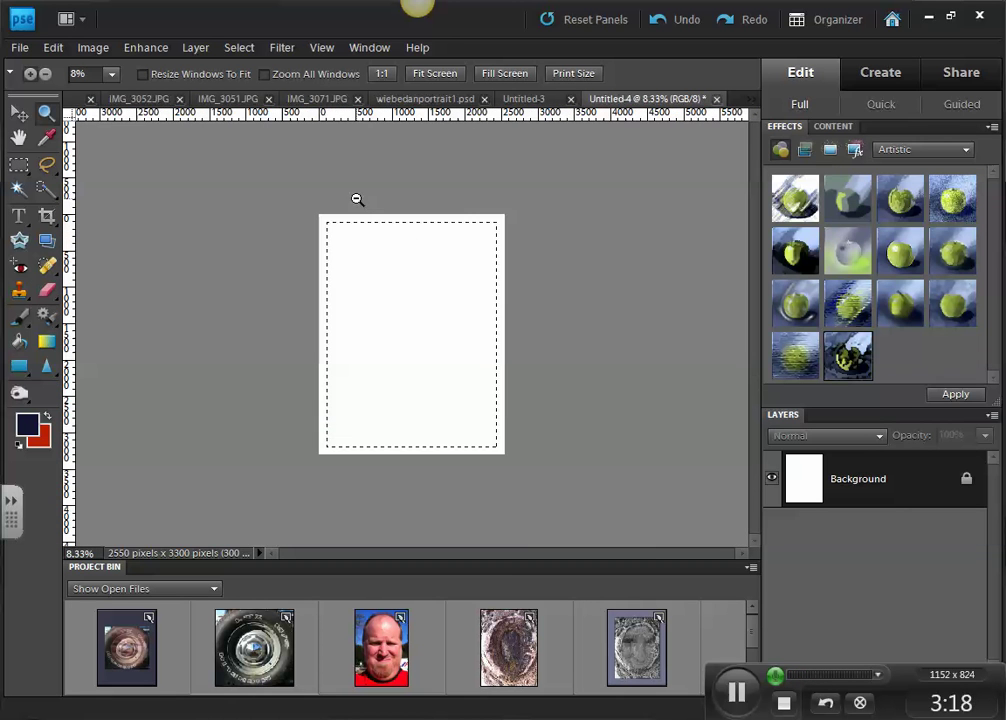
{"action": "left_click", "coordinate": [393, 276]}
{"action": "left_click", "coordinate": [435, 73]}
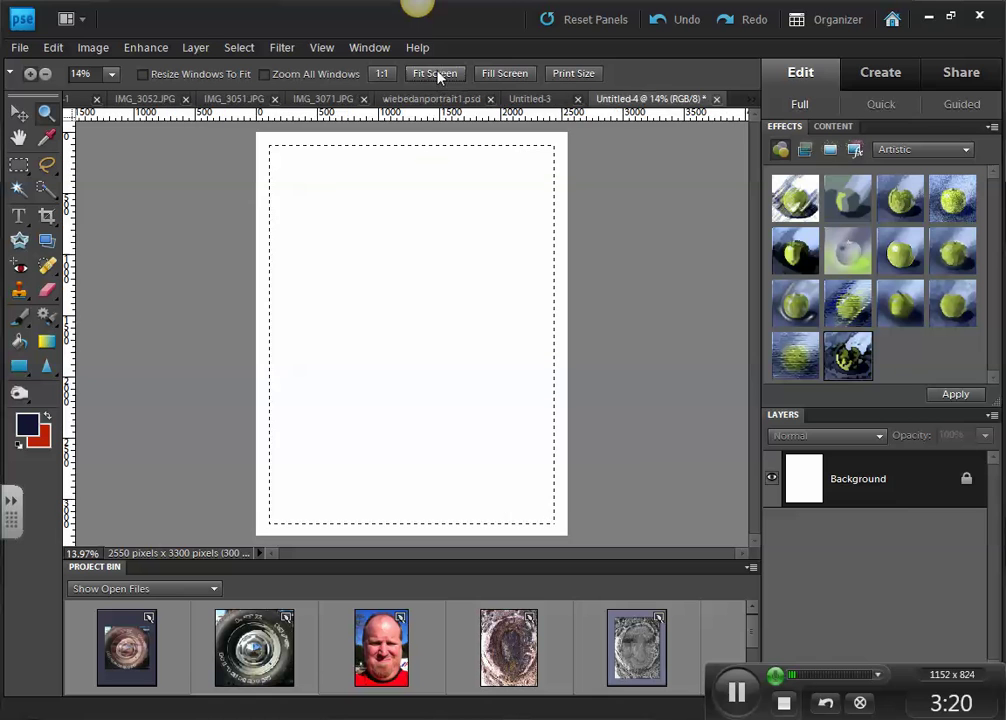
{"action": "left_click", "coordinate": [19, 340]}
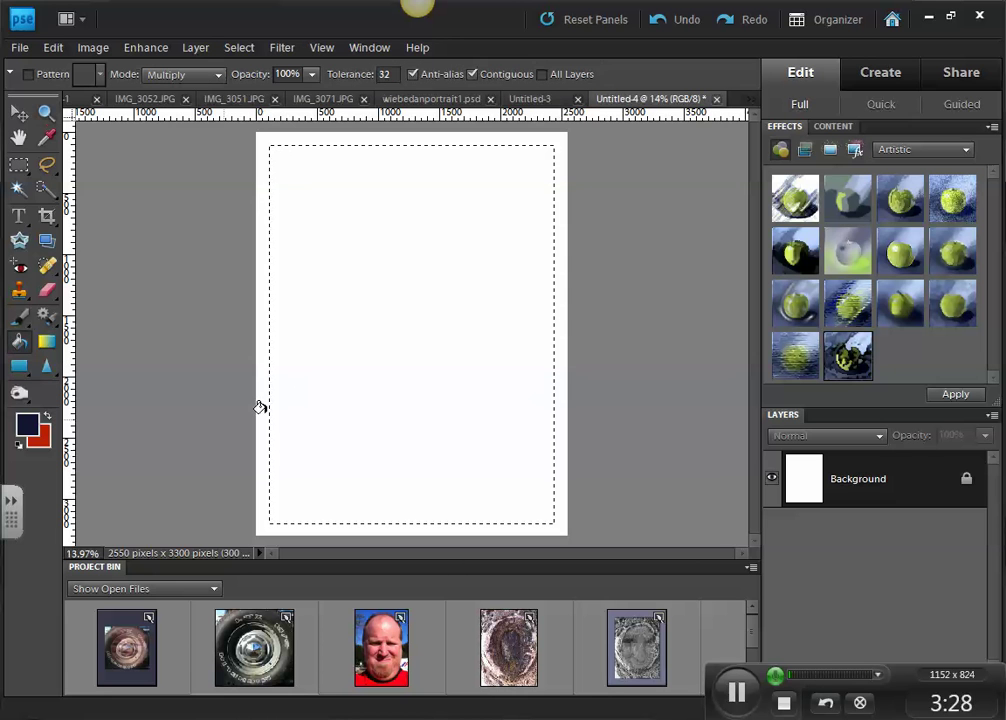
{"action": "left_click", "coordinate": [29, 427]}
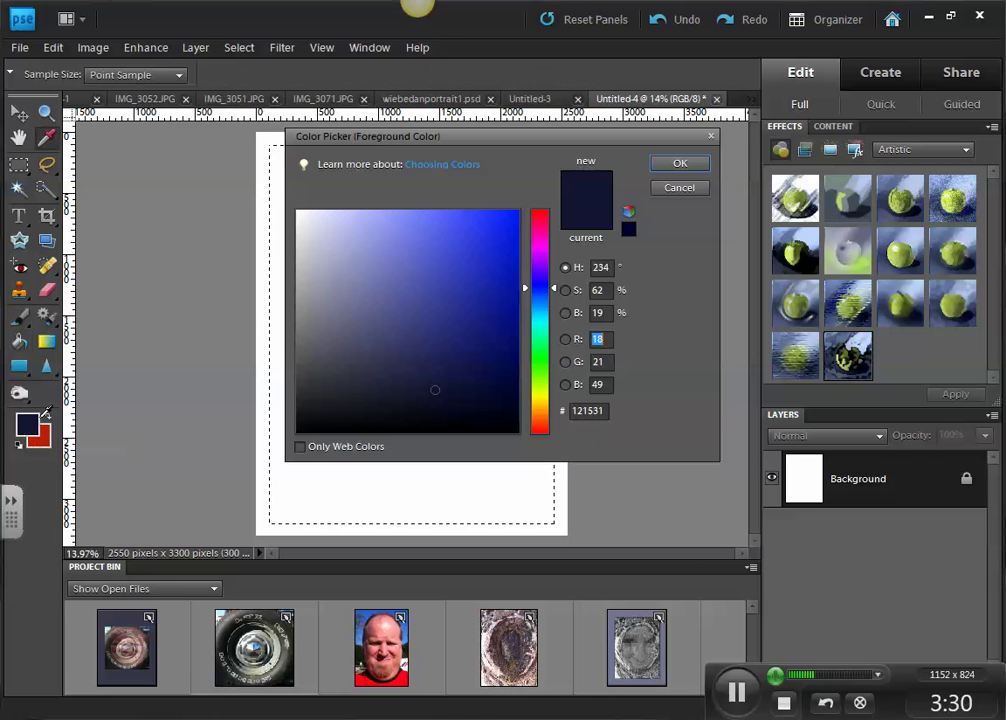
{"action": "left_click", "coordinate": [326, 342]}
{"action": "left_click", "coordinate": [680, 164]}
{"action": "key", "text": "k"}
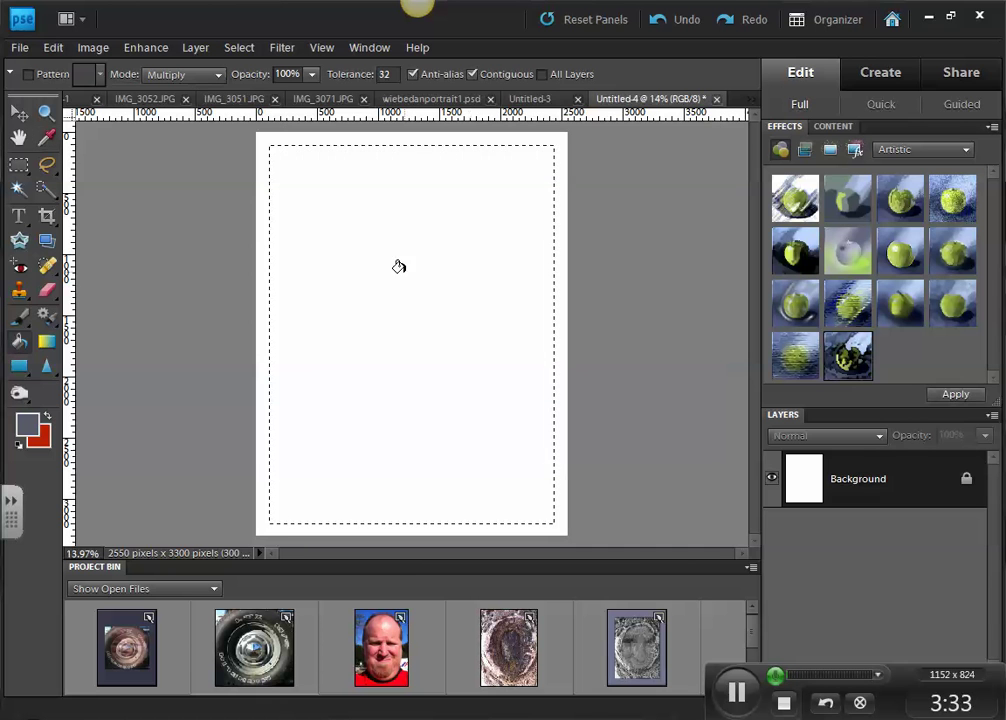
{"action": "left_click", "coordinate": [406, 378]}
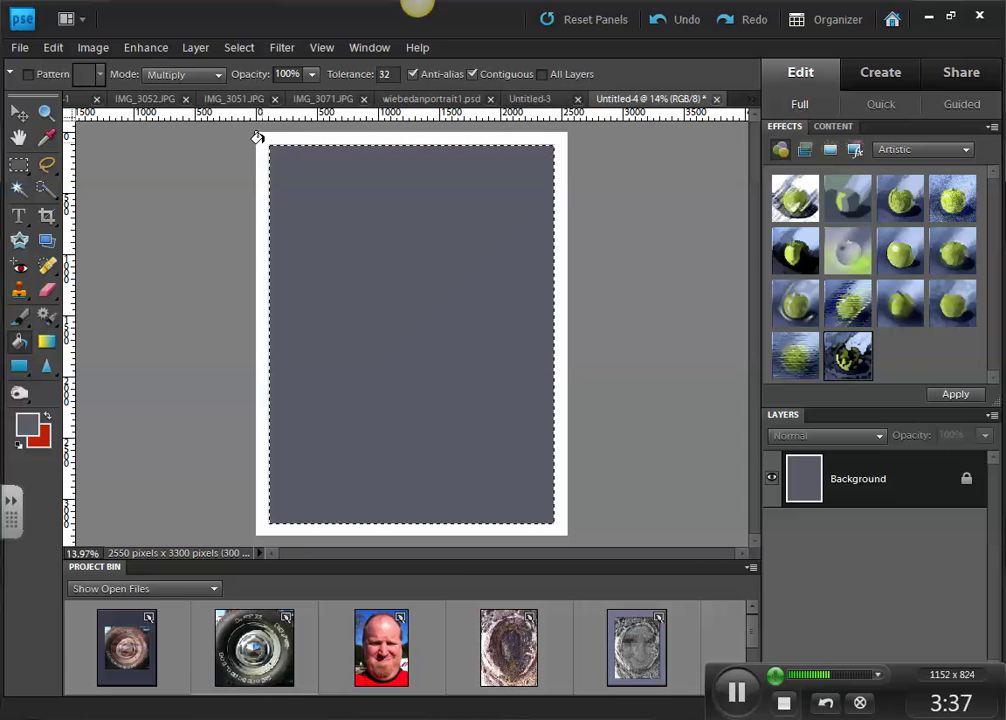
{"action": "left_click", "coordinate": [240, 50]}
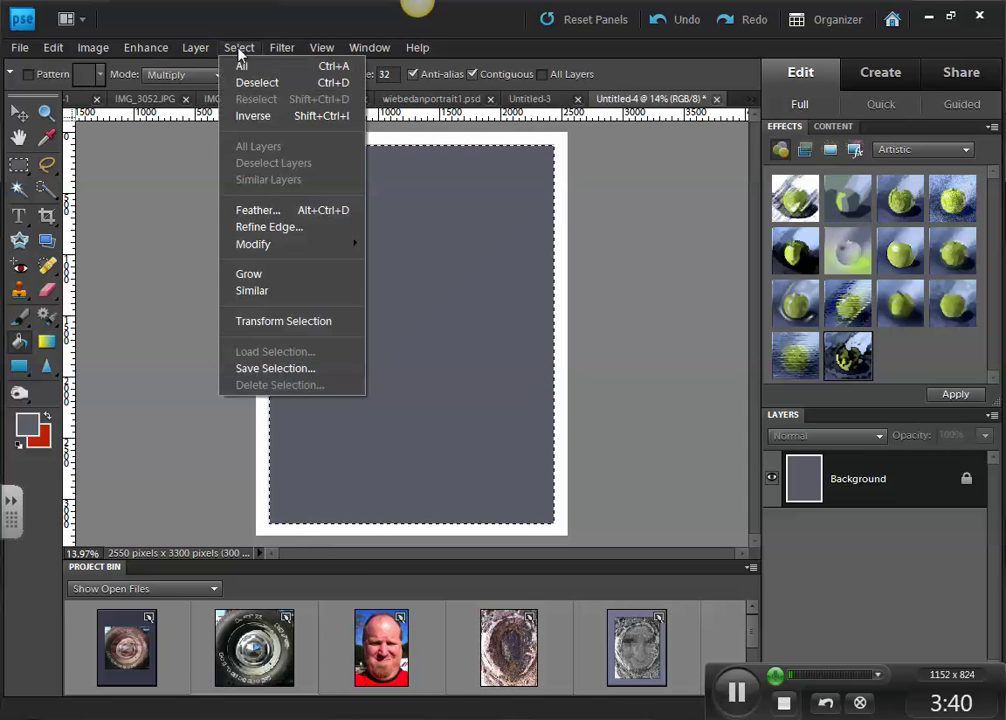
- Invert the selection and fill the white margin with dark navy
{"action": "left_click", "coordinate": [249, 117]}
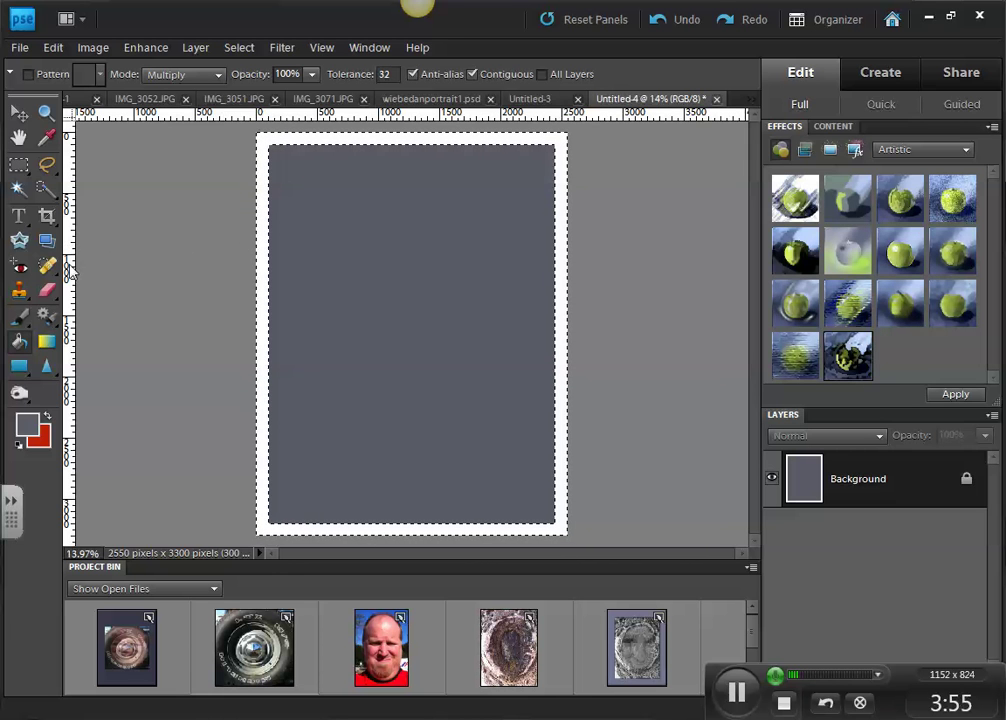
{"action": "left_click", "coordinate": [27, 426]}
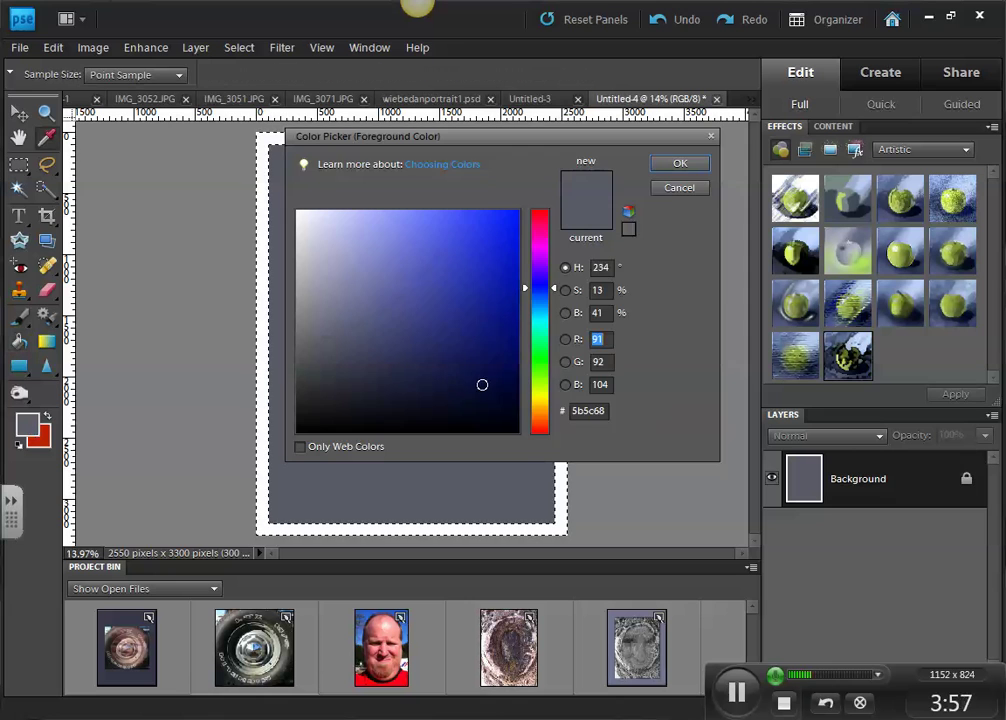
{"action": "left_click", "coordinate": [465, 391]}
{"action": "left_click", "coordinate": [677, 164]}
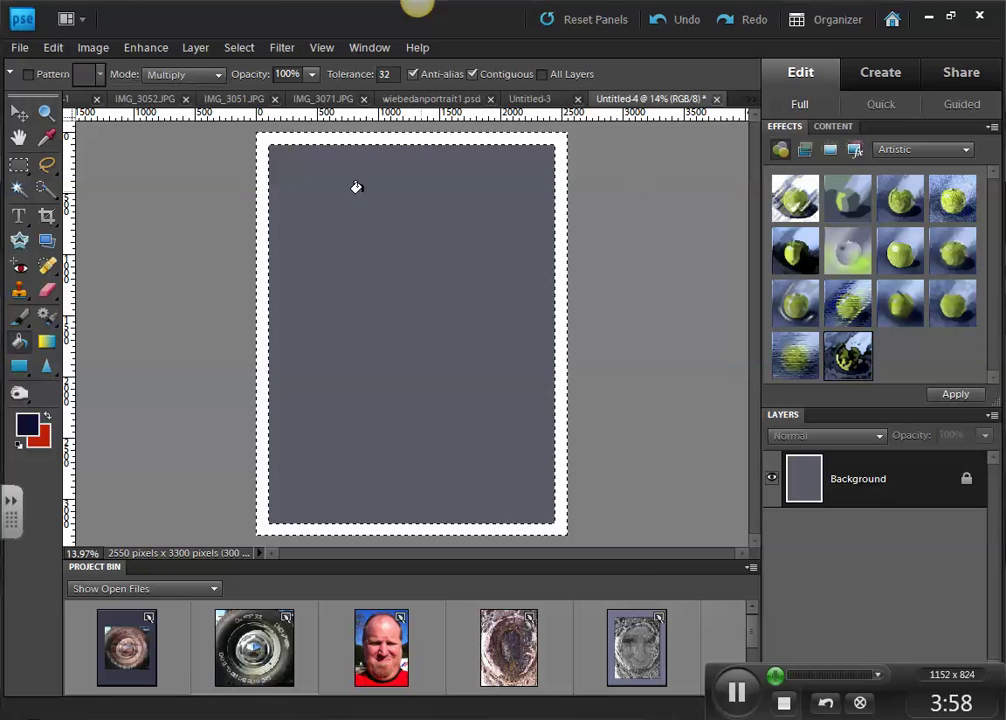
{"action": "left_click", "coordinate": [261, 225]}
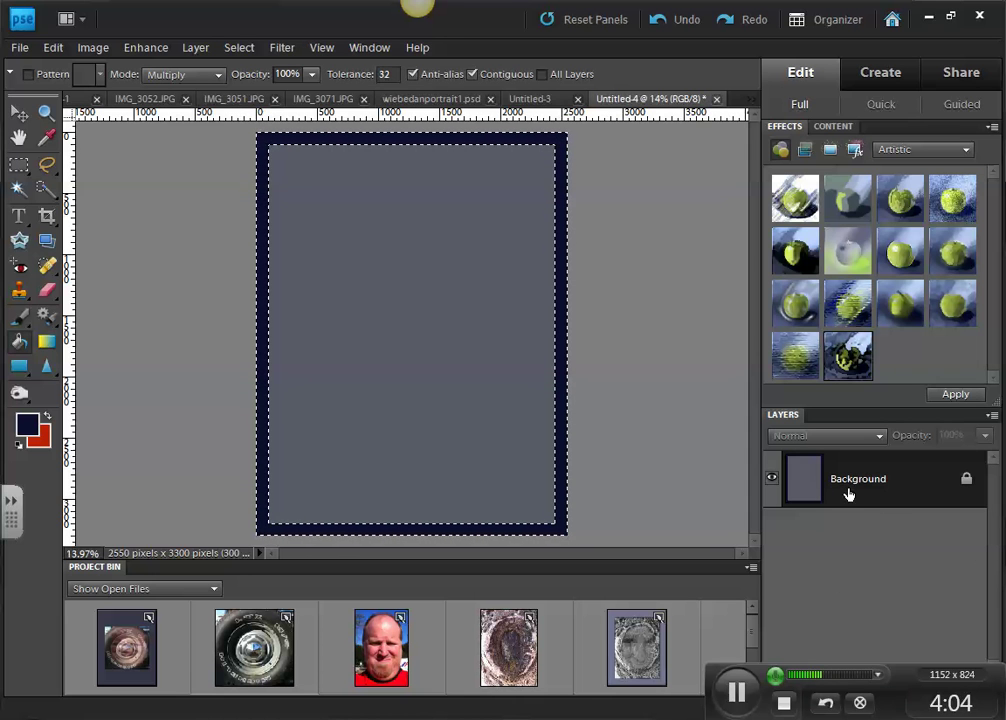
- Clear the marquee from the navy border and grey page with Select > Deselect
{"action": "left_click", "coordinate": [239, 47]}
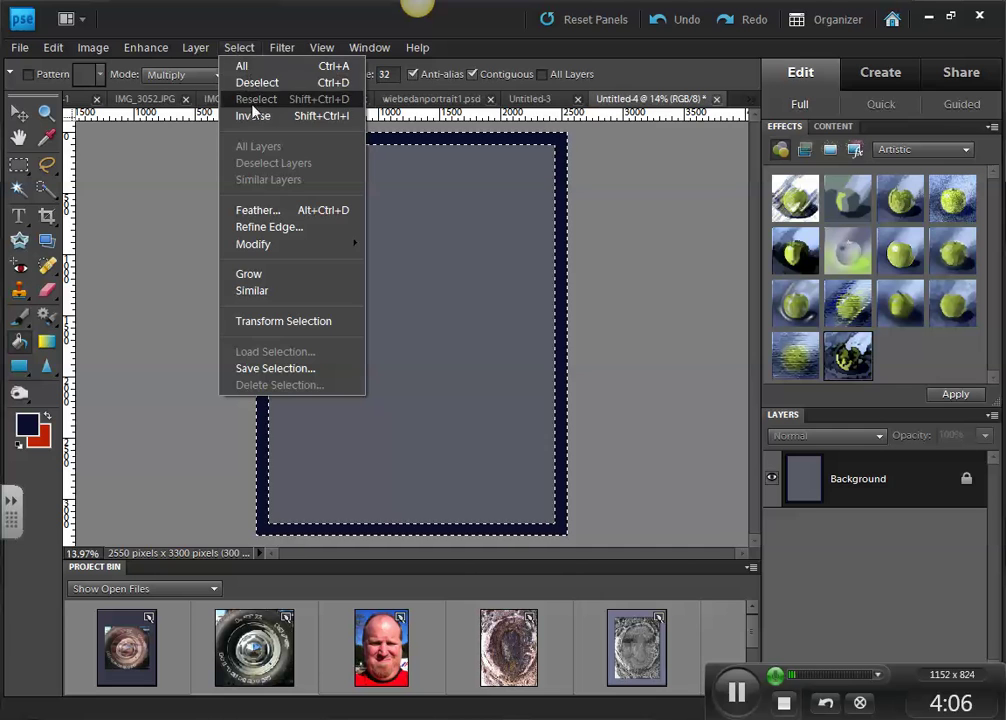
{"action": "left_click", "coordinate": [257, 84]}
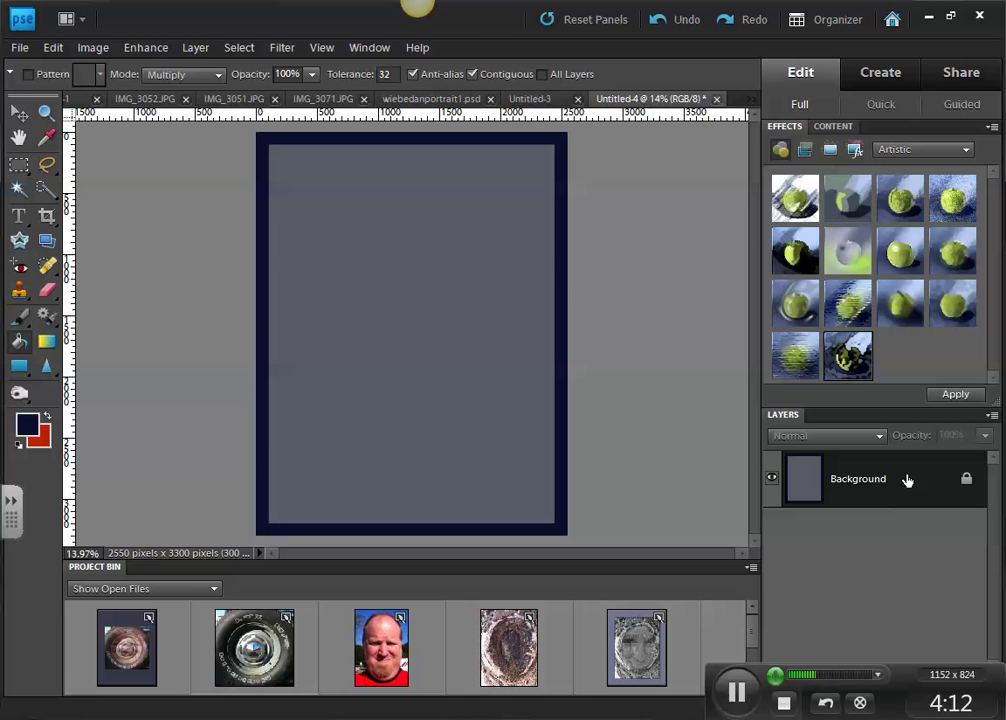
- Convert the Background into a regular layer named 'Frame'
{"action": "double_click", "coordinate": [930, 486]}
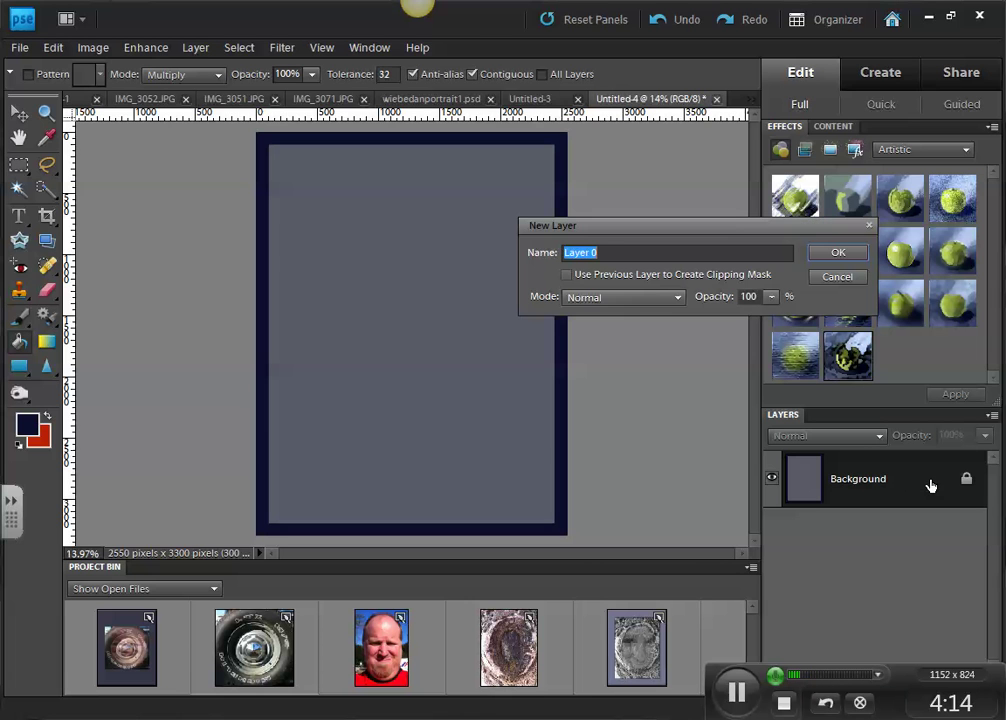
{"action": "type", "text": "Frame"}
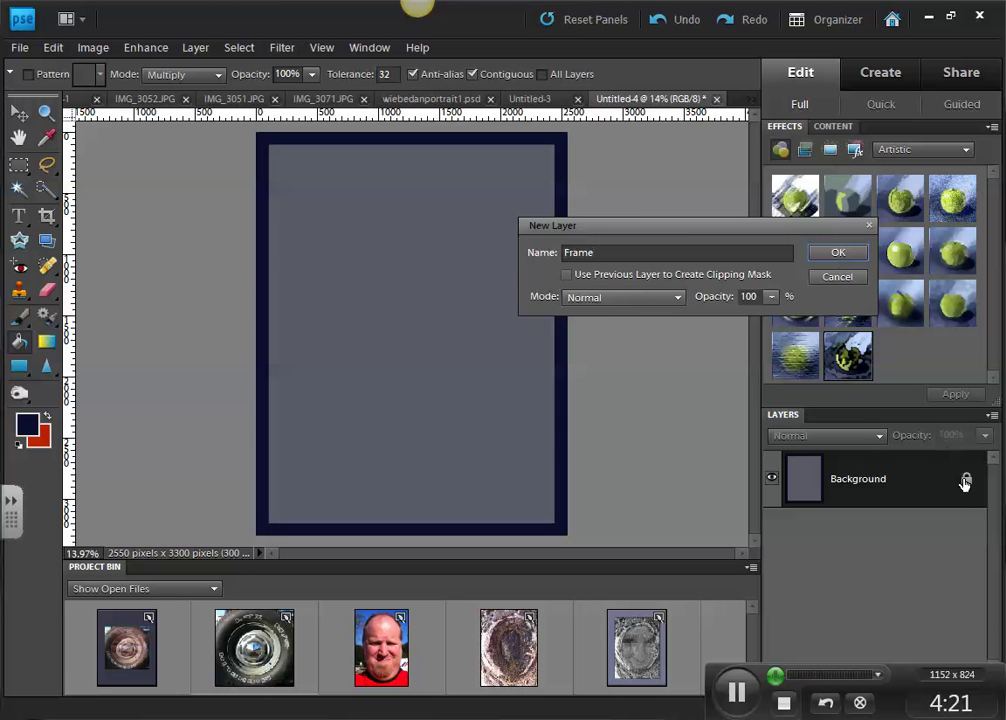
{"action": "left_click", "coordinate": [838, 256]}
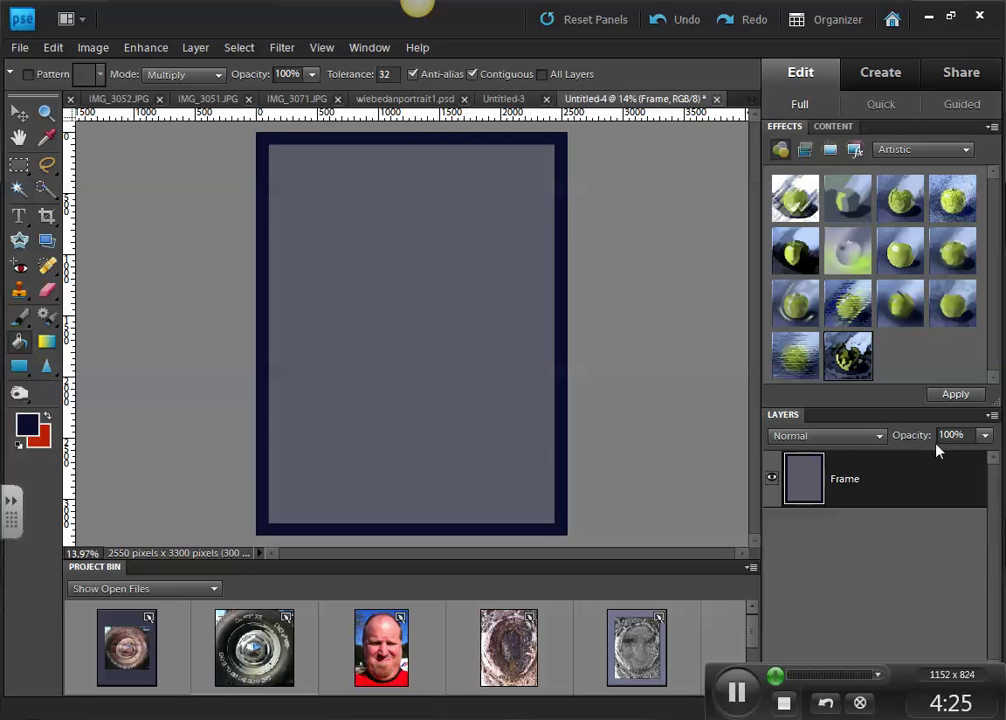
- Add a 46 px bevel to the Frame layer in Layer Style settings
{"action": "left_click", "coordinate": [196, 48]}
{"action": "mouse_move", "coordinate": [240, 150]}
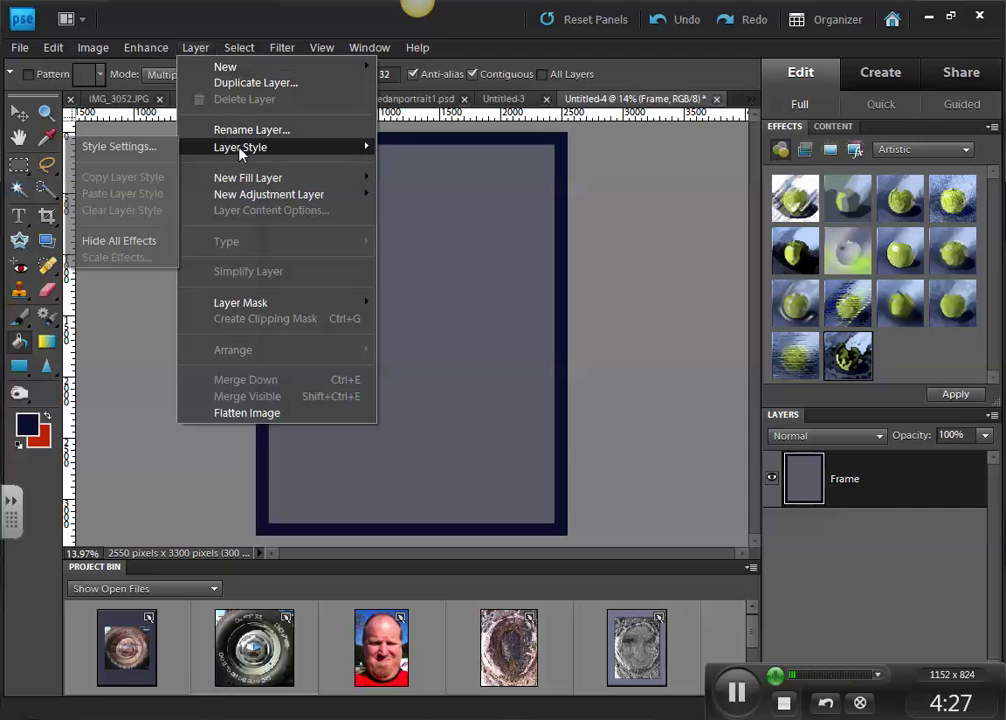
{"action": "left_click", "coordinate": [137, 148]}
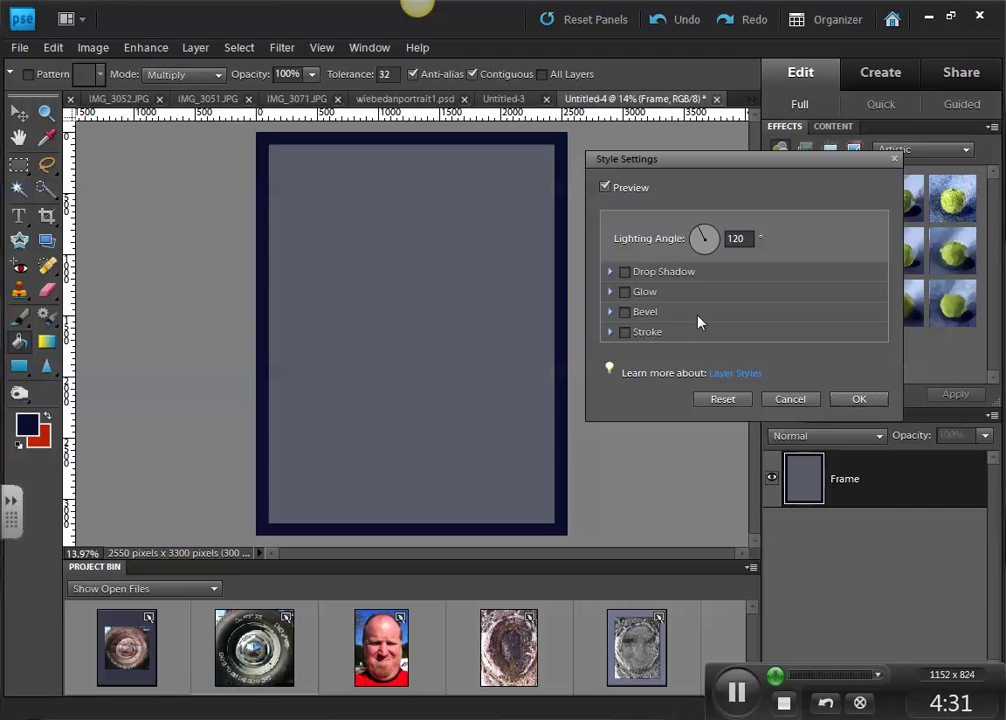
{"action": "left_click", "coordinate": [626, 311]}
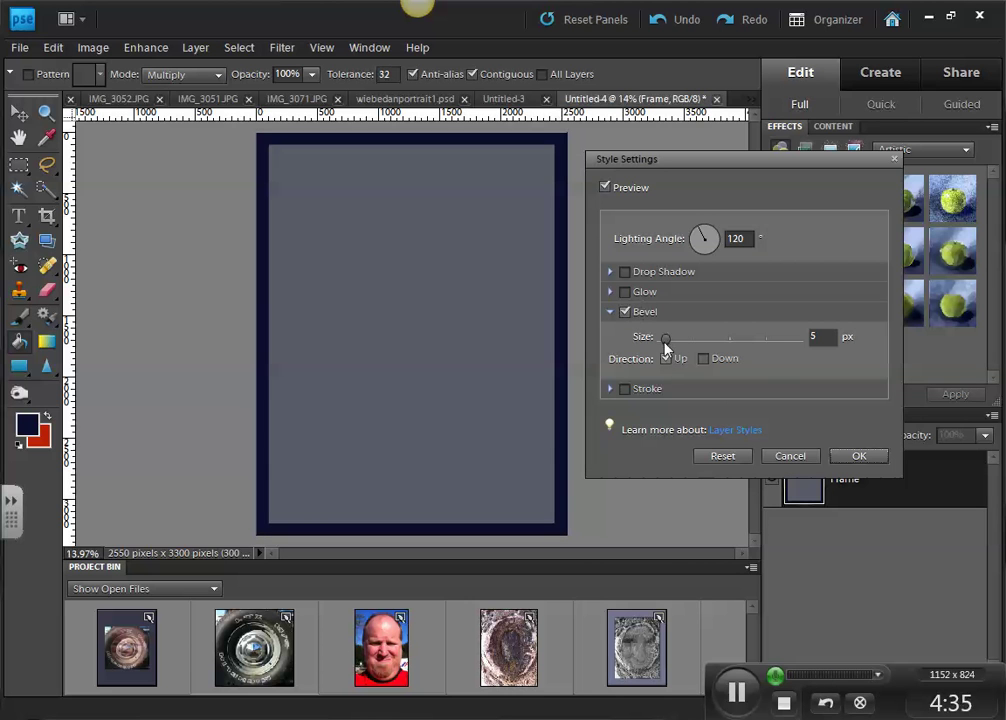
{"action": "left_click_drag", "start_coordinate": [667, 346], "coordinate": [683, 345]}
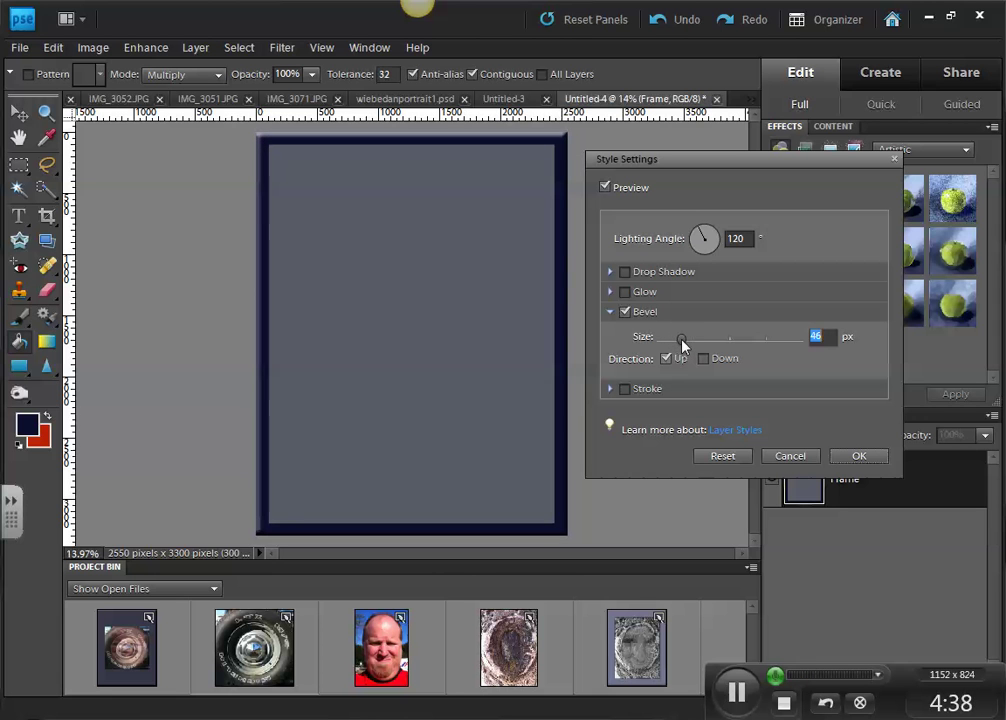
- Add a 154 px light-blue #8fb6cd inner glow and apply the style
{"action": "left_click", "coordinate": [625, 291]}
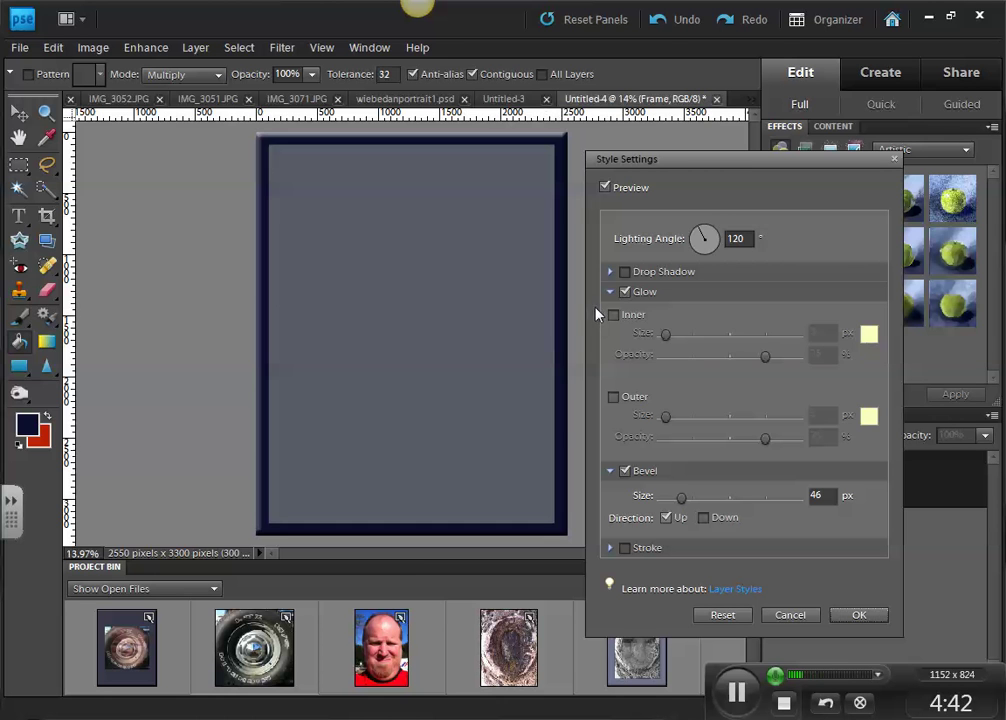
{"action": "left_click", "coordinate": [614, 316]}
{"action": "left_click", "coordinate": [869, 334]}
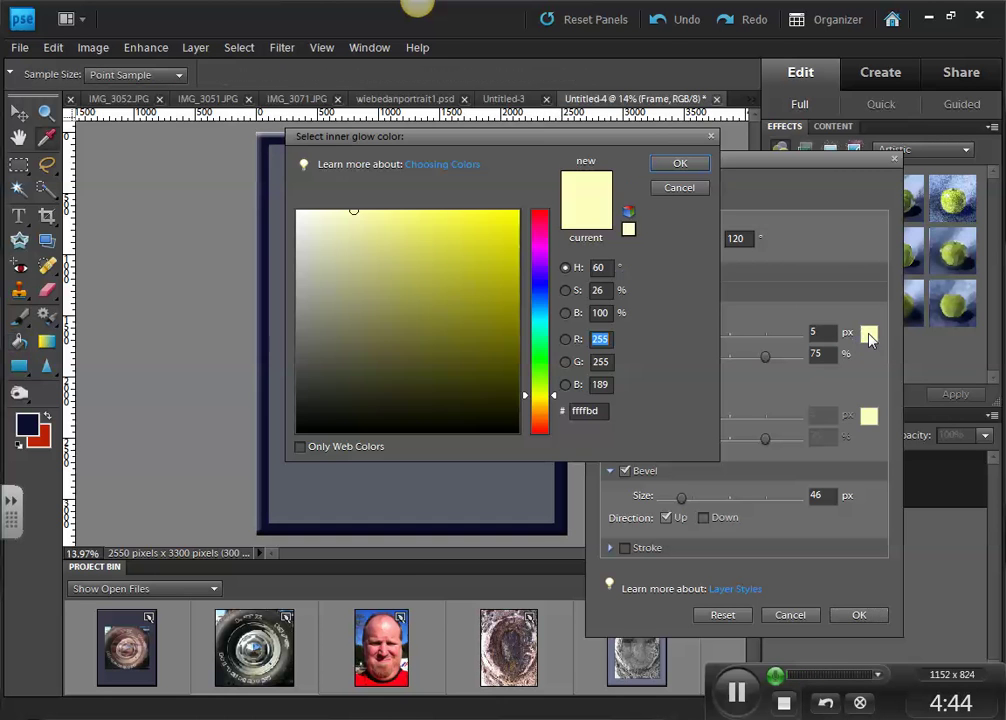
{"action": "left_click", "coordinate": [530, 309]}
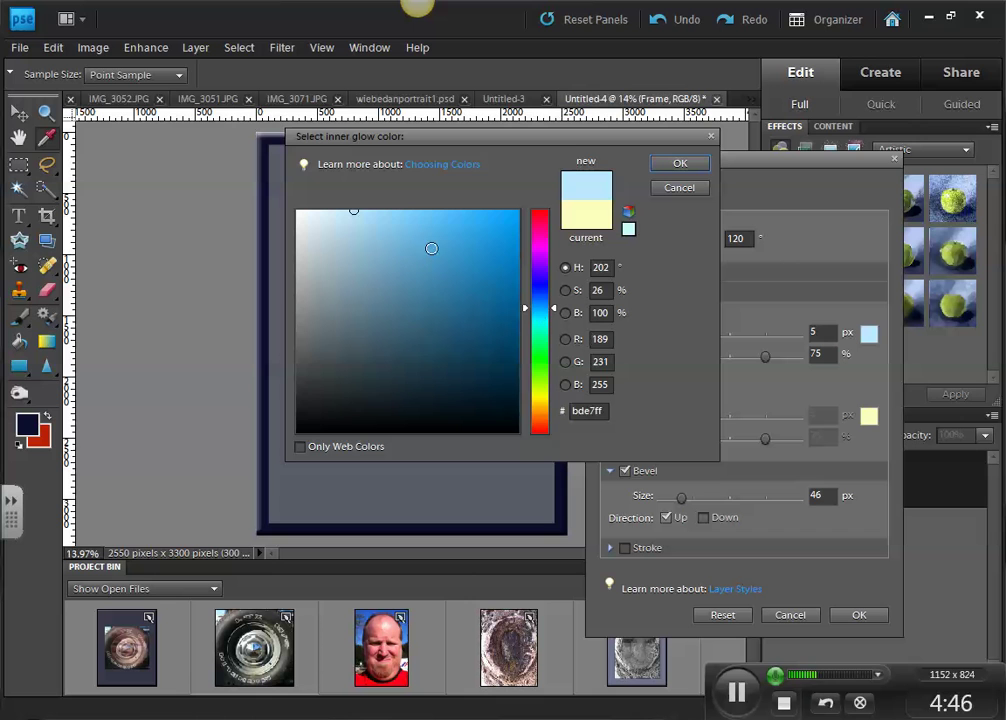
{"action": "left_click", "coordinate": [364, 254]}
{"action": "left_click", "coordinate": [674, 166]}
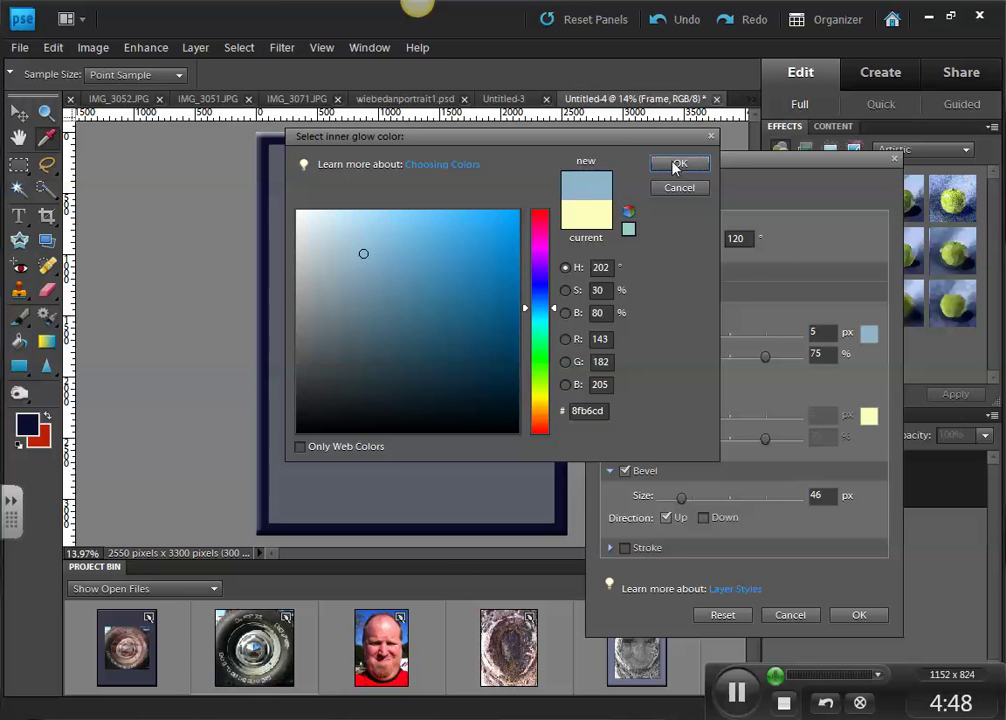
{"action": "left_click_drag", "start_coordinate": [666, 334], "coordinate": [717, 343]}
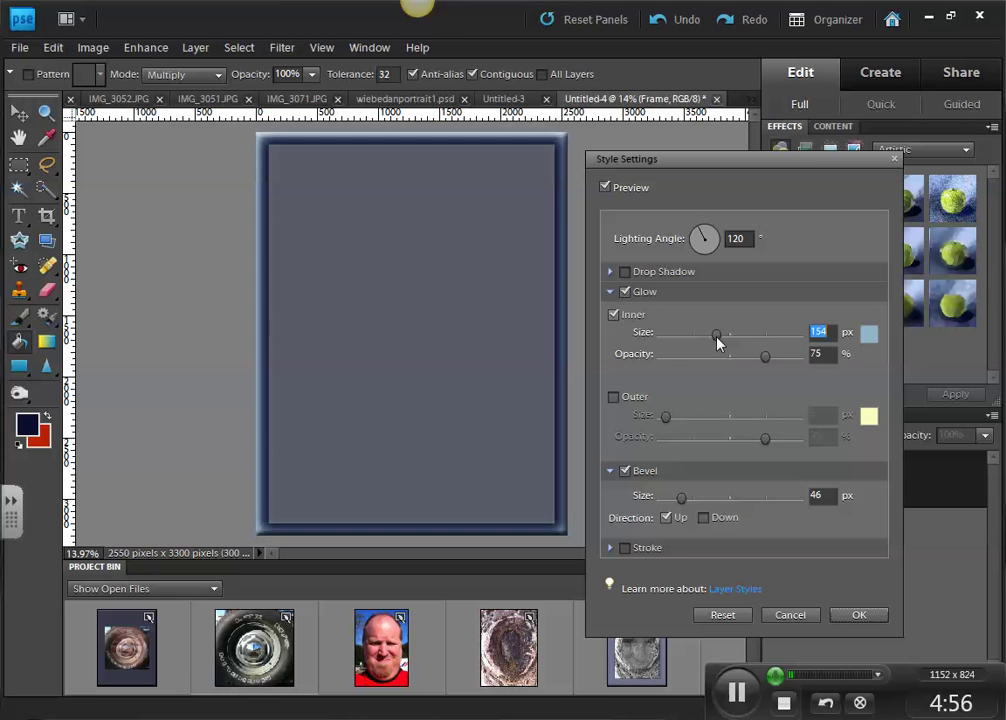
{"action": "left_click", "coordinate": [855, 616]}
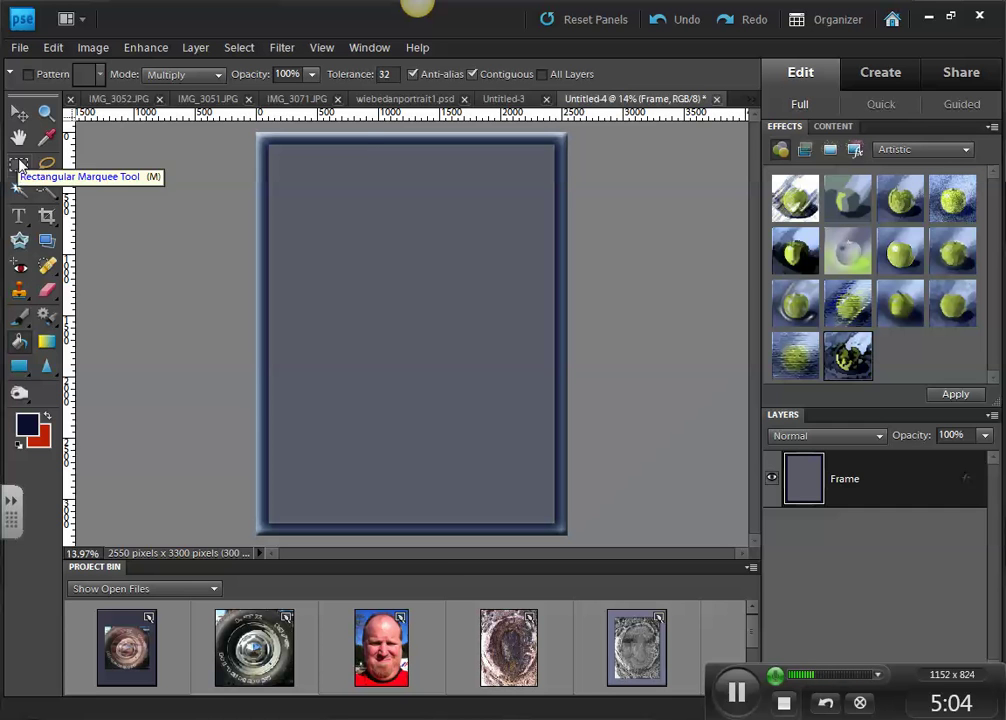
- Make the tree-bark photo IMG_3071.JPG the active document, leaving the Select menu unused
{"action": "left_click", "coordinate": [239, 48]}
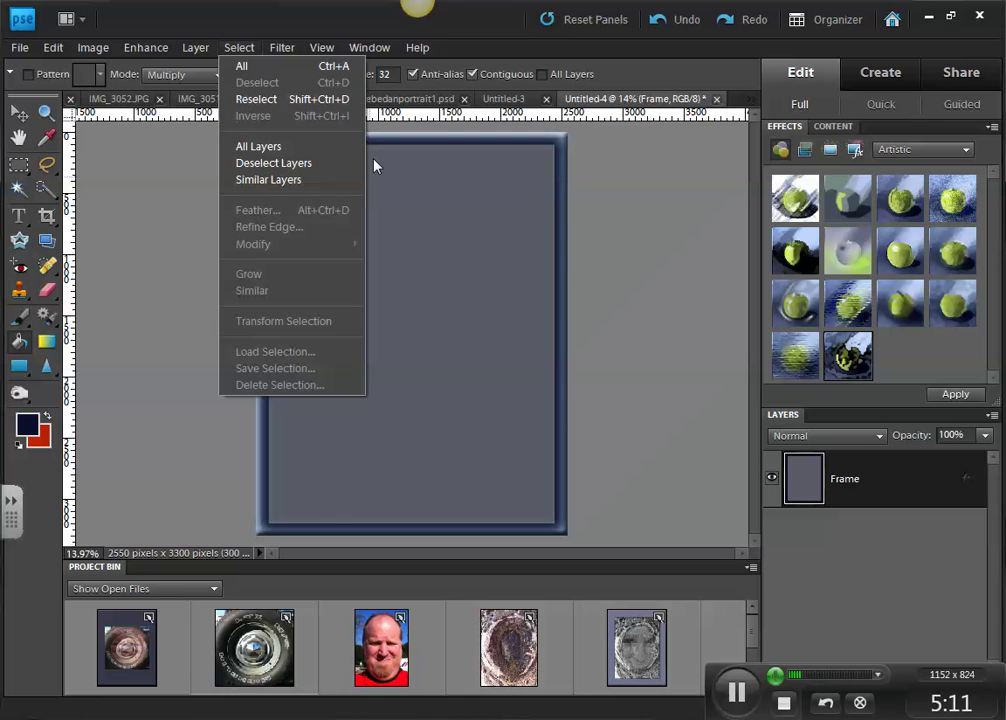
{"action": "left_click", "coordinate": [420, 120]}
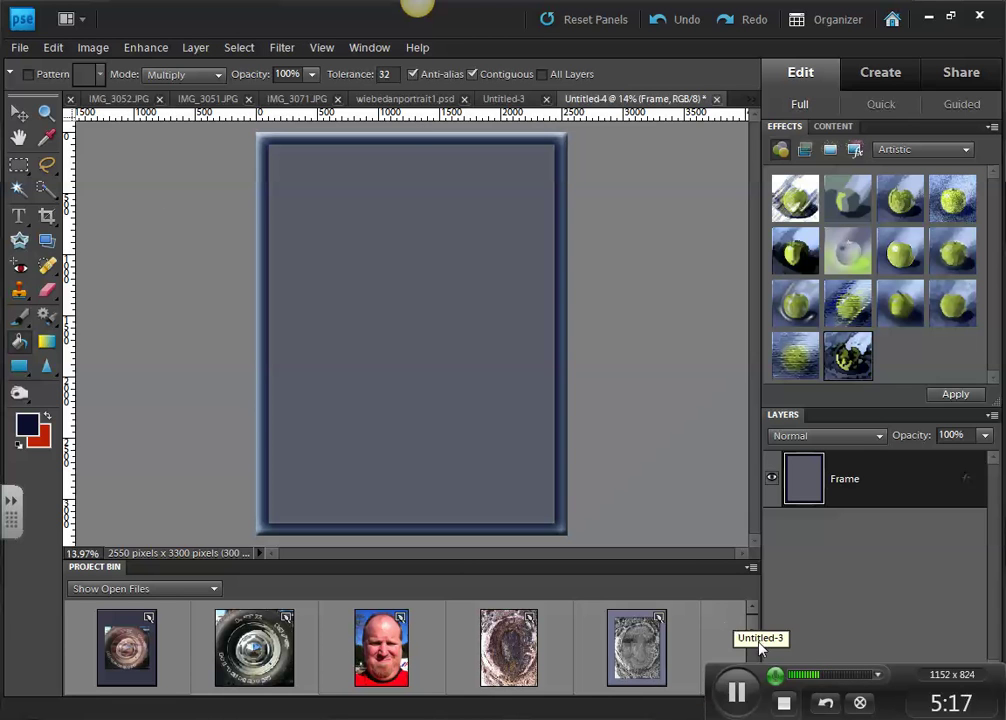
{"action": "double_click", "coordinate": [525, 648]}
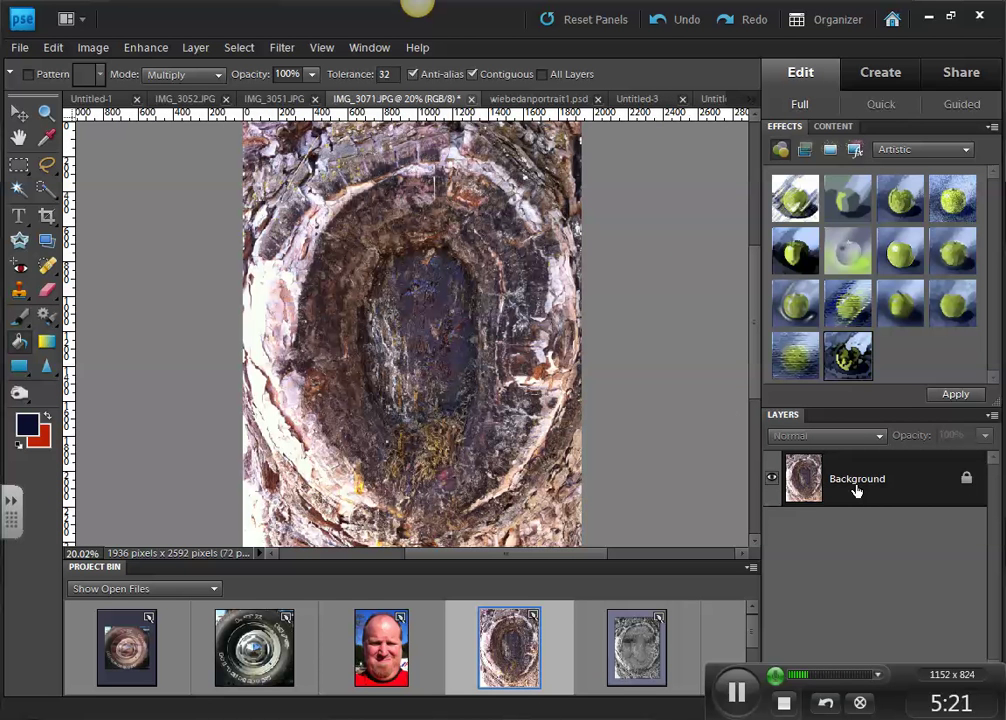
- Convert the bark photo's locked Background into a regular layer named 'tree'
{"action": "left_click", "coordinate": [195, 47]}
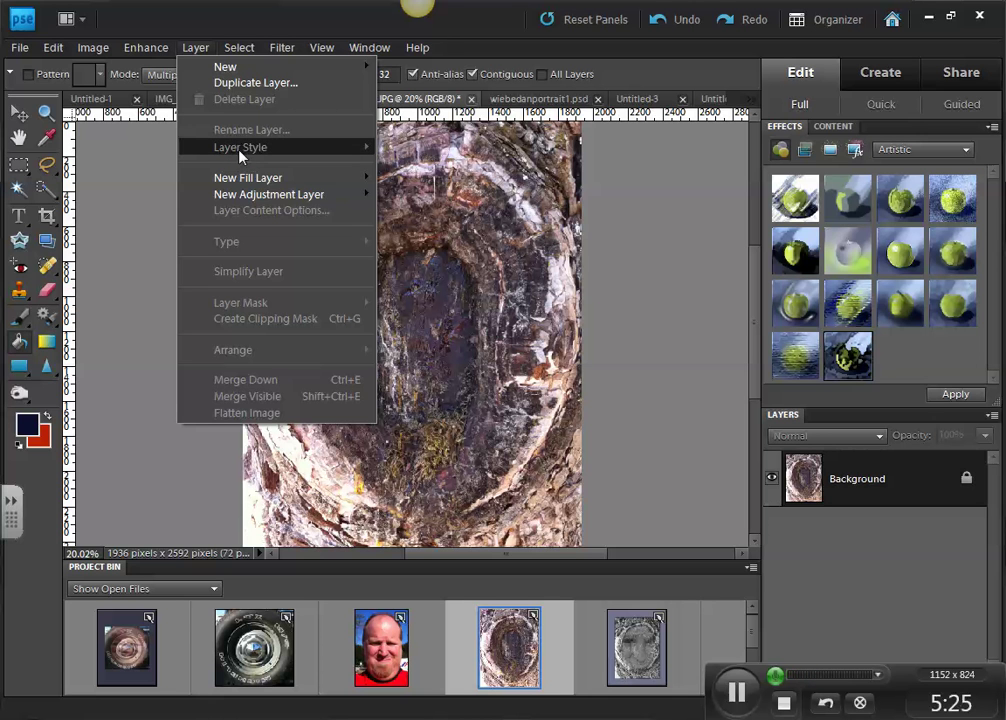
{"action": "left_click", "coordinate": [907, 480]}
{"action": "double_click", "coordinate": [910, 485]}
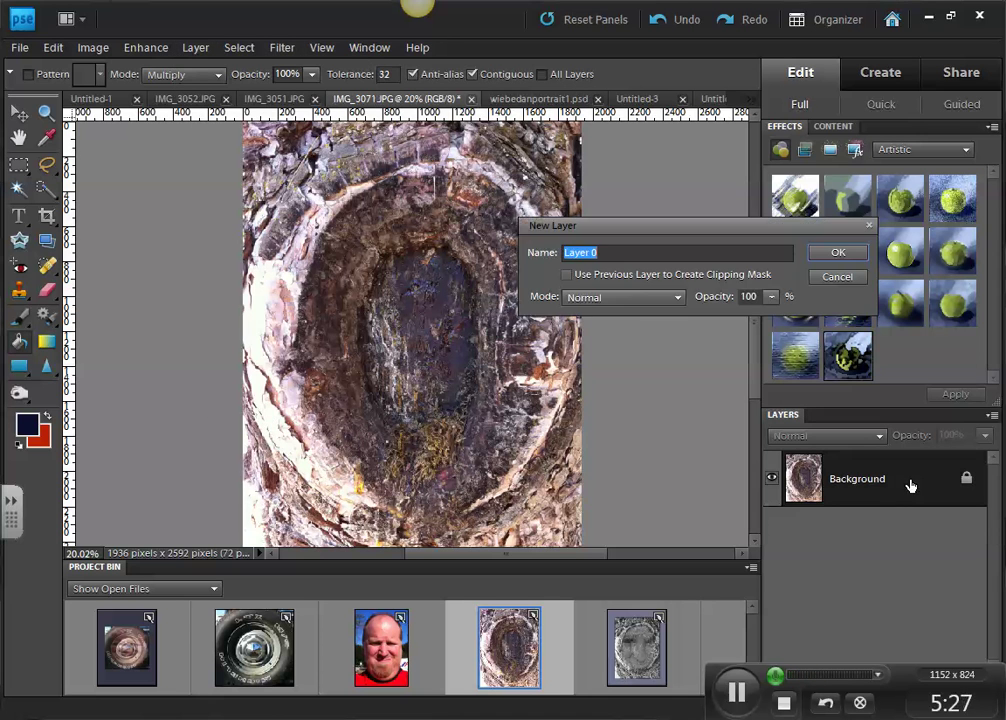
{"action": "type", "text": "tree"}
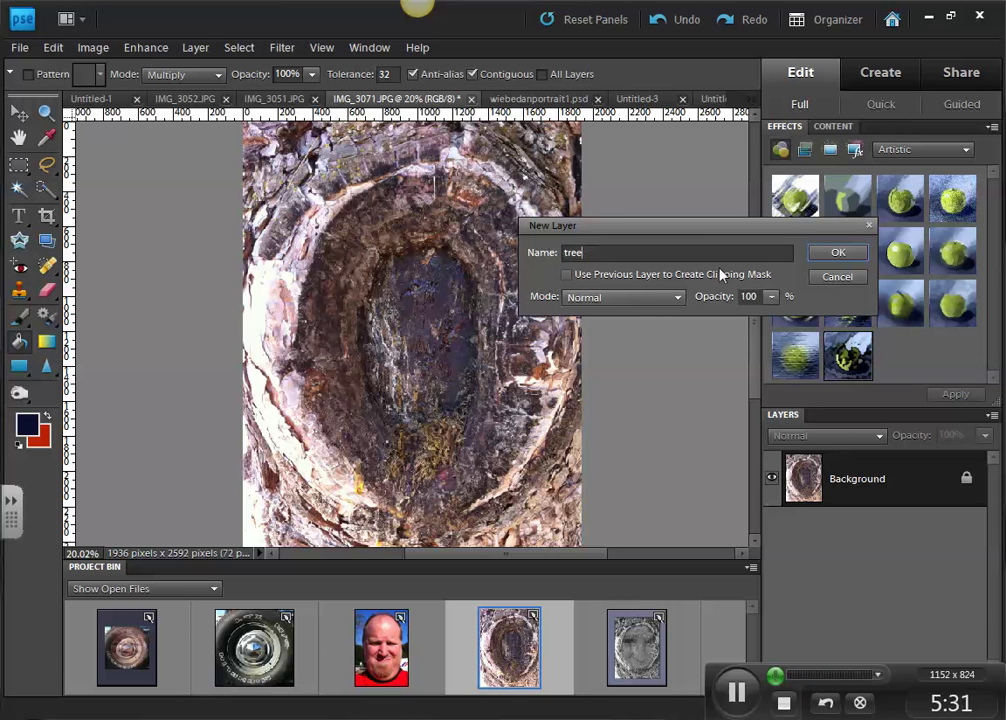
{"action": "left_click", "coordinate": [838, 254]}
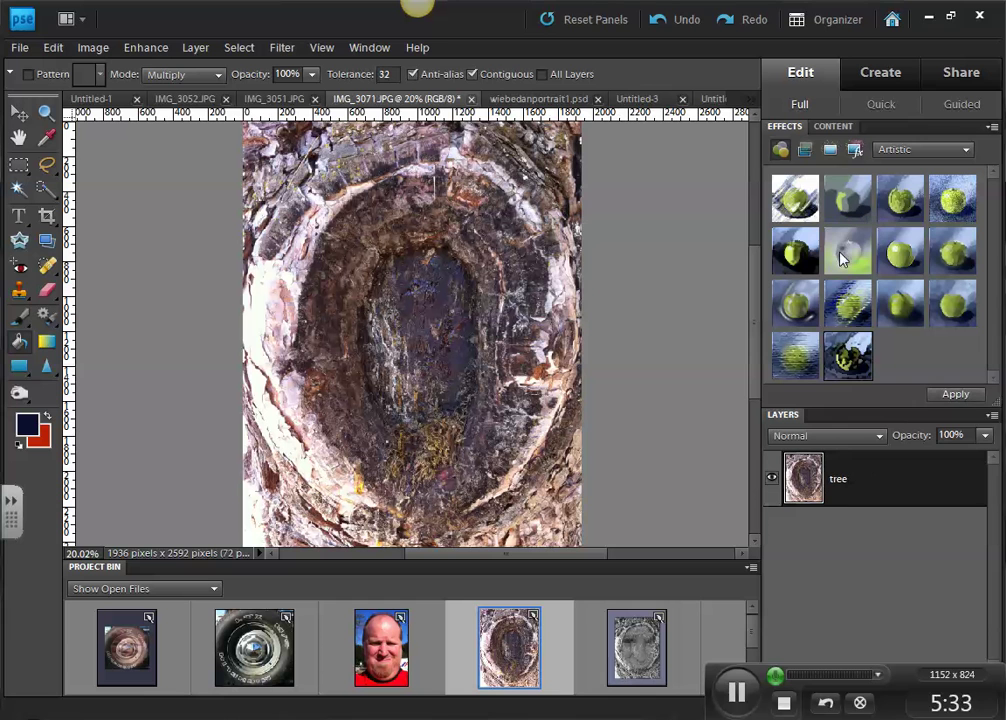
- Check the tree layer's Style Settings and cancel without applying any style
{"action": "left_click", "coordinate": [195, 47]}
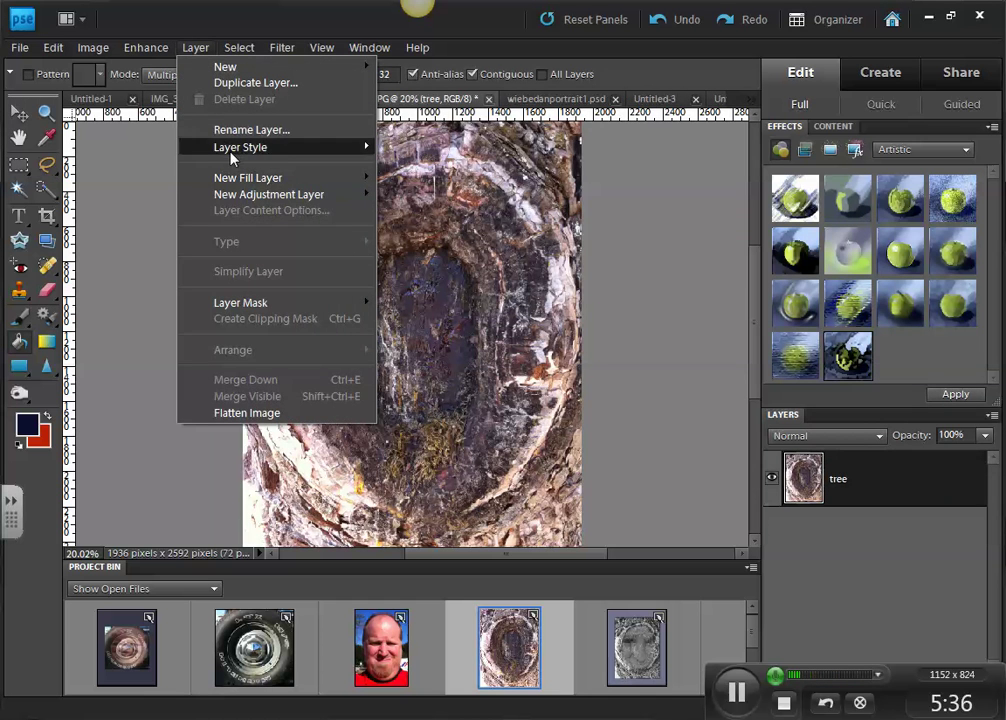
{"action": "mouse_move", "coordinate": [238, 49]}
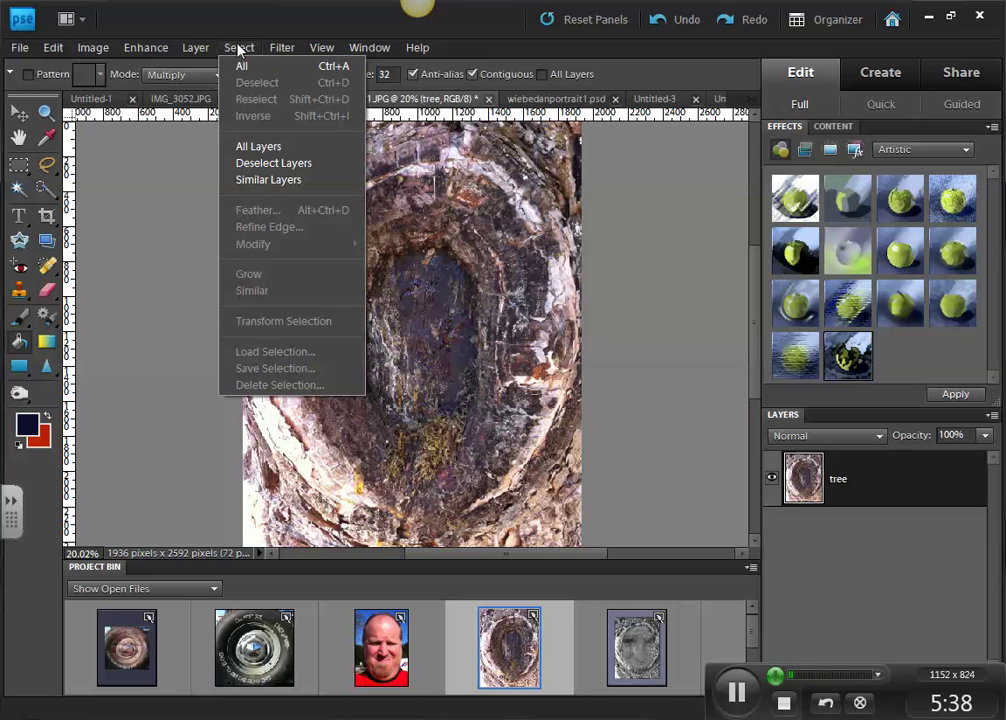
{"action": "mouse_move", "coordinate": [196, 47]}
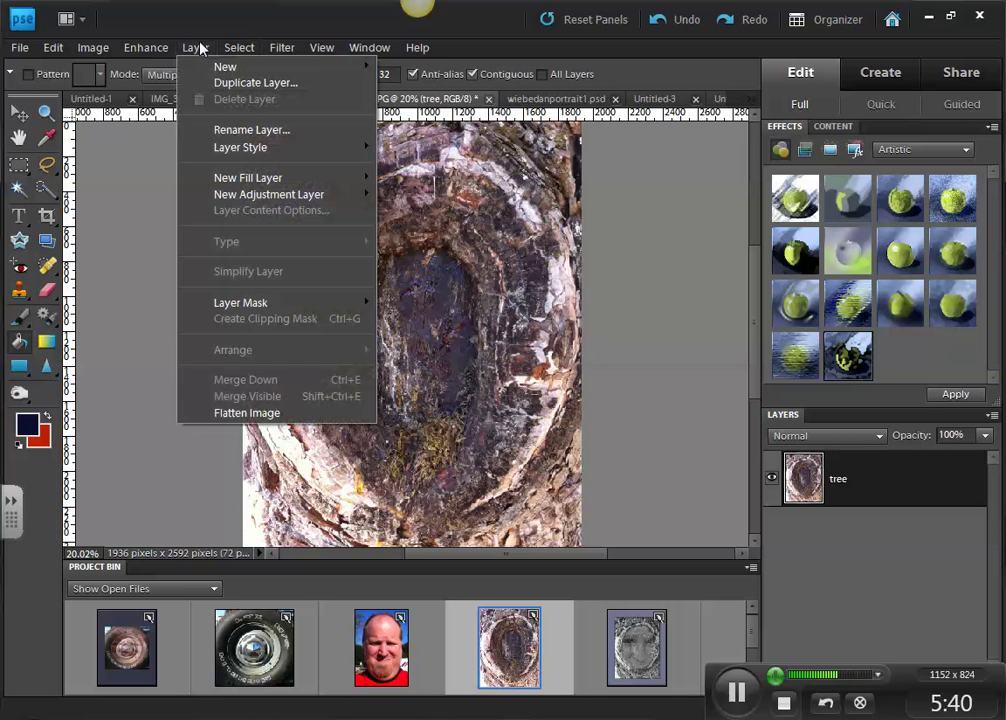
{"action": "mouse_move", "coordinate": [229, 148]}
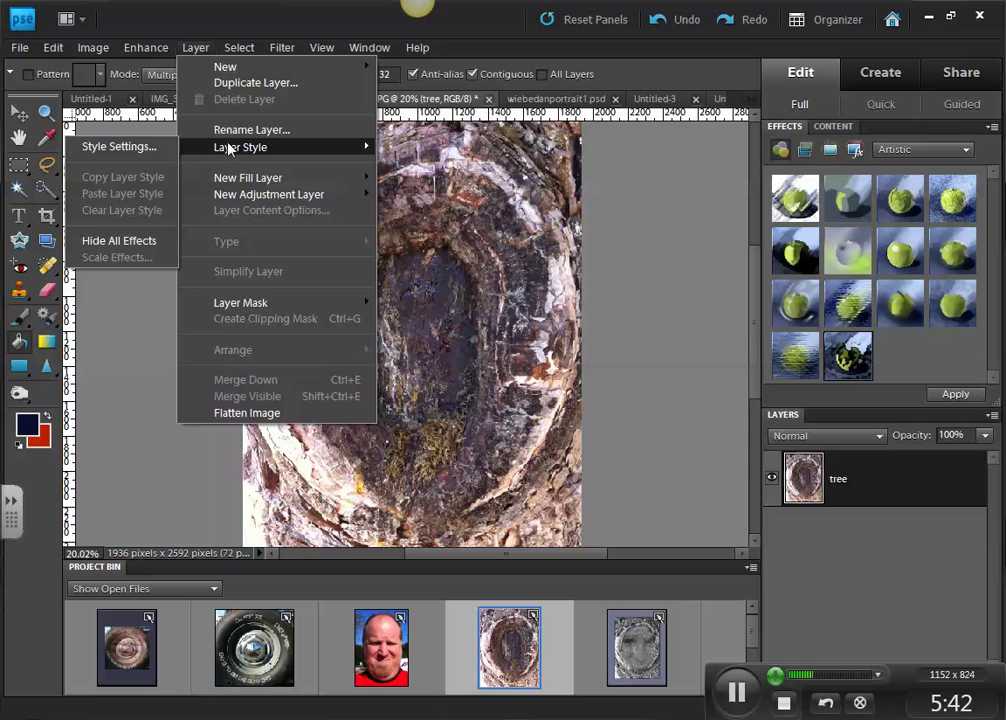
{"action": "left_click", "coordinate": [129, 150]}
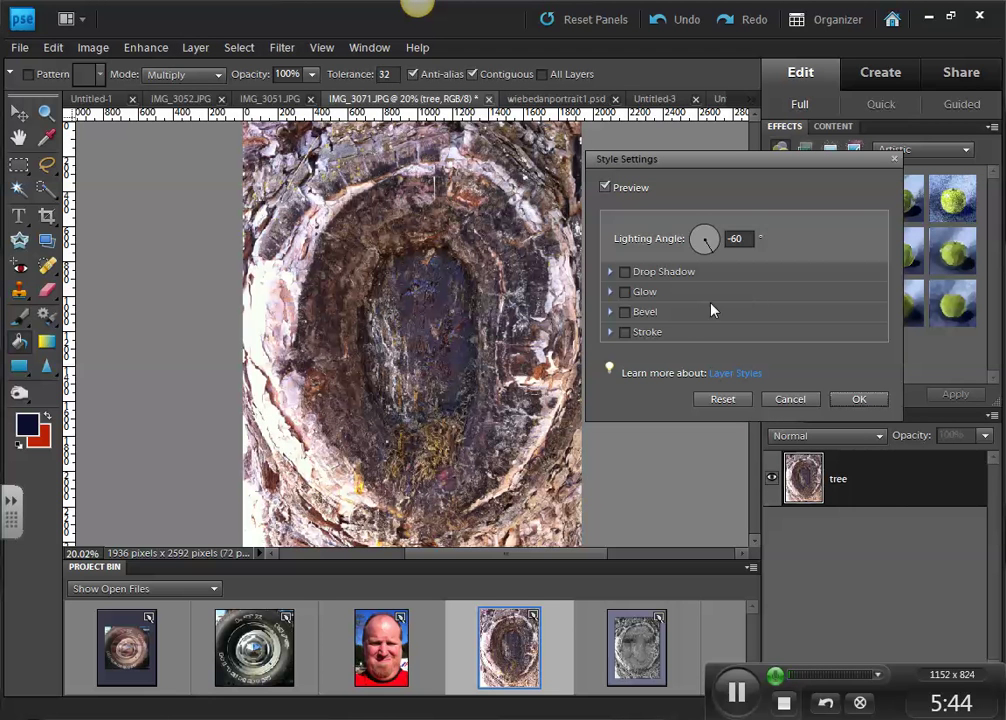
{"action": "left_click", "coordinate": [790, 399]}
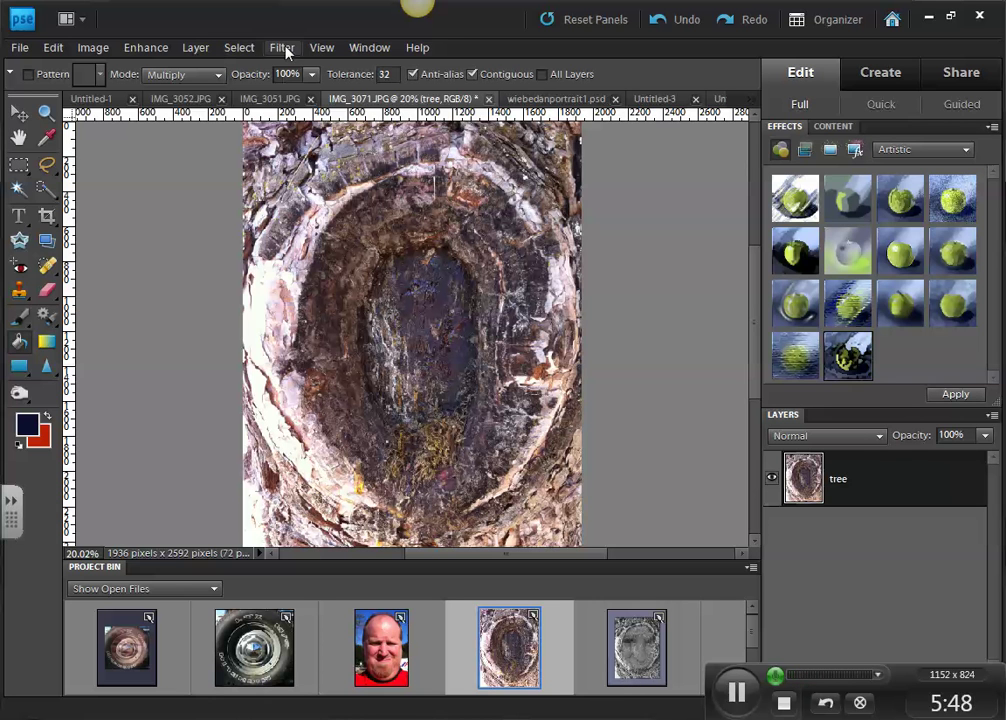
- Select the entire bark image and copy it
{"action": "left_click", "coordinate": [244, 52]}
{"action": "left_click", "coordinate": [240, 65]}
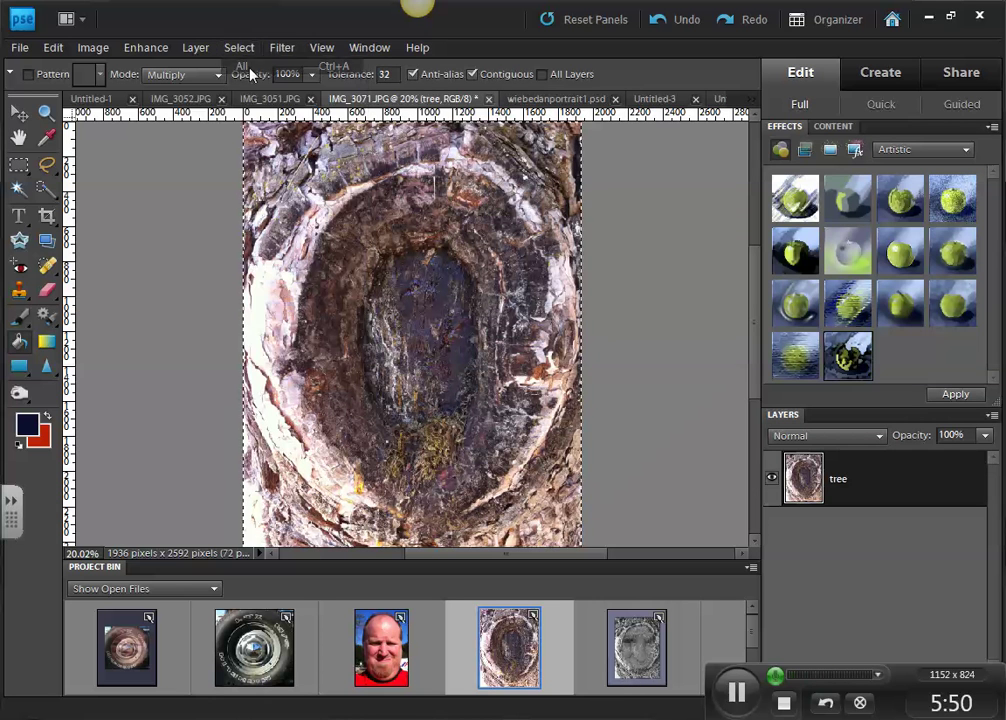
{"action": "left_click", "coordinate": [50, 48]}
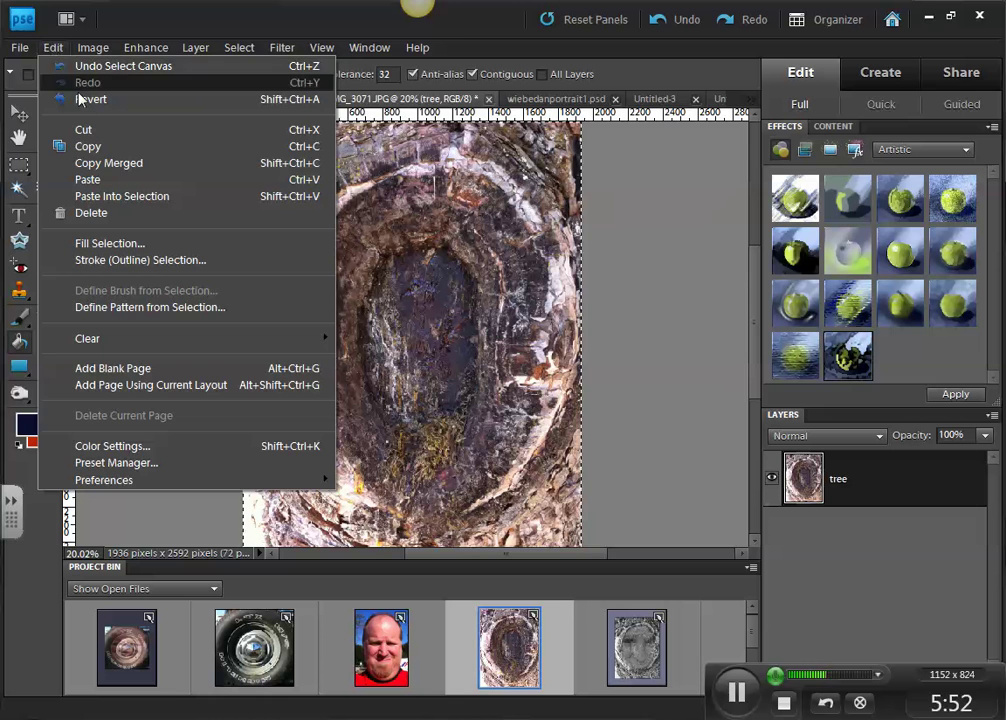
{"action": "left_click", "coordinate": [88, 147]}
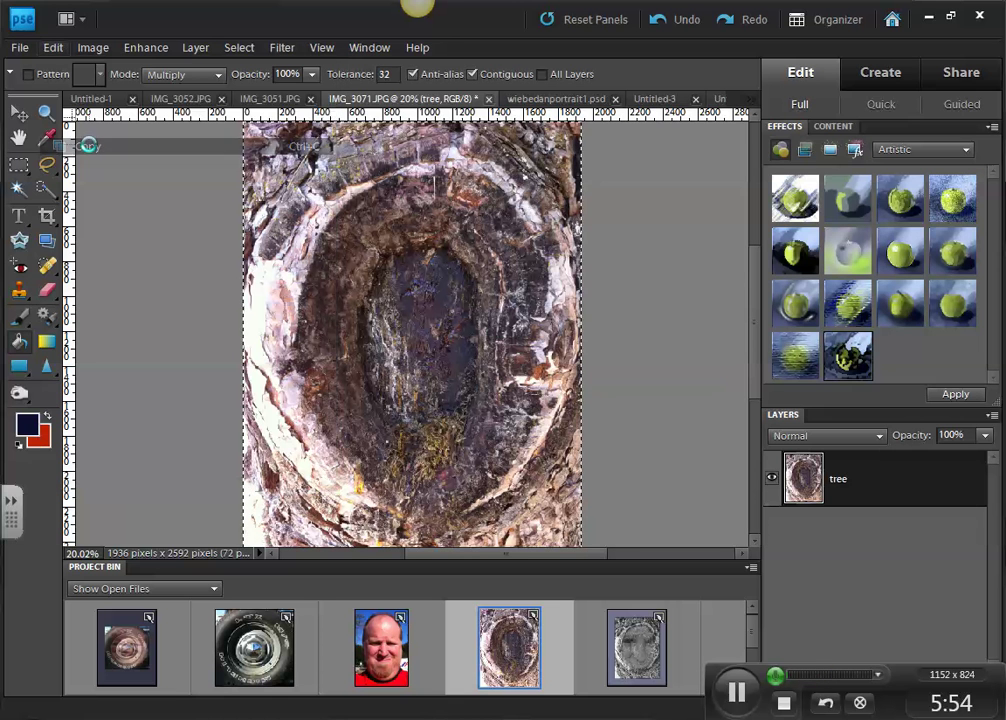
{"action": "left_click", "coordinate": [755, 641]}
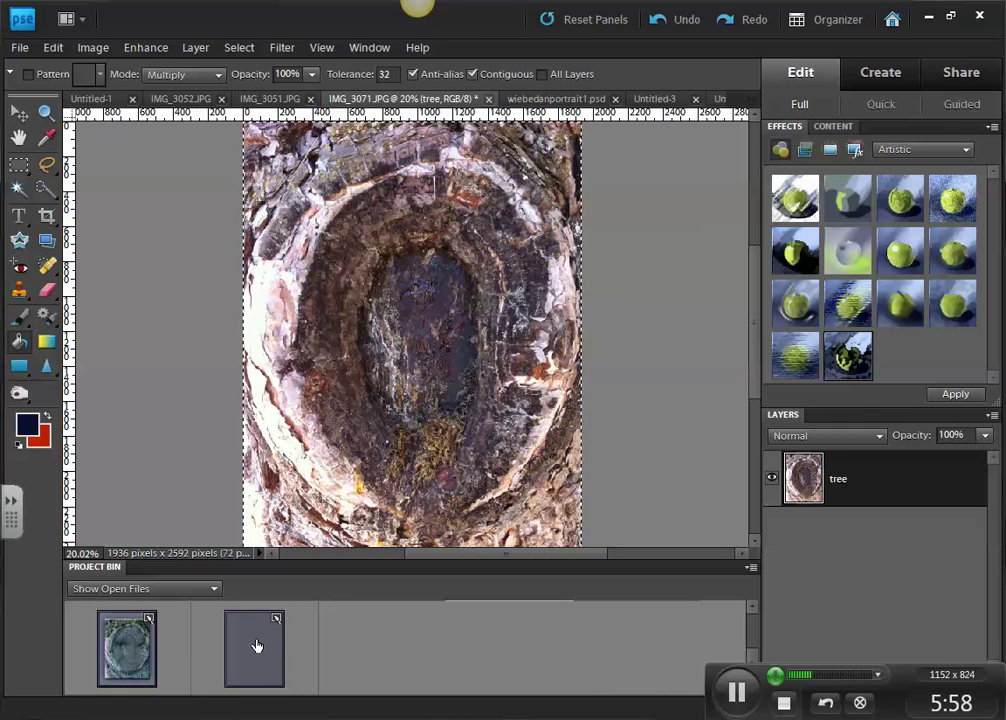
- Paste the copied bark photo into Untitled-4 as Layer 1 above the Frame layer
{"action": "left_click", "coordinate": [273, 613]}
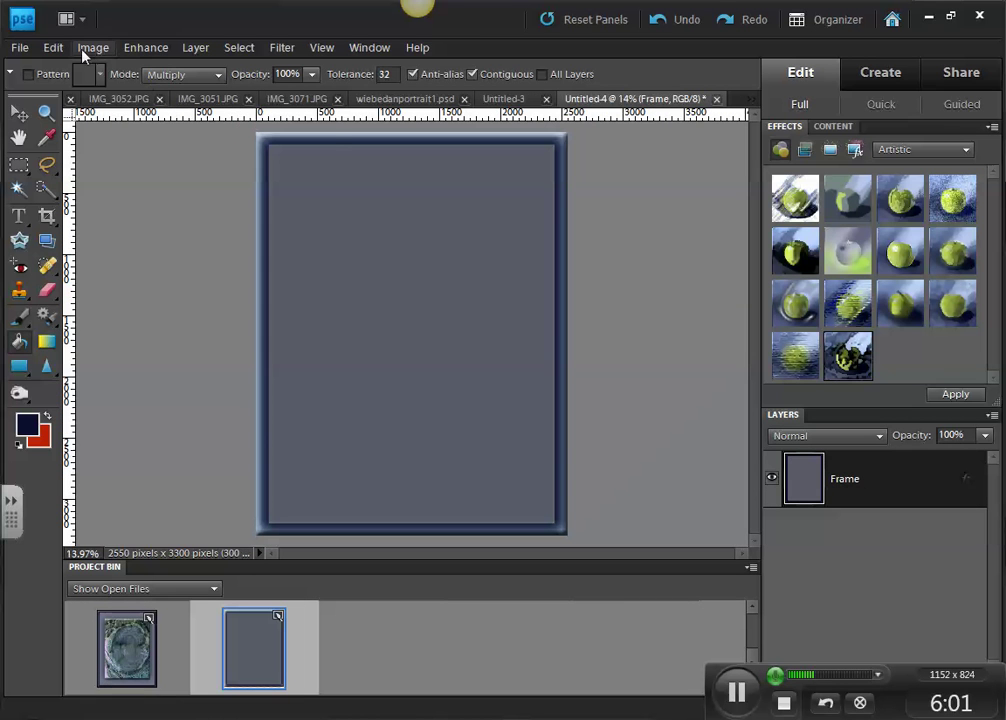
{"action": "left_click", "coordinate": [53, 47]}
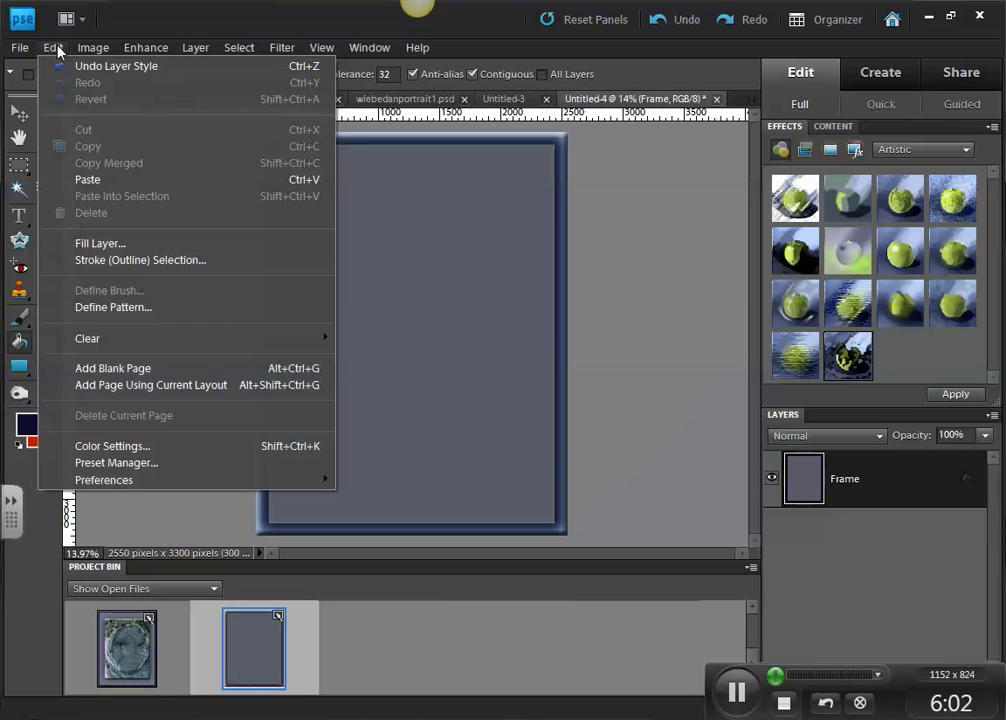
{"action": "left_click", "coordinate": [89, 180]}
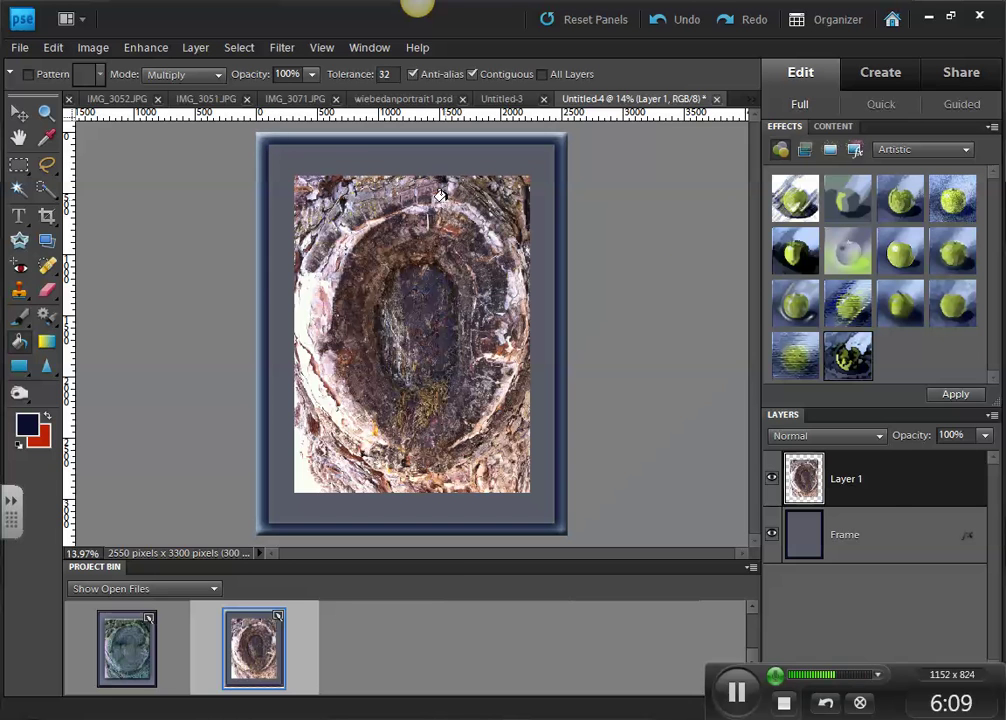
{"action": "left_click", "coordinate": [141, 49]}
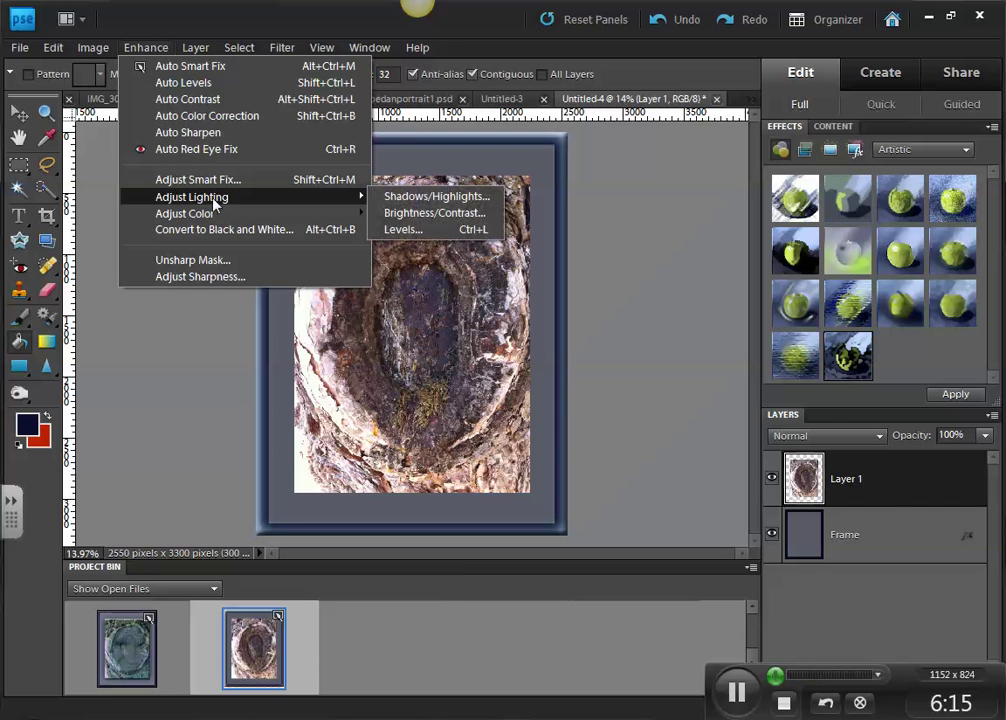
- Apply Levels to the bark layer with input levels 46, 0.89 and 255
{"action": "mouse_move", "coordinate": [198, 215]}
{"action": "left_click", "coordinate": [413, 233]}
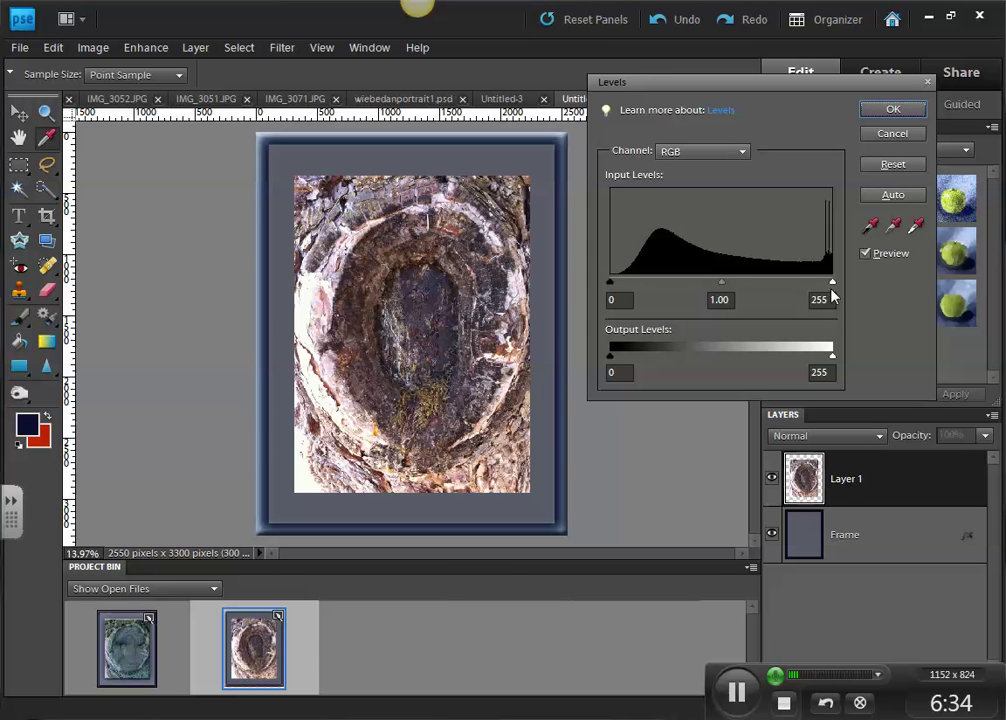
{"action": "left_click_drag", "start_coordinate": [611, 287], "coordinate": [651, 285]}
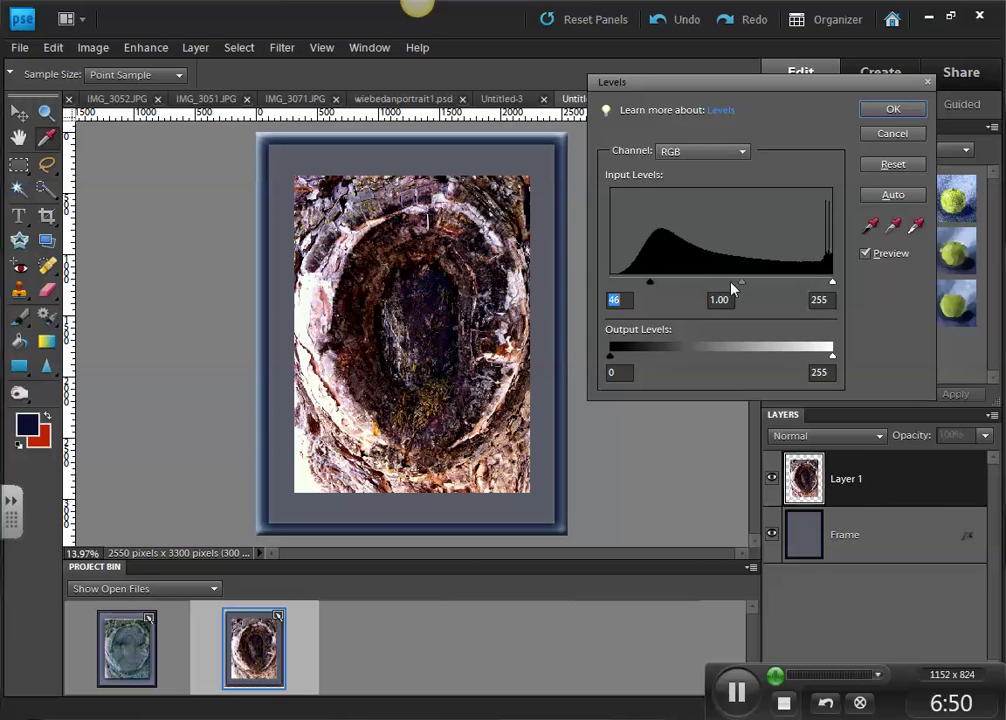
{"action": "left_click_drag", "start_coordinate": [712, 287], "coordinate": [752, 287]}
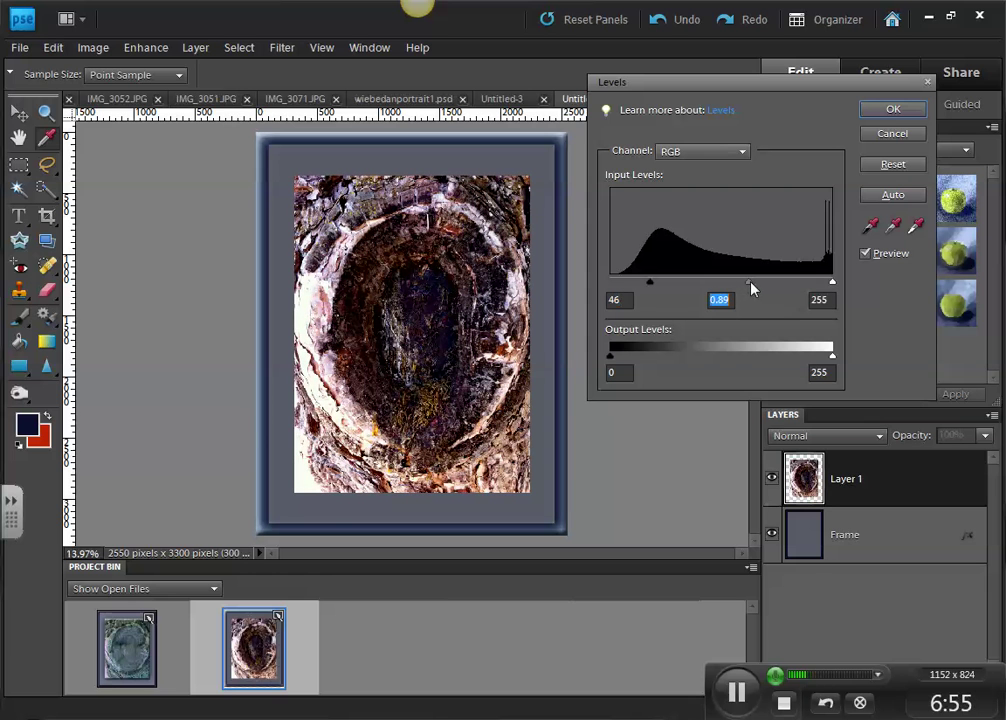
{"action": "mouse_move", "coordinate": [831, 285]}
{"action": "left_mouse_down"}
{"action": "mouse_move", "coordinate": [784, 285]}
{"action": "mouse_move", "coordinate": [836, 289]}
{"action": "left_mouse_up"}
{"action": "left_click", "coordinate": [834, 285]}
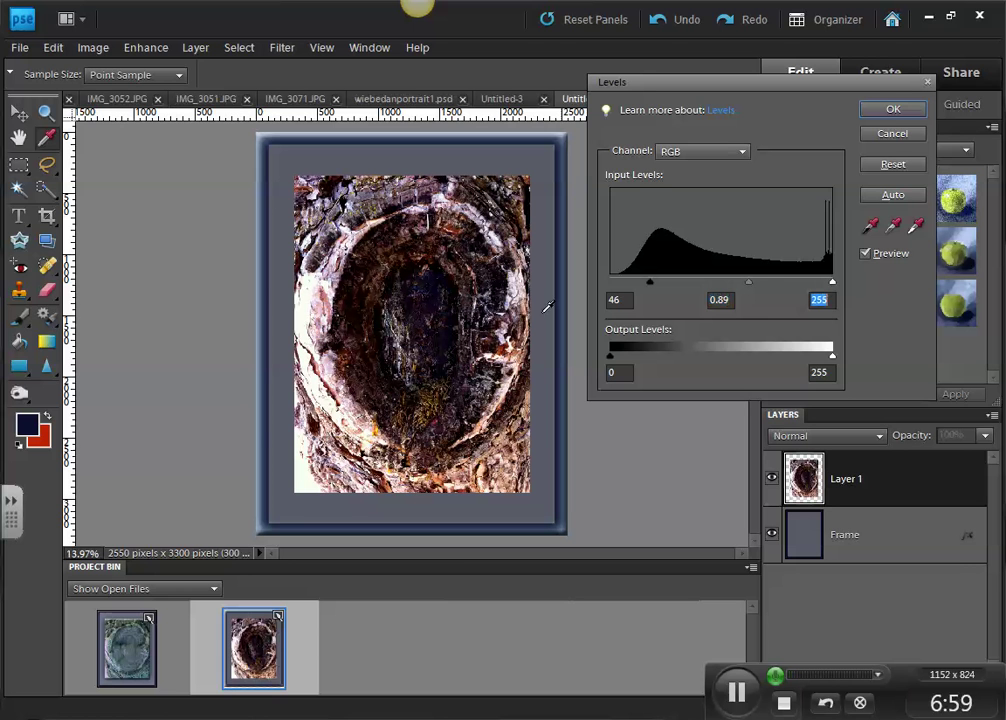
{"action": "left_click", "coordinate": [893, 108]}
{"action": "left_click", "coordinate": [135, 47]}
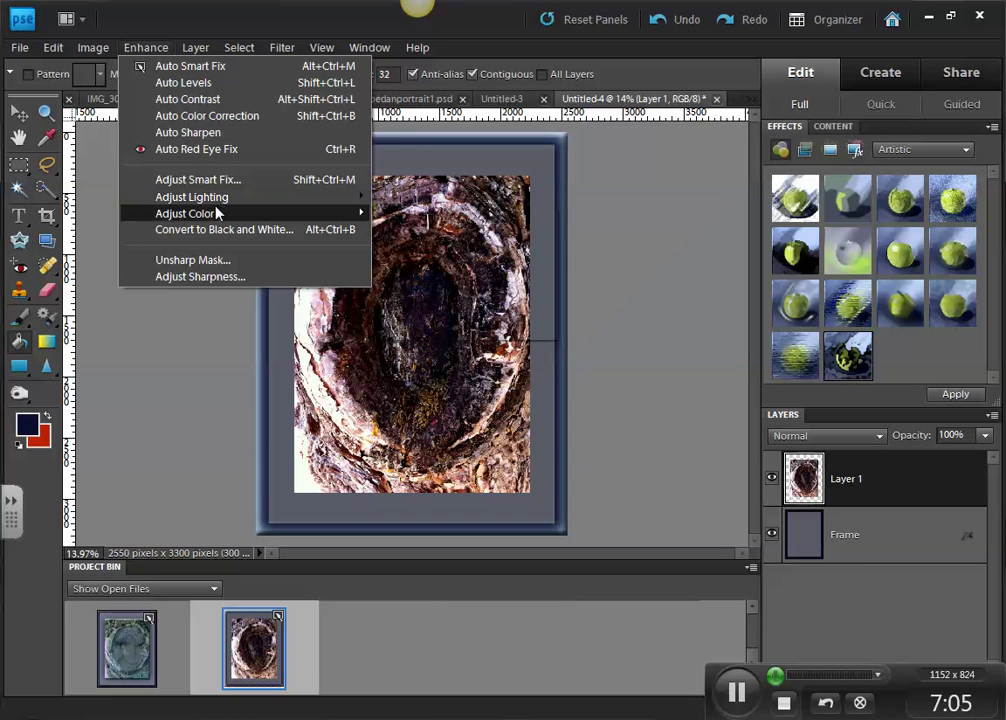
- Apply Brightness/Contrast to the bark photo with brightness −52 and contrast −14
{"action": "mouse_move", "coordinate": [222, 201]}
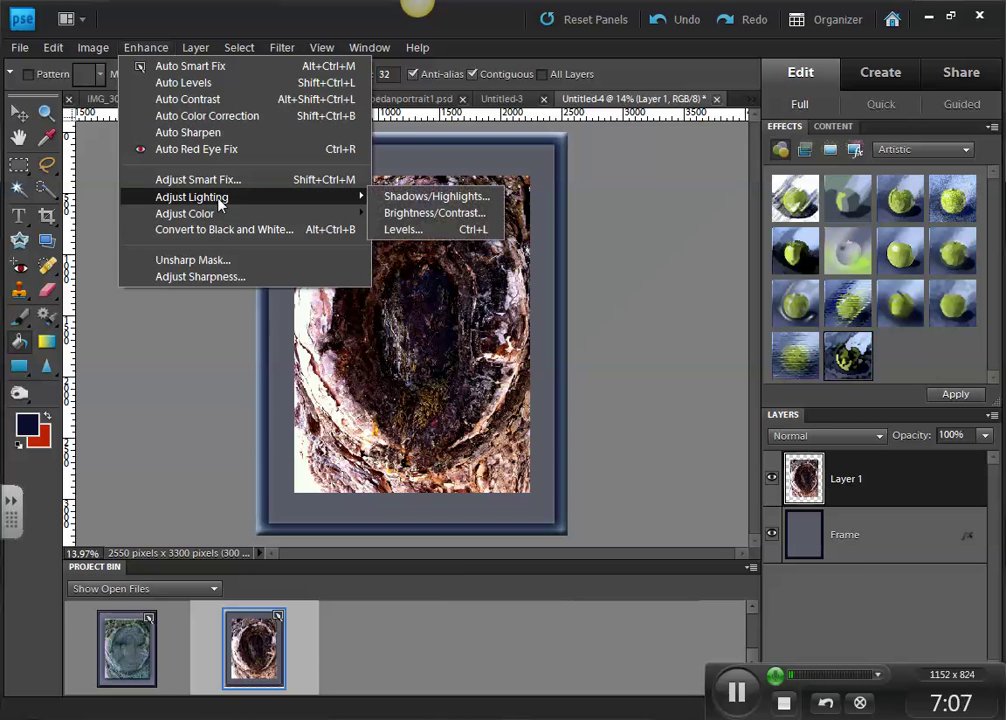
{"action": "left_click", "coordinate": [430, 213]}
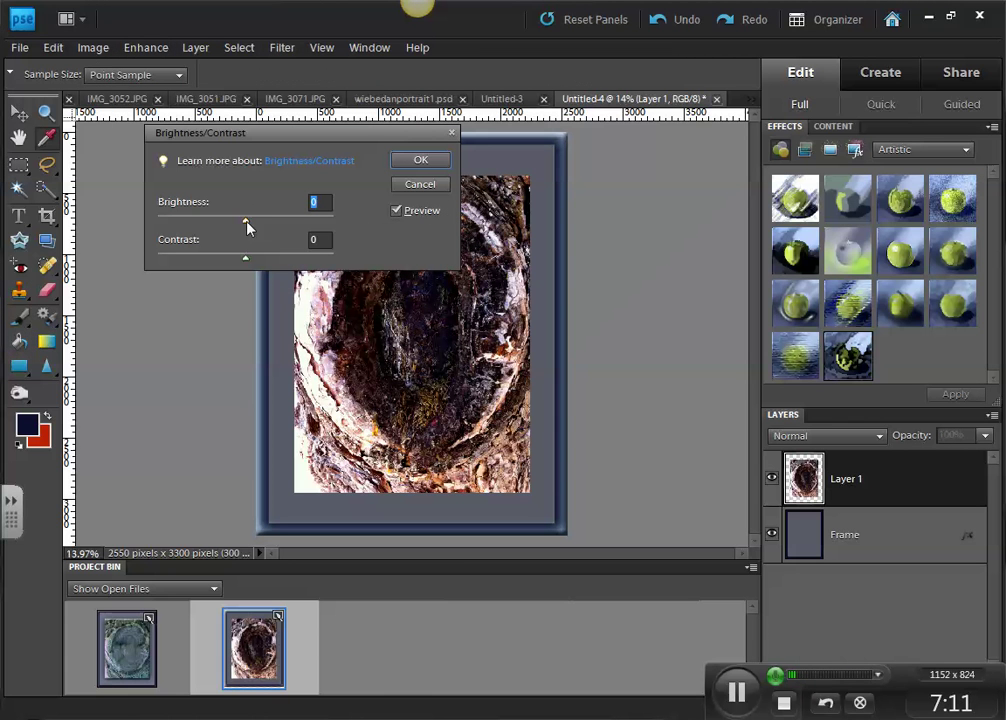
{"action": "left_click_drag", "start_coordinate": [247, 224], "coordinate": [215, 221]}
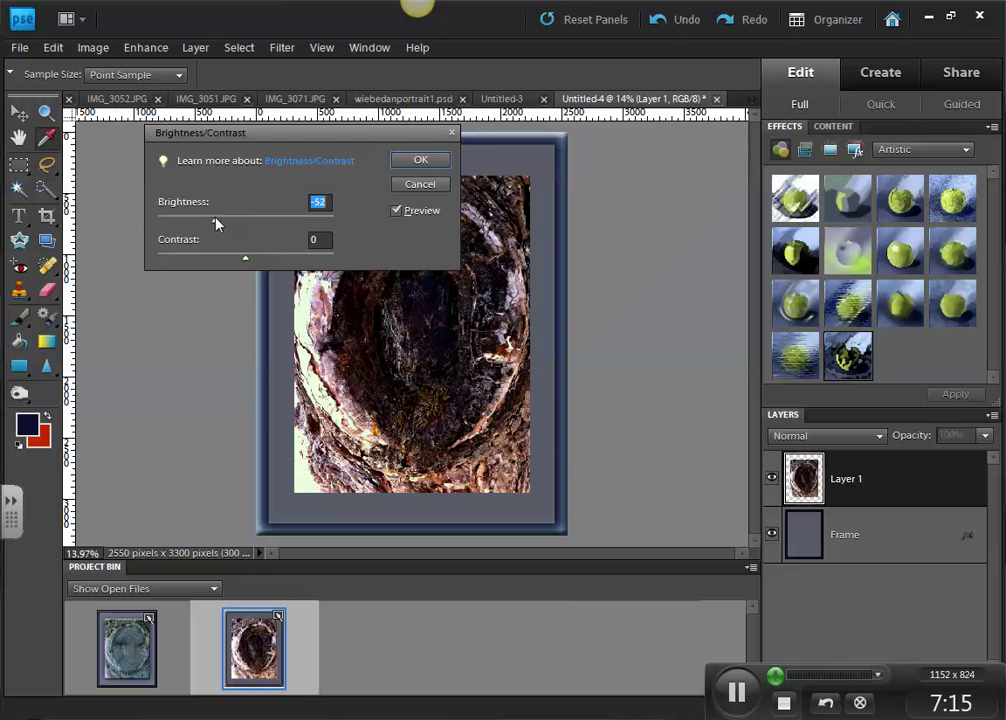
{"action": "left_click_drag", "start_coordinate": [246, 261], "coordinate": [287, 264]}
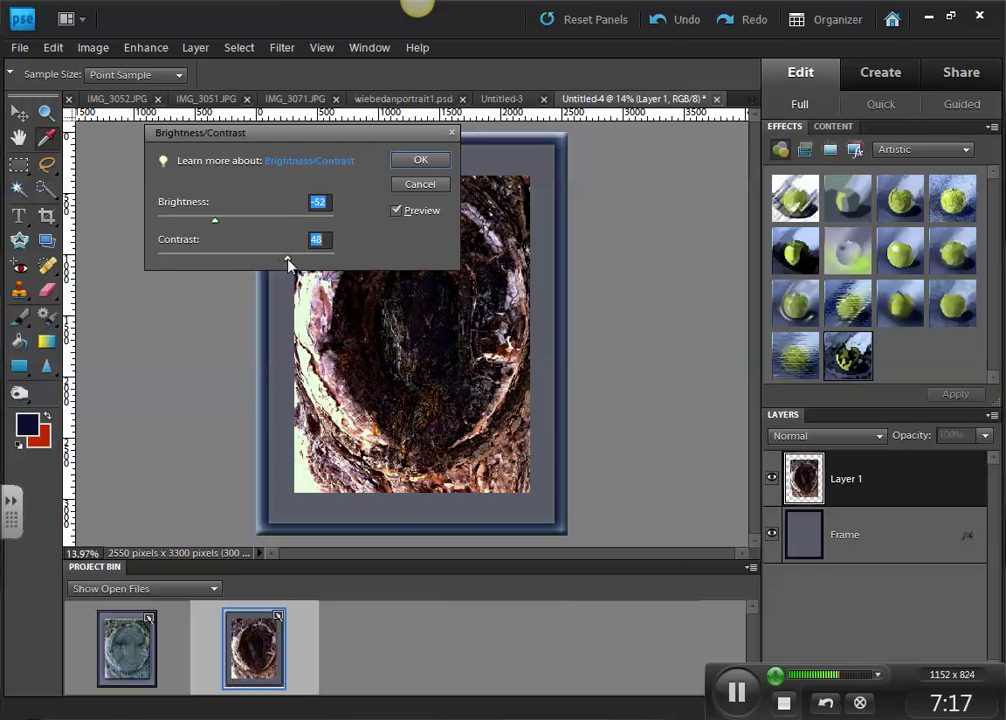
{"action": "left_click_drag", "start_coordinate": [287, 258], "coordinate": [221, 256]}
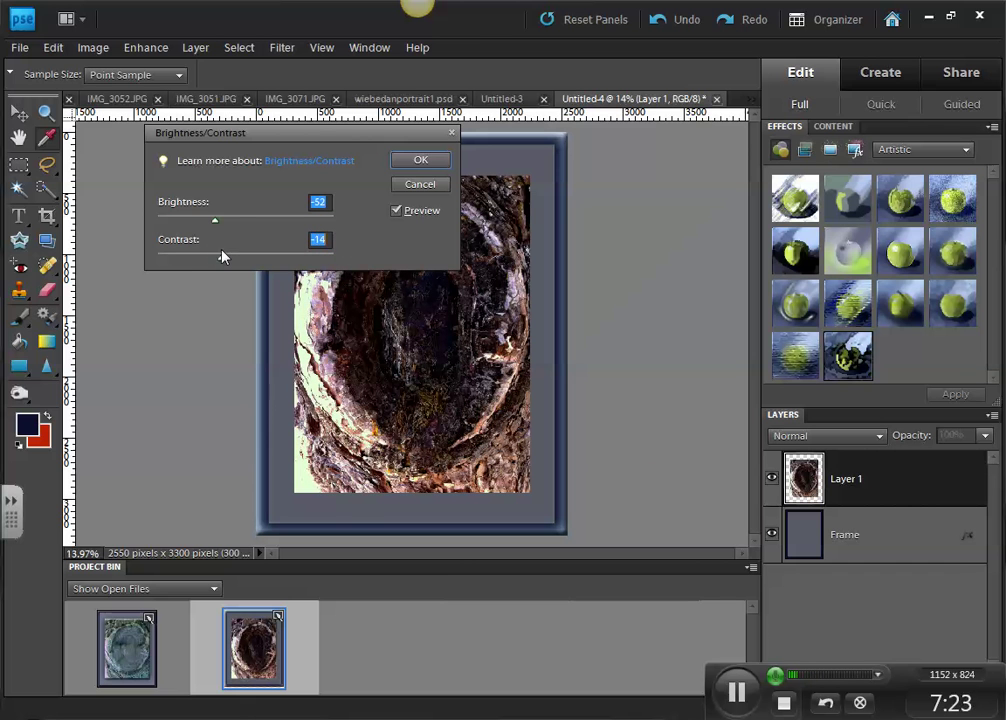
{"action": "left_click", "coordinate": [421, 161]}
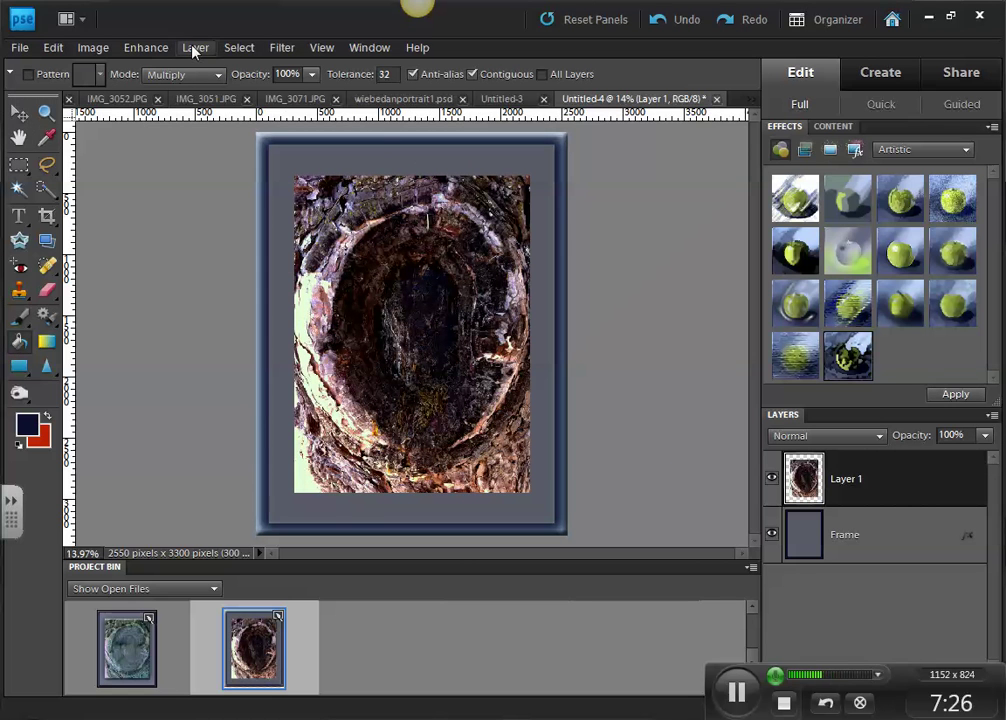
{"action": "left_click", "coordinate": [195, 48]}
{"action": "mouse_move", "coordinate": [146, 47]}
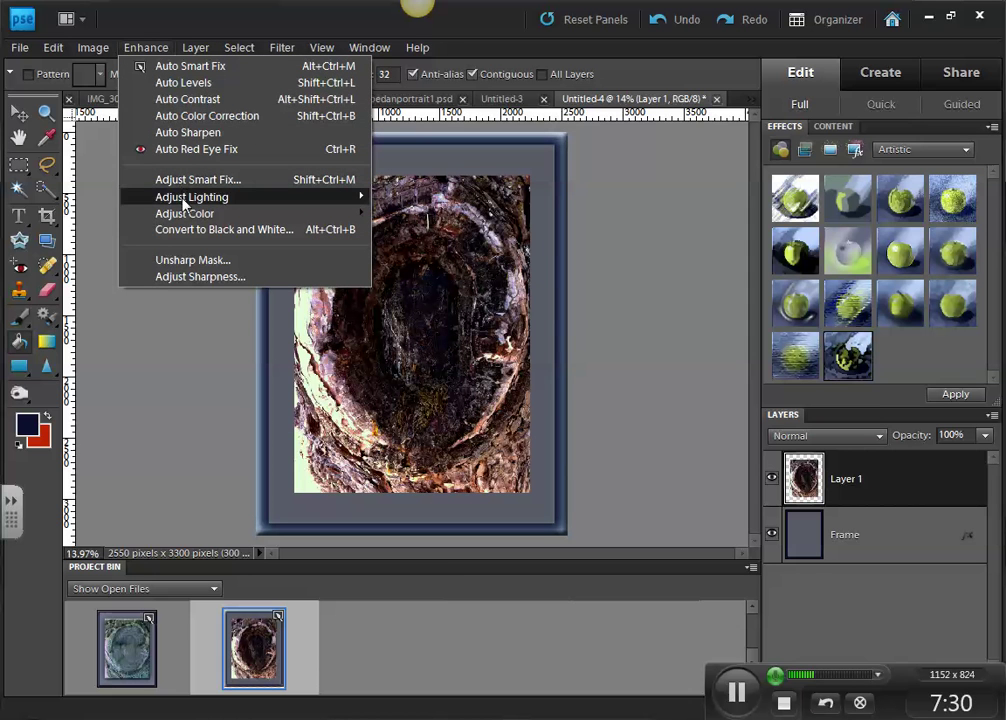
- Apply Shadows/Highlights: Lighten Shadows 51%, Darken Highlights 75%, Midtone Contrast +13%
{"action": "mouse_move", "coordinate": [180, 197]}
{"action": "left_click", "coordinate": [447, 197]}
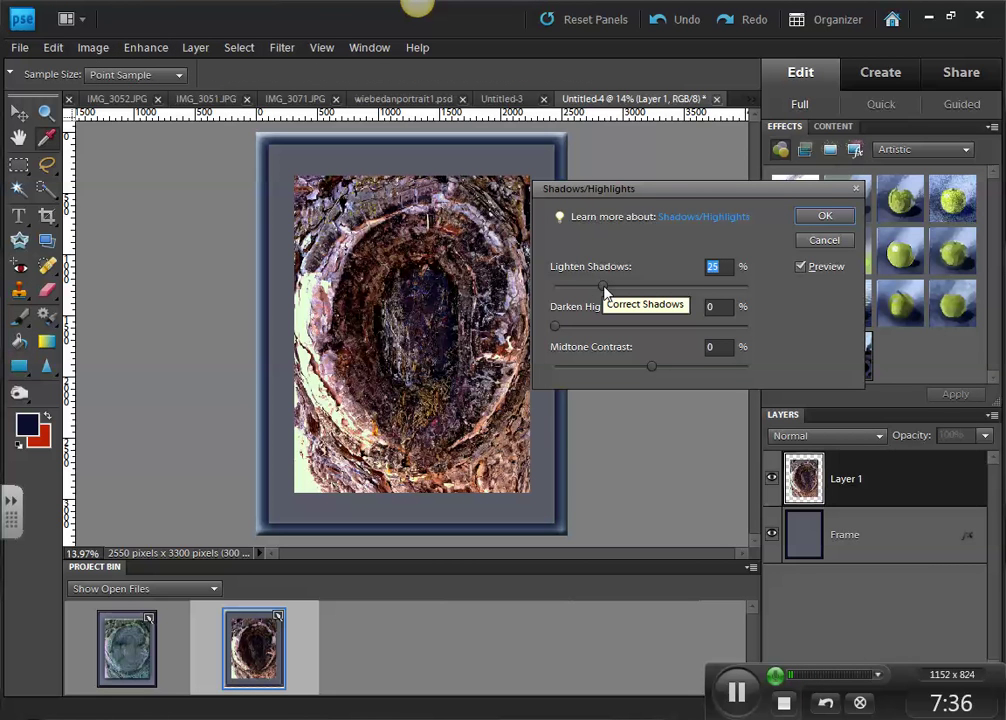
{"action": "mouse_move", "coordinate": [605, 290]}
{"action": "left_mouse_down"}
{"action": "mouse_move", "coordinate": [738, 296]}
{"action": "mouse_move", "coordinate": [599, 294]}
{"action": "mouse_move", "coordinate": [609, 294]}
{"action": "left_mouse_up"}
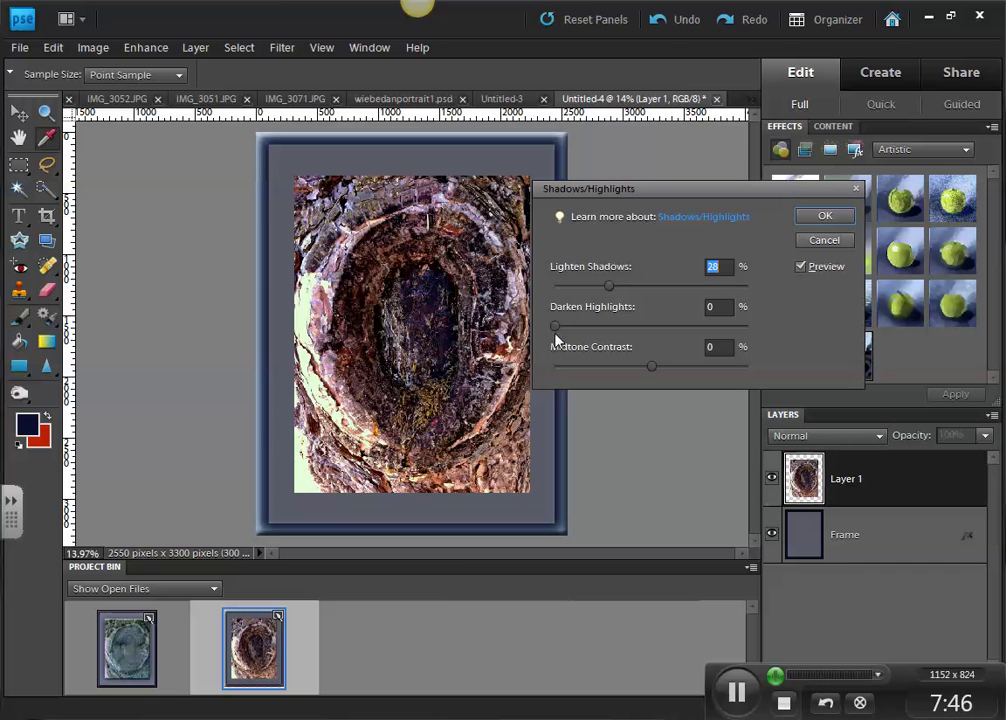
{"action": "left_click_drag", "start_coordinate": [557, 333], "coordinate": [714, 340]}
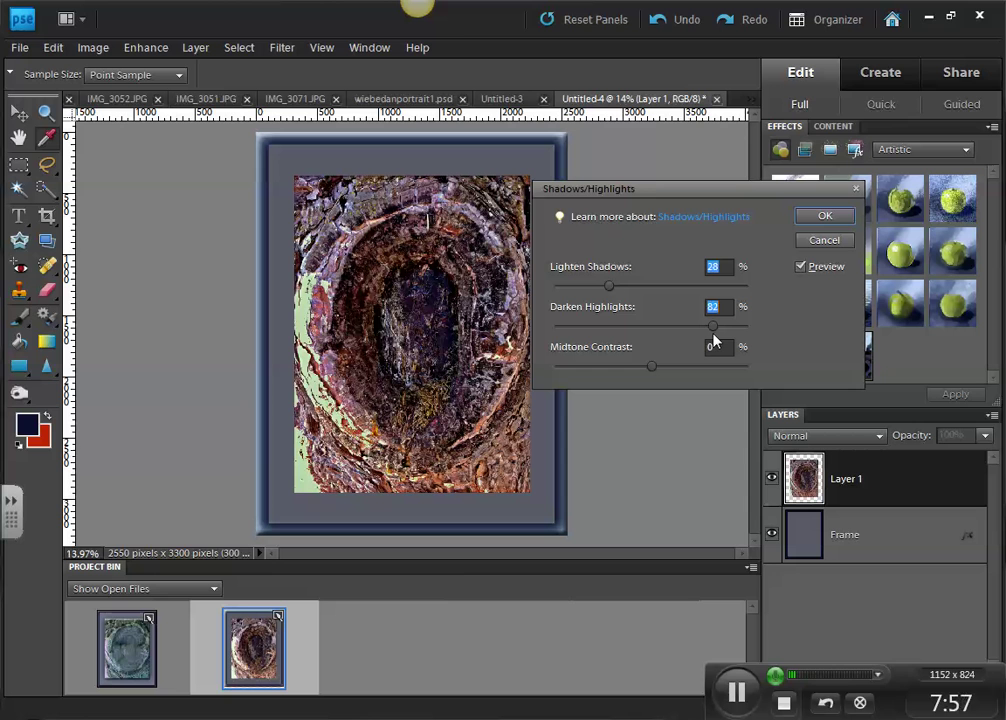
{"action": "left_click_drag", "start_coordinate": [713, 334], "coordinate": [705, 336]}
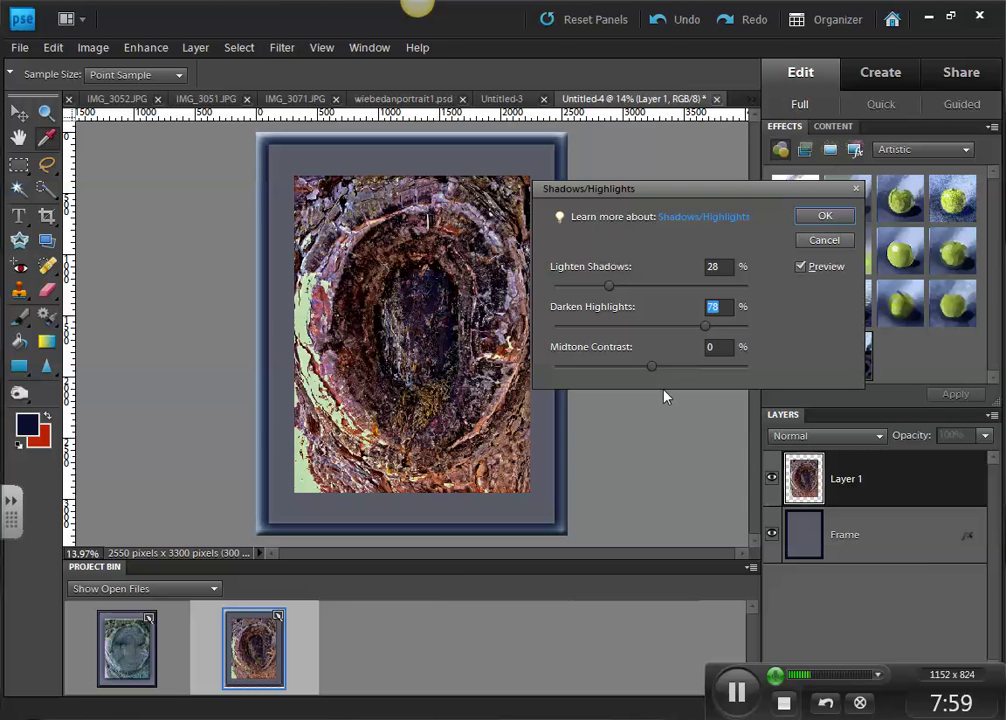
{"action": "mouse_move", "coordinate": [652, 367]}
{"action": "left_mouse_down"}
{"action": "mouse_move", "coordinate": [588, 372]}
{"action": "mouse_move", "coordinate": [663, 375]}
{"action": "left_mouse_up"}
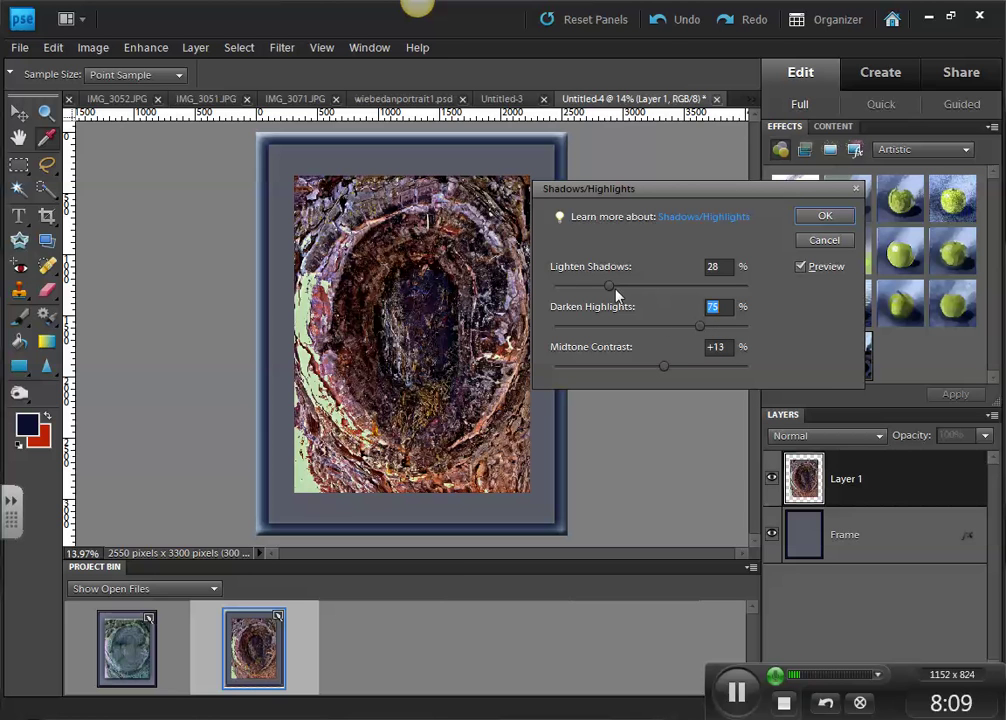
{"action": "left_click_drag", "start_coordinate": [610, 289], "coordinate": [653, 290]}
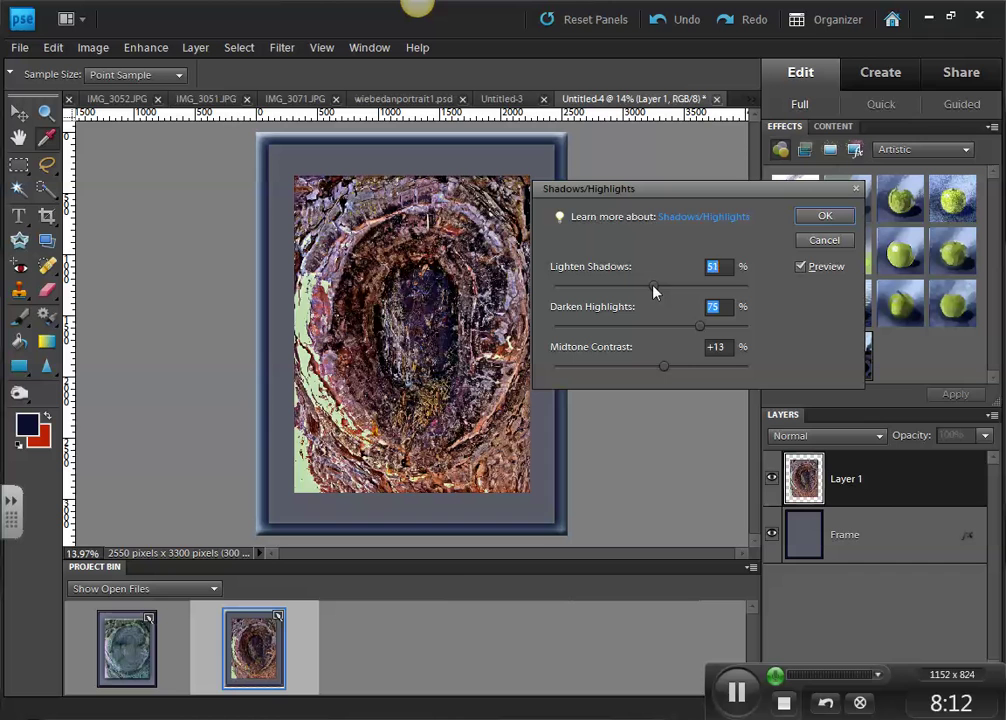
{"action": "left_click", "coordinate": [816, 220]}
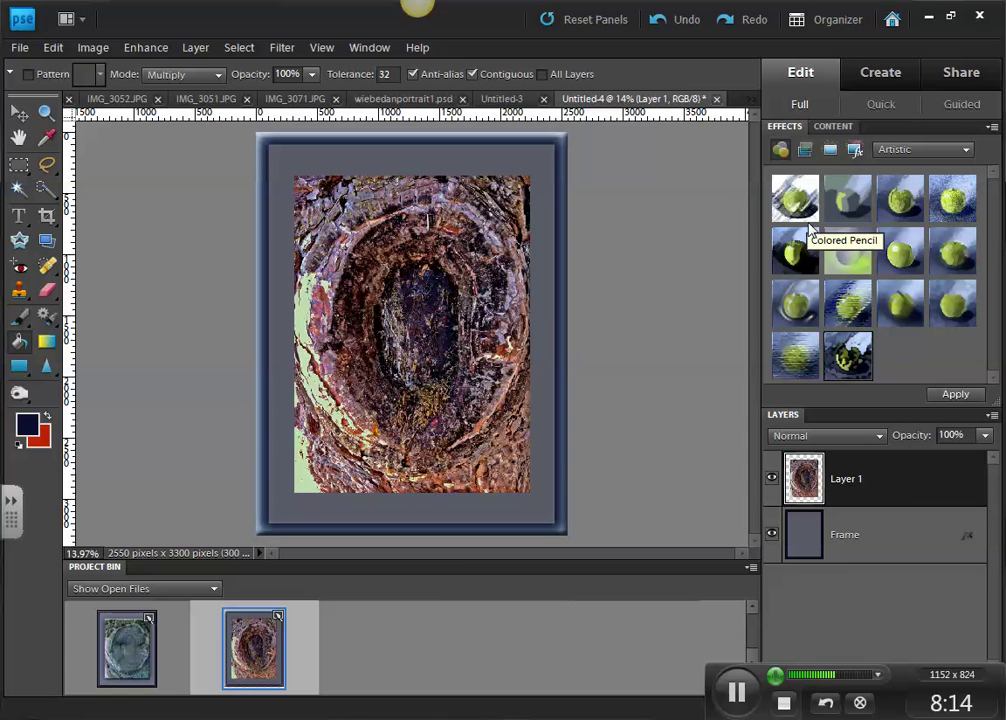
{"action": "left_click", "coordinate": [93, 48]}
{"action": "mouse_move", "coordinate": [145, 48]}
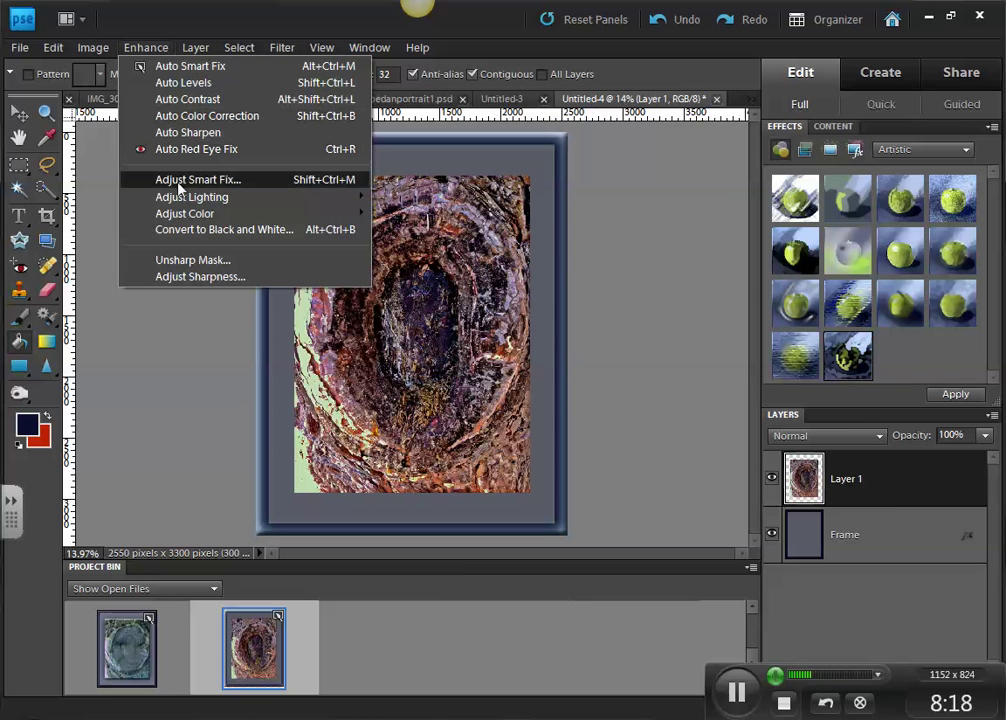
{"action": "mouse_move", "coordinate": [190, 214]}
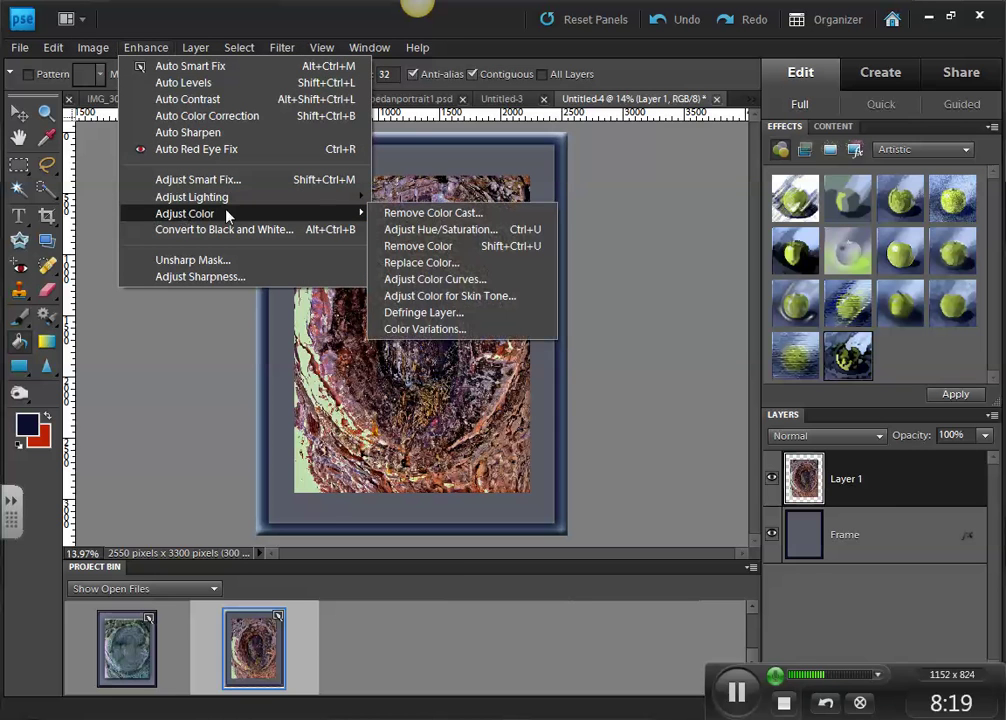
{"action": "left_click", "coordinate": [428, 250]}
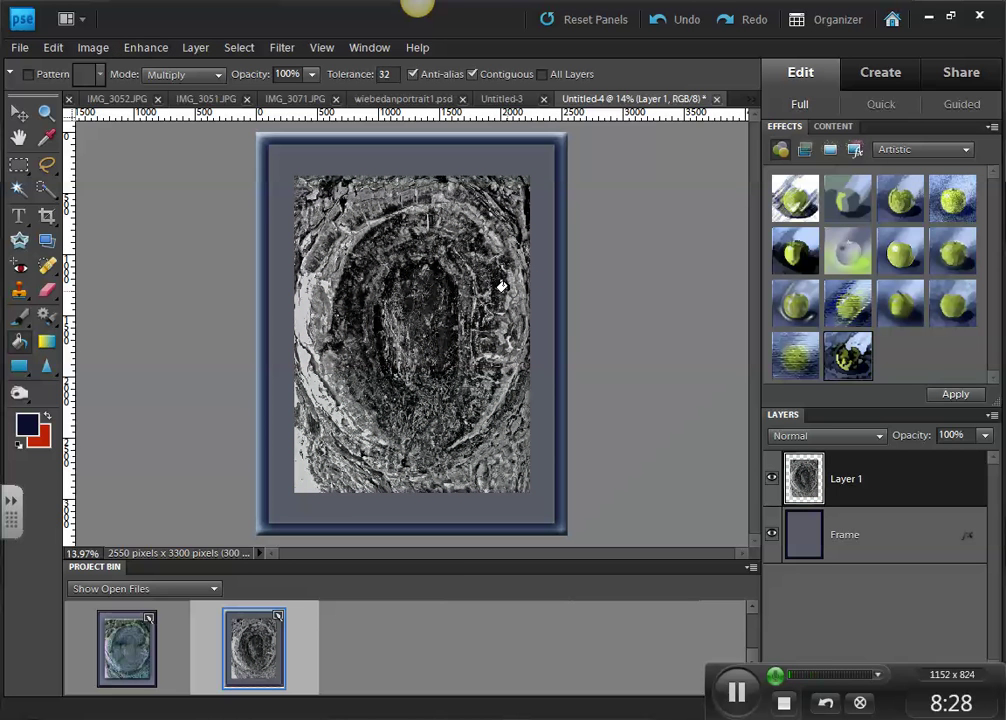
{"action": "left_click", "coordinate": [145, 50]}
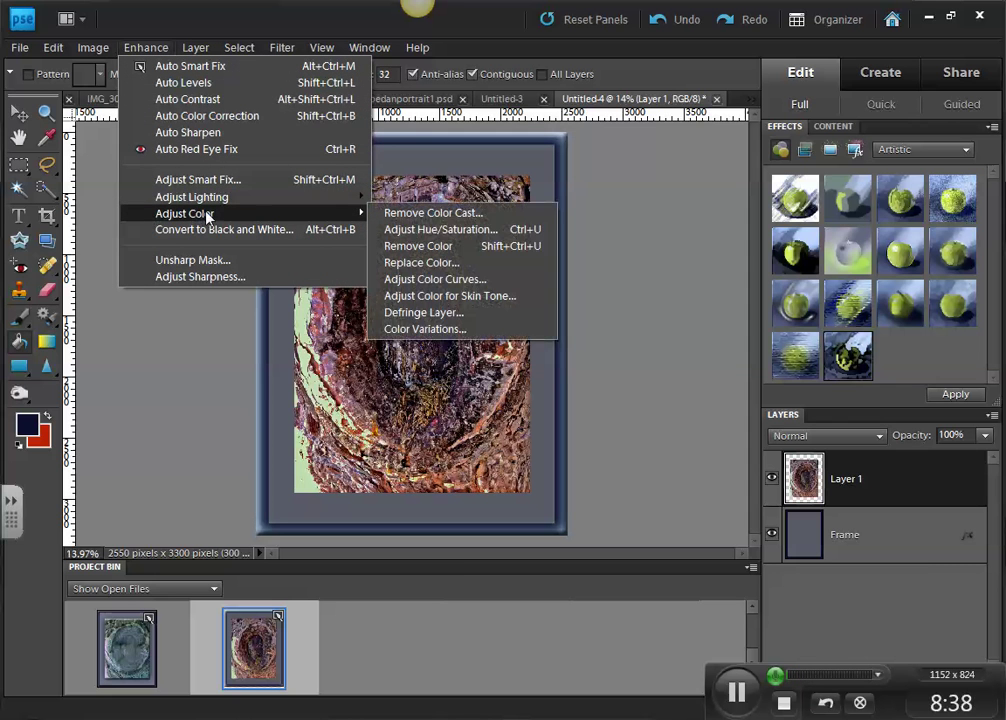
- Apply Hue/Saturation with hue +143, saturation −51 and lightness −22 for a teal cast
{"action": "left_click", "coordinate": [443, 230]}
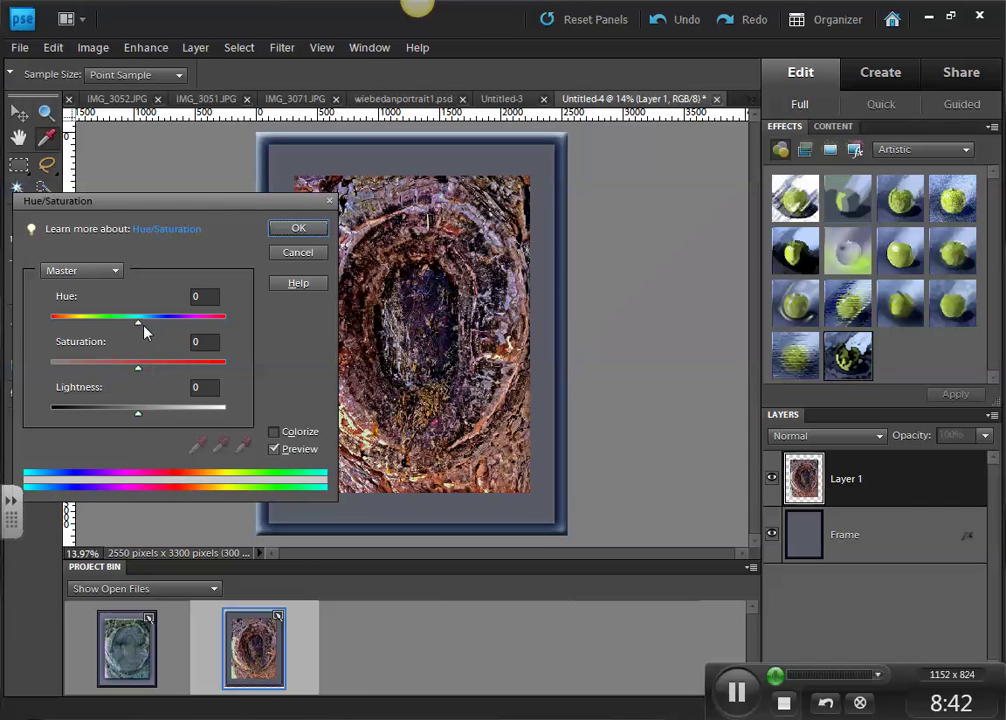
{"action": "left_click_drag", "start_coordinate": [137, 366], "coordinate": [52, 375]}
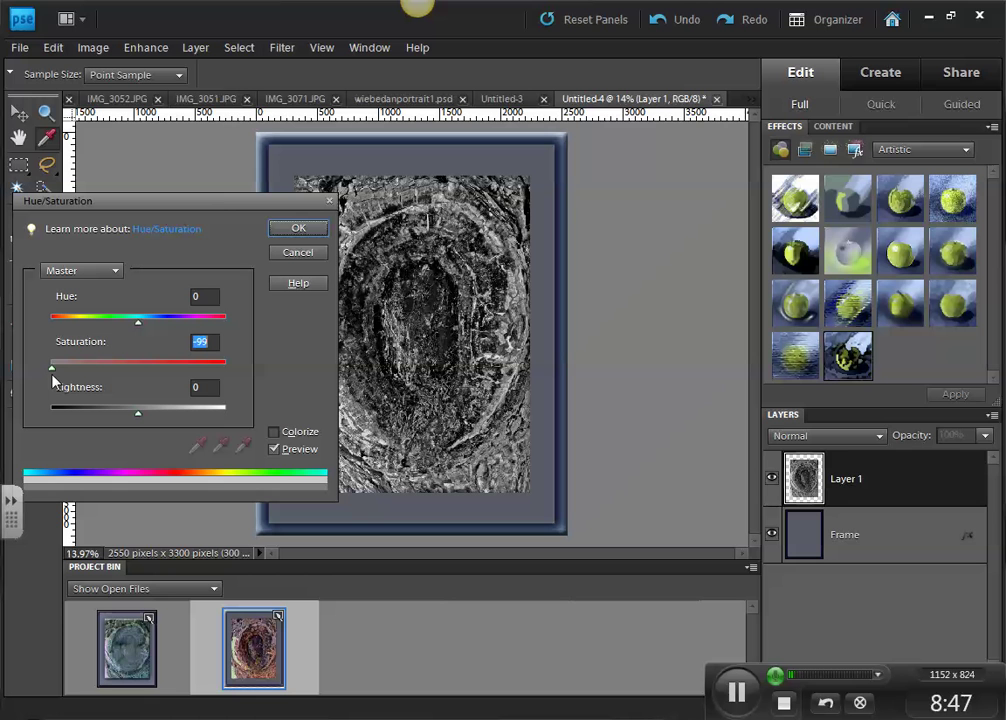
{"action": "left_click_drag", "start_coordinate": [53, 379], "coordinate": [99, 372]}
{"action": "left_click_drag", "start_coordinate": [139, 413], "coordinate": [119, 417]}
{"action": "mouse_move", "coordinate": [100, 374]}
{"action": "left_mouse_down"}
{"action": "mouse_move", "coordinate": [112, 372]}
{"action": "mouse_move", "coordinate": [94, 375]}
{"action": "left_mouse_up"}
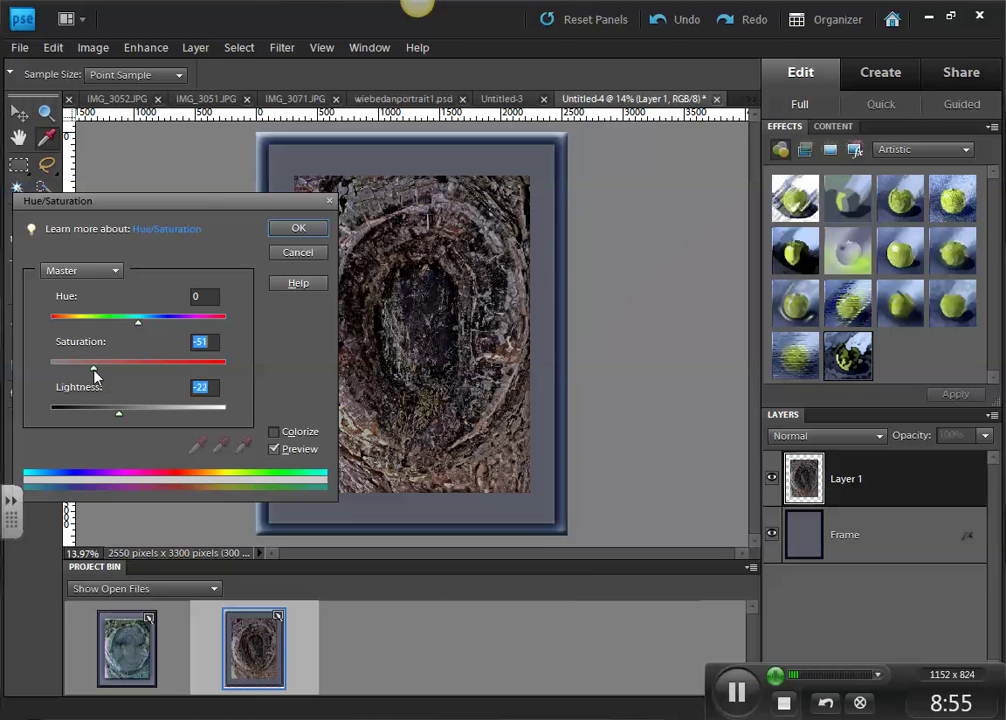
{"action": "left_click_drag", "start_coordinate": [138, 319], "coordinate": [214, 334]}
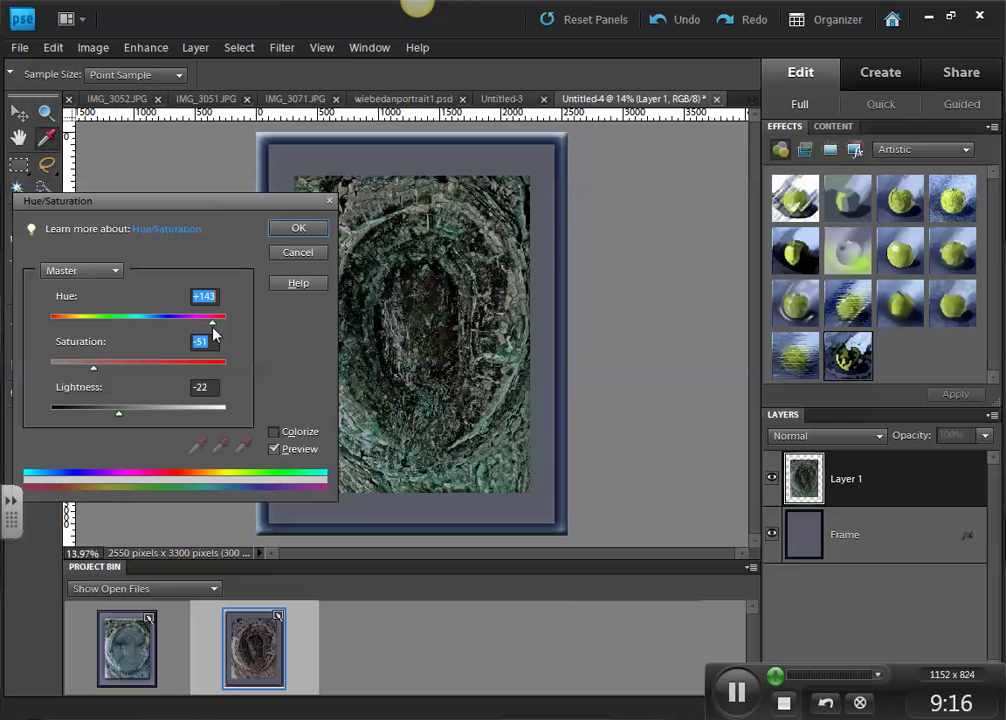
{"action": "left_click", "coordinate": [298, 228]}
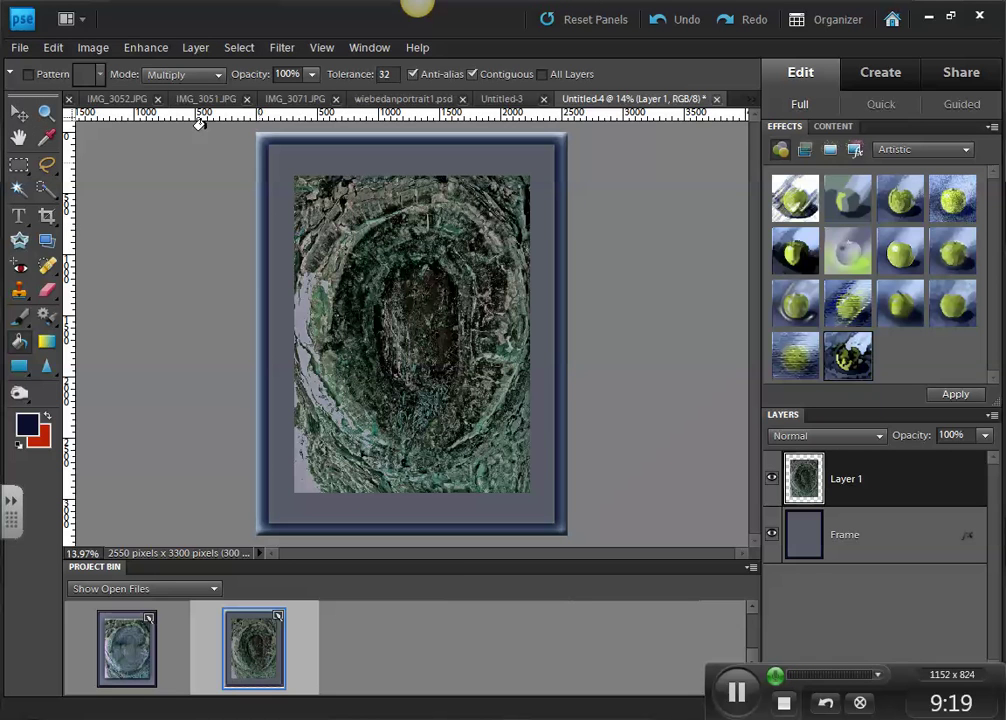
- Bring up the face photo IMG_3051.JPG from the Project Bin
{"action": "left_click", "coordinate": [137, 48]}
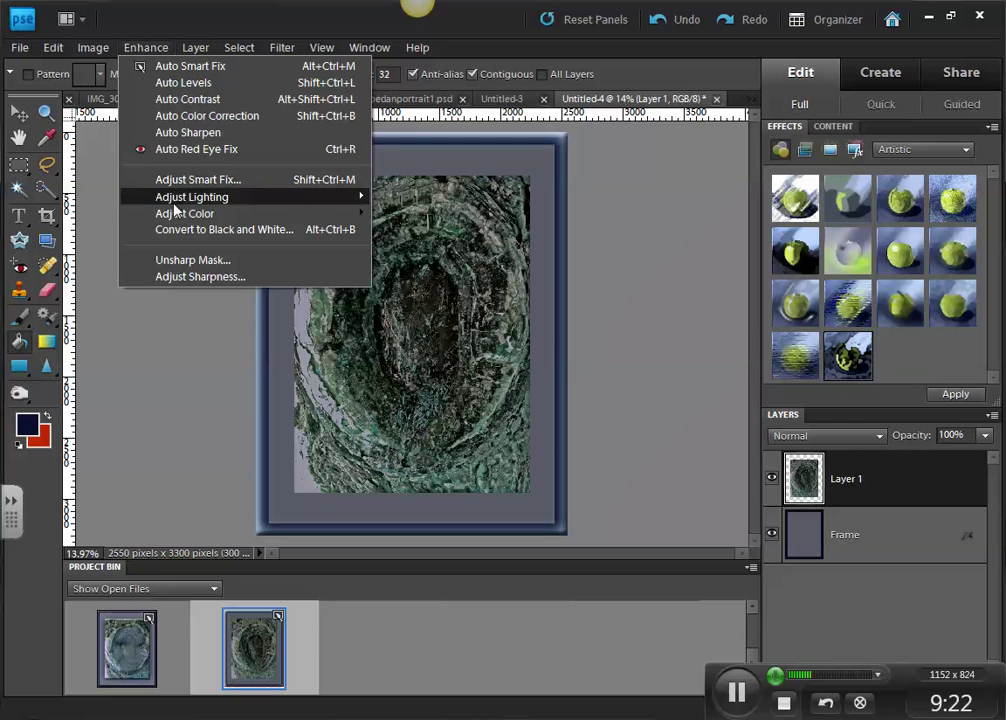
{"action": "mouse_move", "coordinate": [184, 202]}
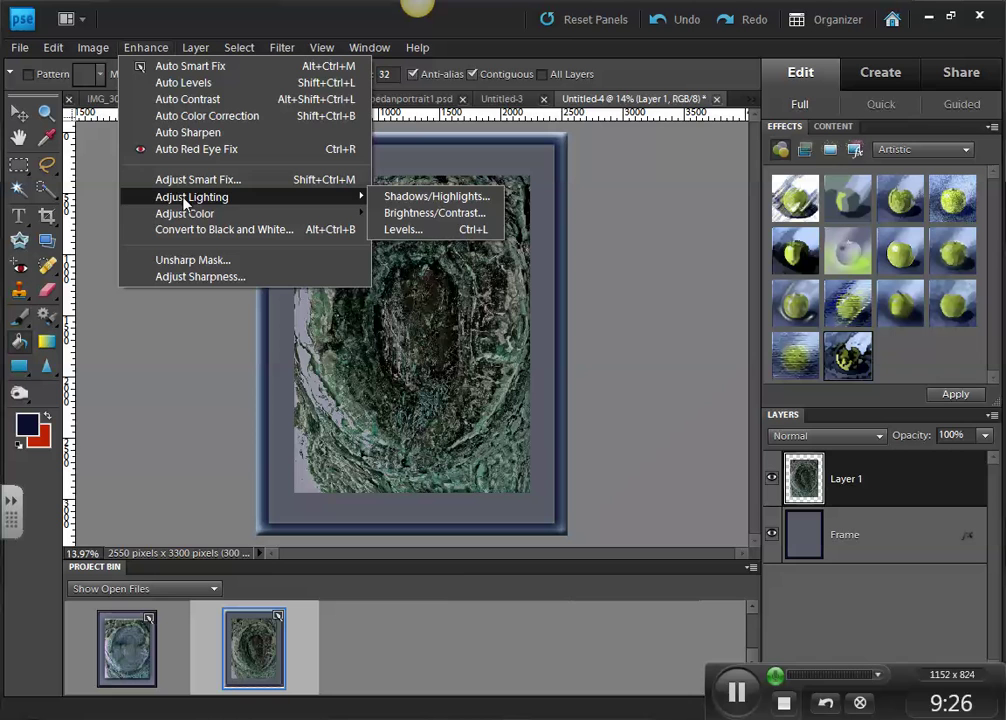
{"action": "left_click", "coordinate": [681, 464]}
{"action": "scroll", "coordinate": [755, 633], "scroll_direction": "up", "scroll_amount": 1}
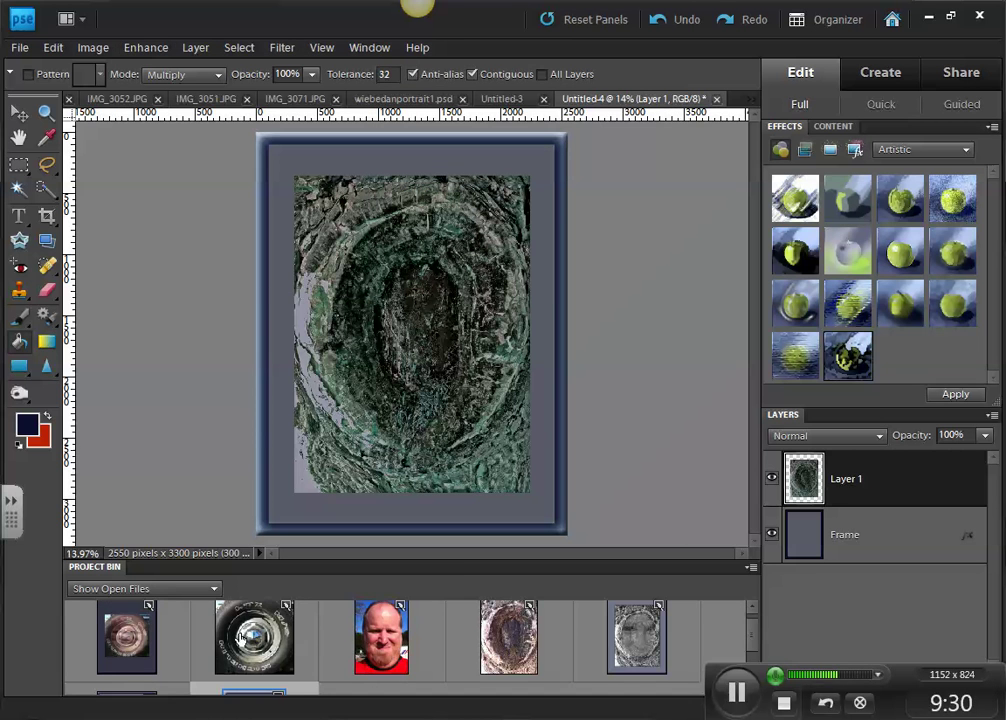
{"action": "left_click", "coordinate": [390, 632]}
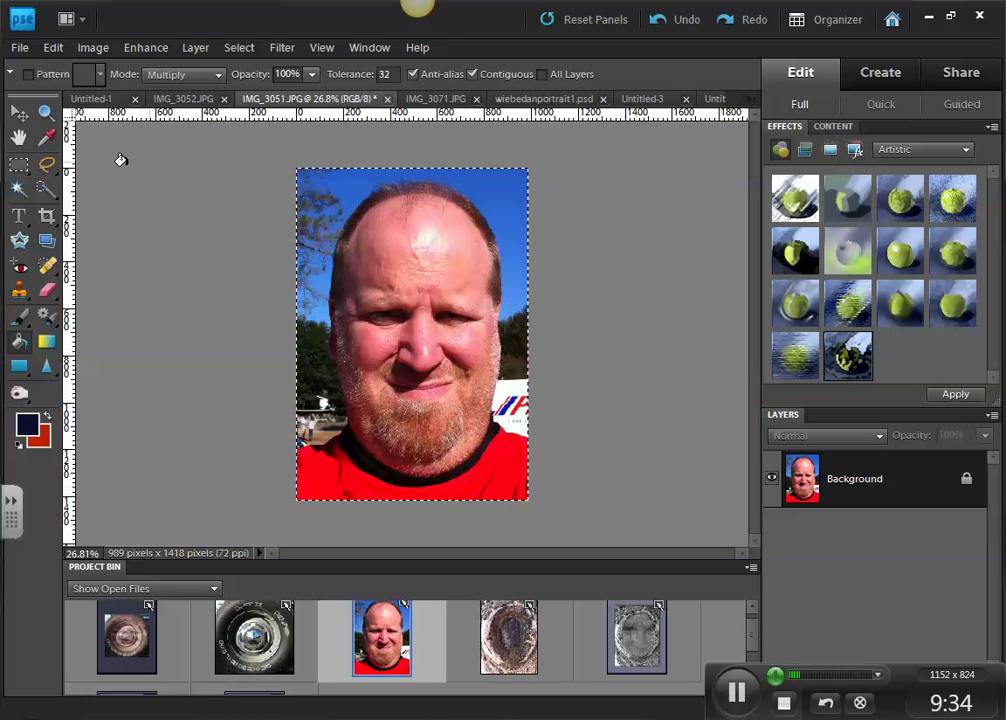
- Draw a 100 px feathered elliptical selection around the head
{"action": "left_click", "coordinate": [17, 165]}
{"action": "right_click", "coordinate": [14, 166]}
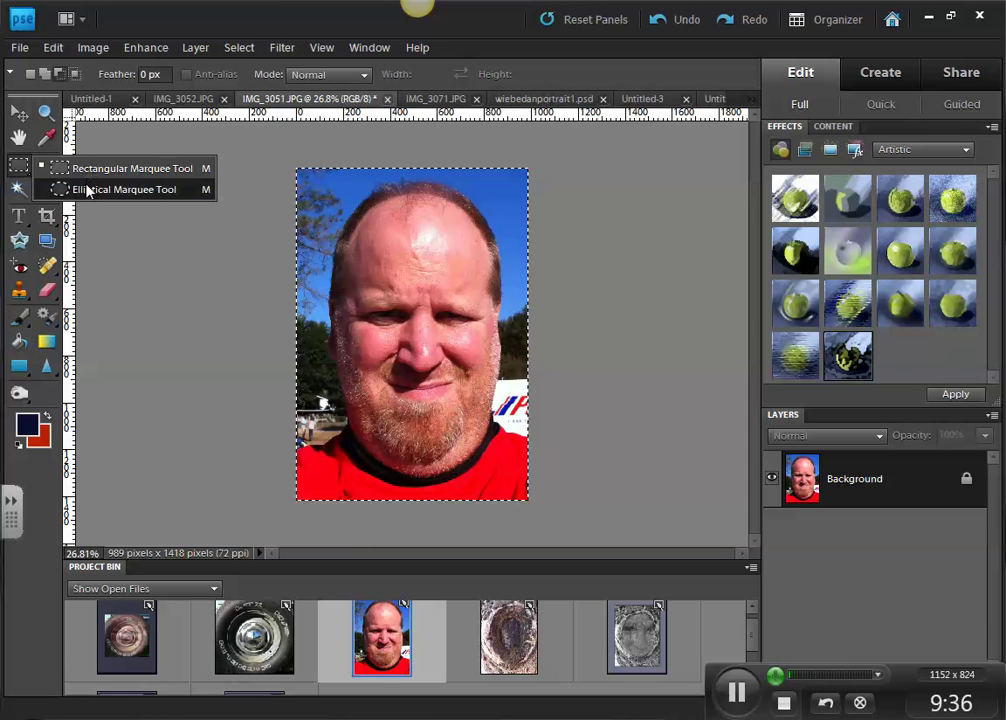
{"action": "left_click", "coordinate": [98, 190]}
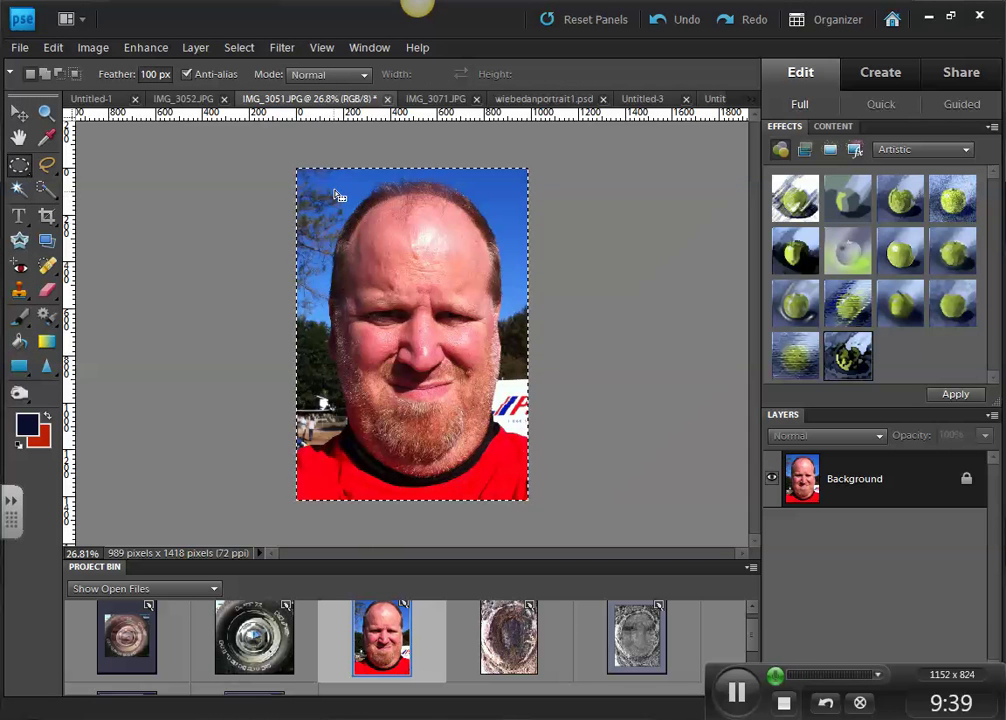
{"action": "left_click", "coordinate": [338, 189]}
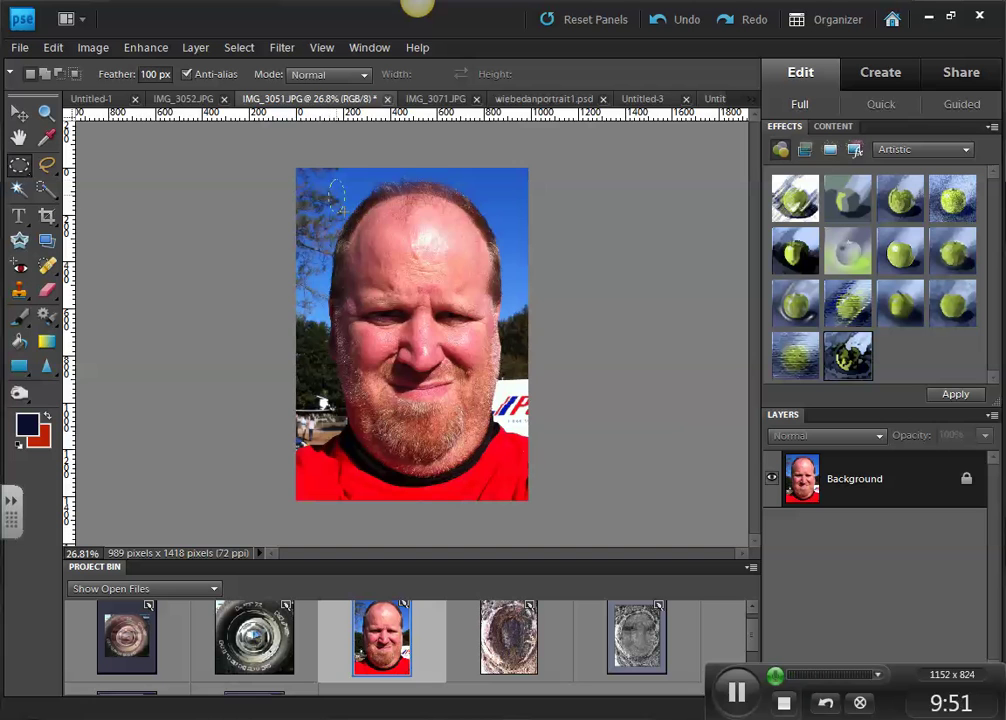
{"action": "left_click_drag", "start_coordinate": [330, 180], "coordinate": [378, 250]}
{"action": "left_click_drag", "start_coordinate": [490, 430], "coordinate": [497, 478]}
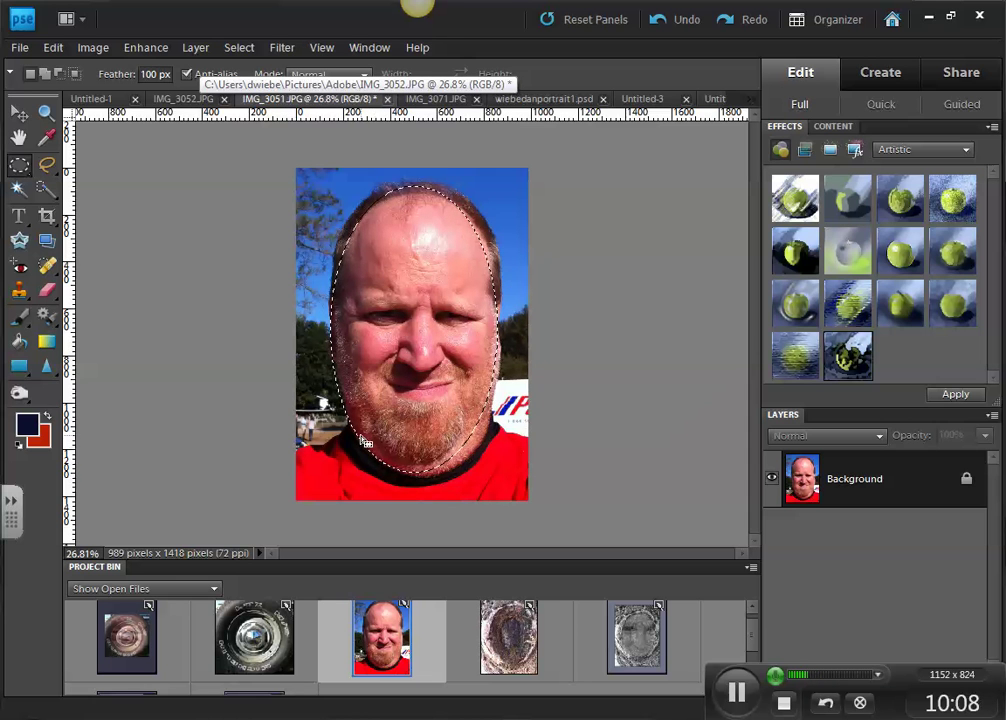
- Scale the face oval selection to about 109.7% width and 109.1% height
{"action": "left_click", "coordinate": [237, 48]}
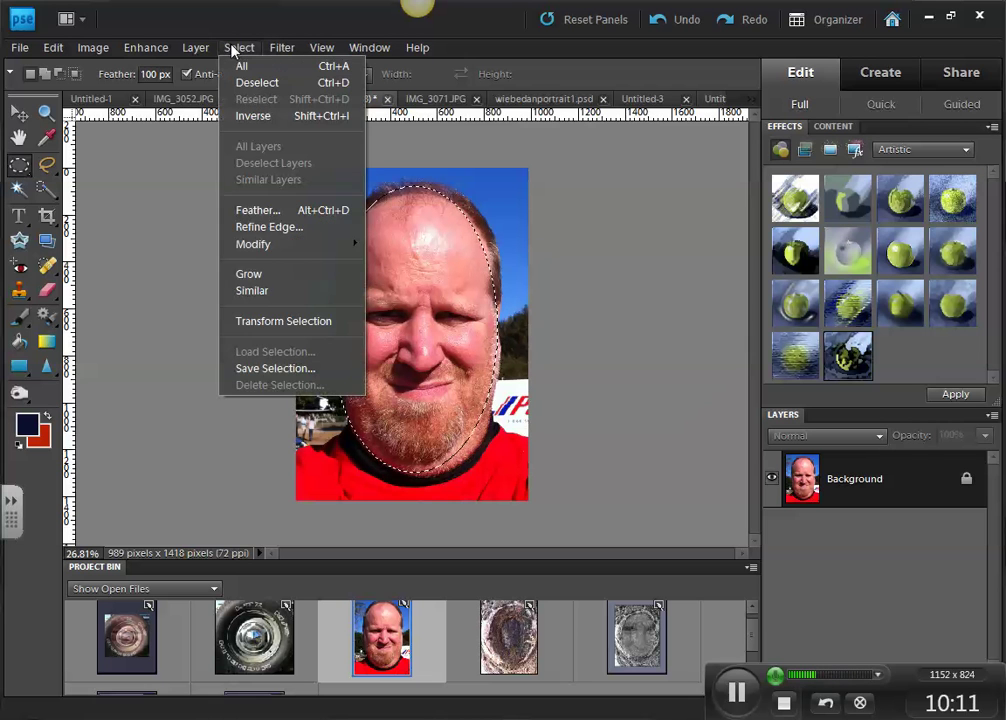
{"action": "left_click", "coordinate": [290, 321]}
{"action": "left_click_drag", "start_coordinate": [270, 328], "coordinate": [259, 328]}
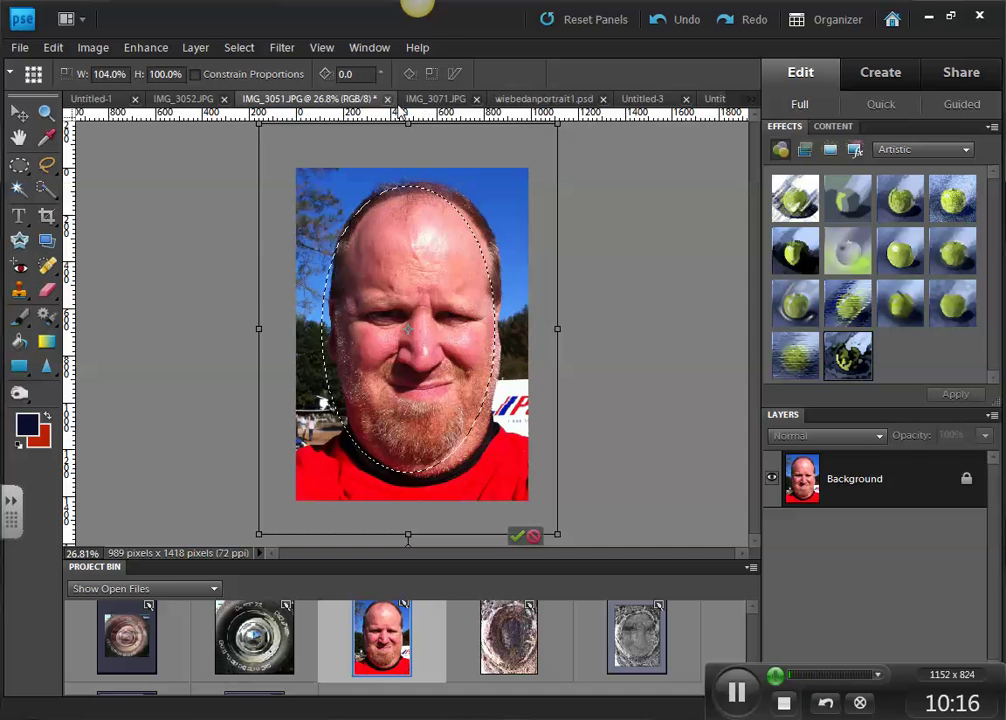
{"action": "left_click_drag", "start_coordinate": [408, 123], "coordinate": [409, 100]}
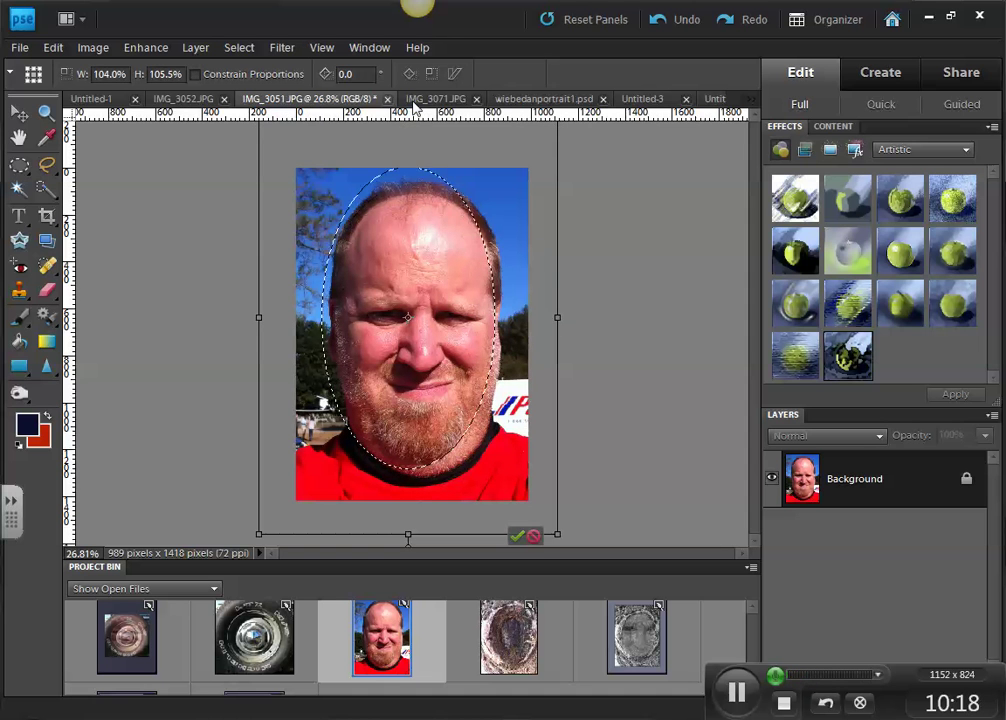
{"action": "left_click_drag", "start_coordinate": [559, 318], "coordinate": [575, 318]}
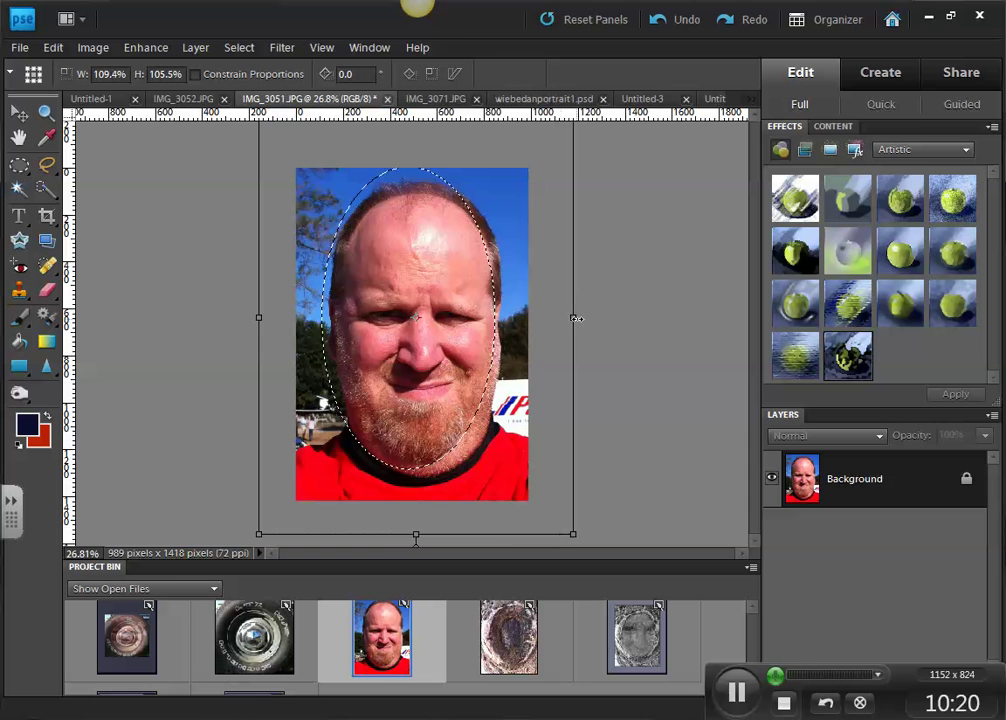
{"action": "left_click_drag", "start_coordinate": [417, 535], "coordinate": [418, 545]}
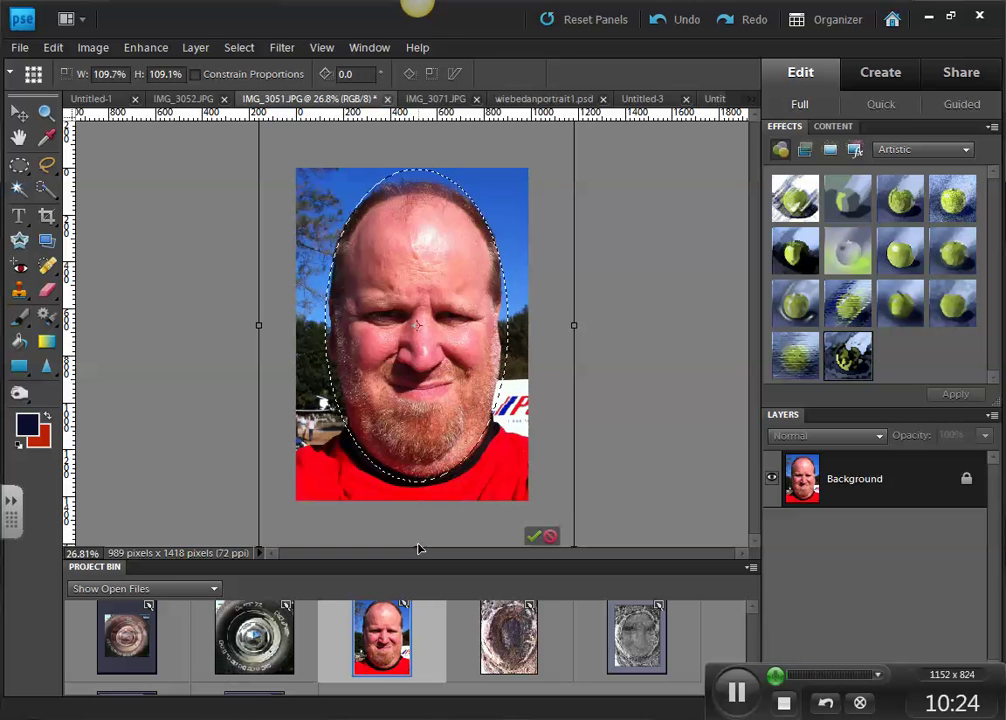
{"action": "left_click", "coordinate": [238, 48]}
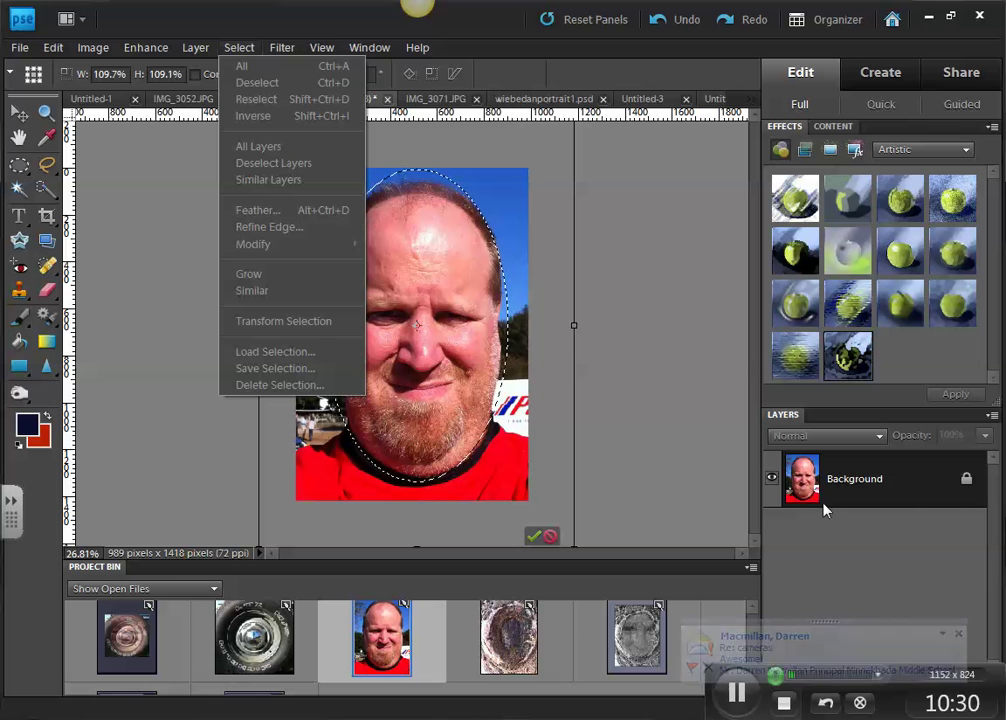
{"action": "left_click", "coordinate": [532, 537]}
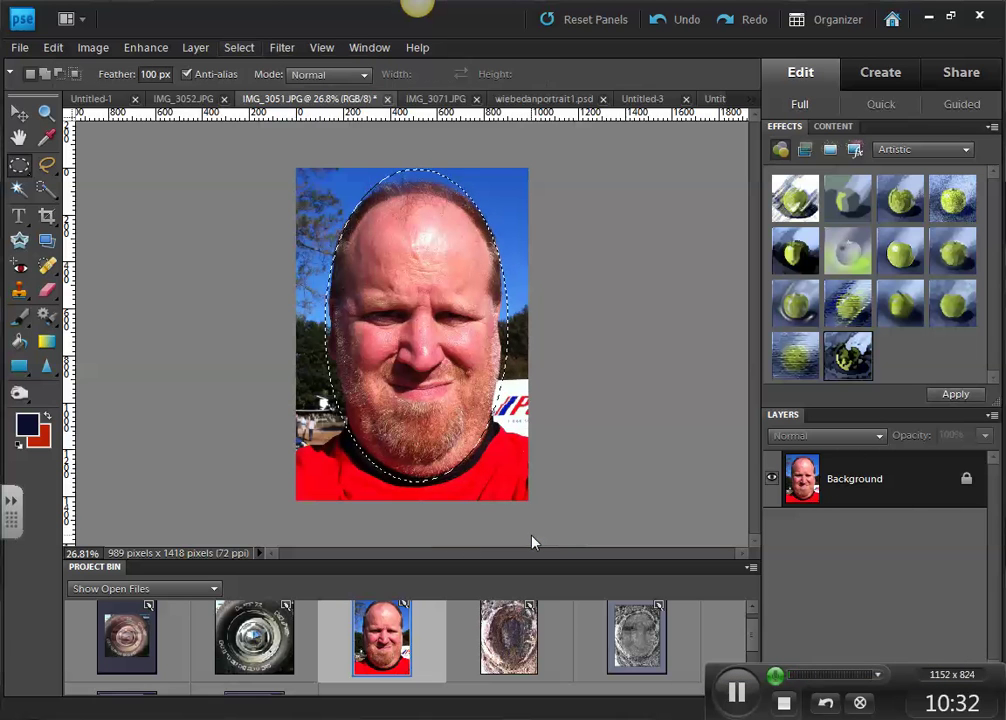
- Invert the oval selection and convert the Background into a layer named Face
{"action": "left_click", "coordinate": [239, 48]}
{"action": "left_click", "coordinate": [253, 116]}
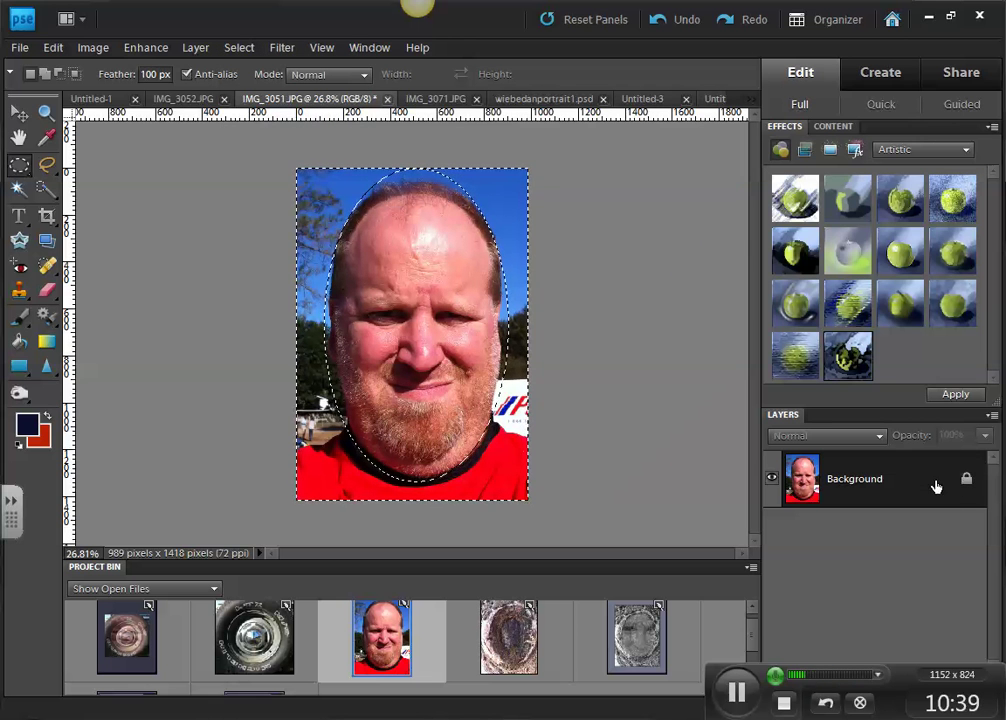
{"action": "double_click", "coordinate": [887, 485]}
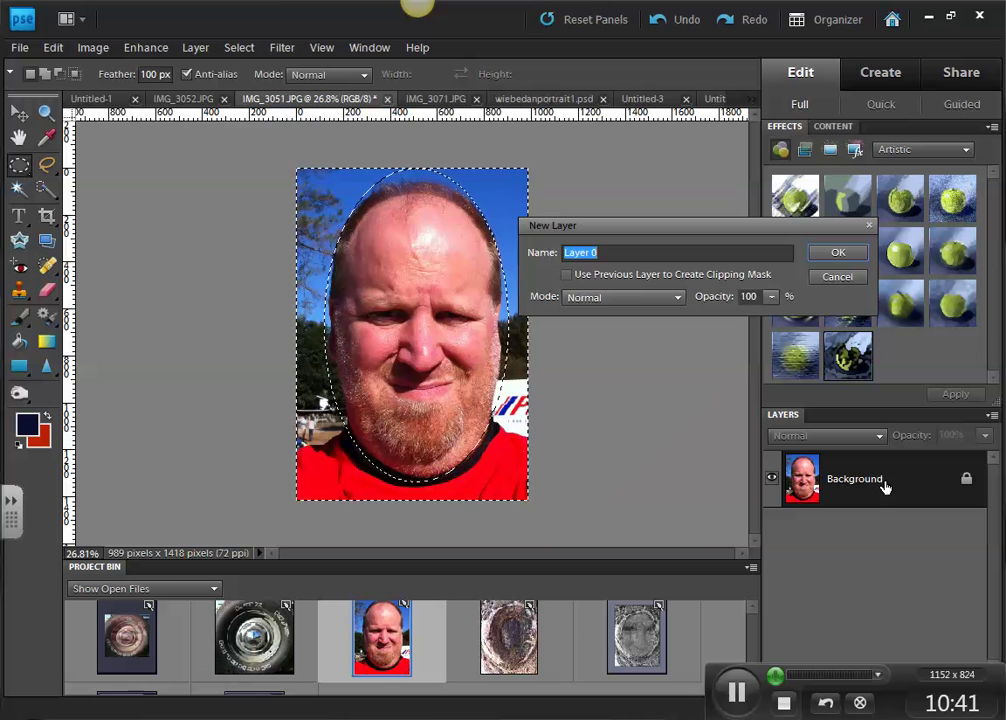
{"action": "type", "text": "Face"}
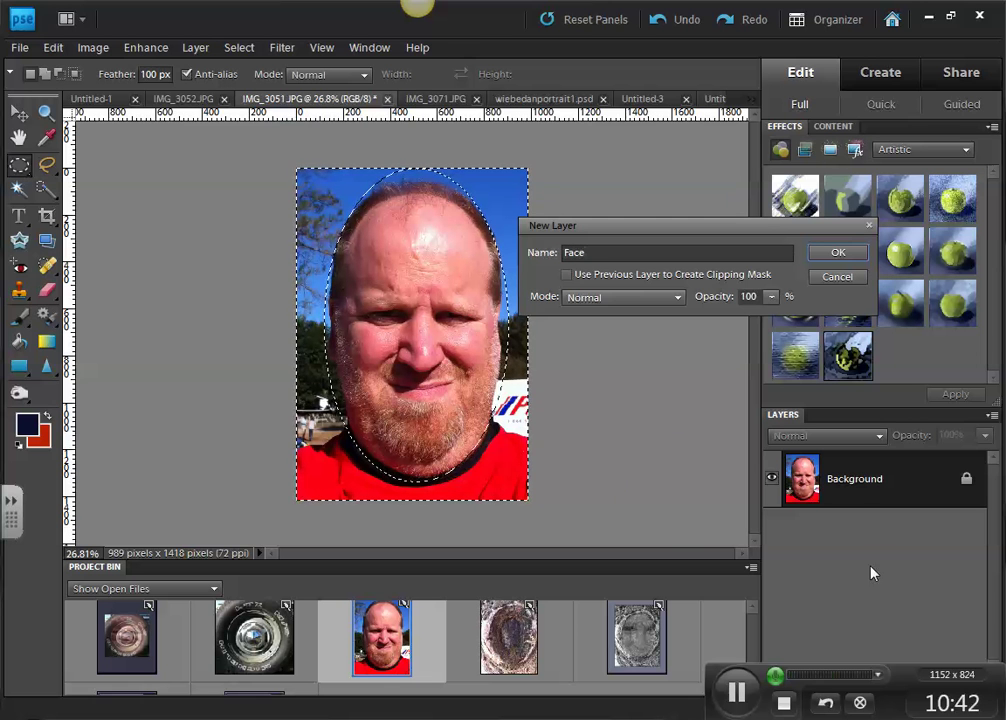
{"action": "left_click", "coordinate": [840, 253]}
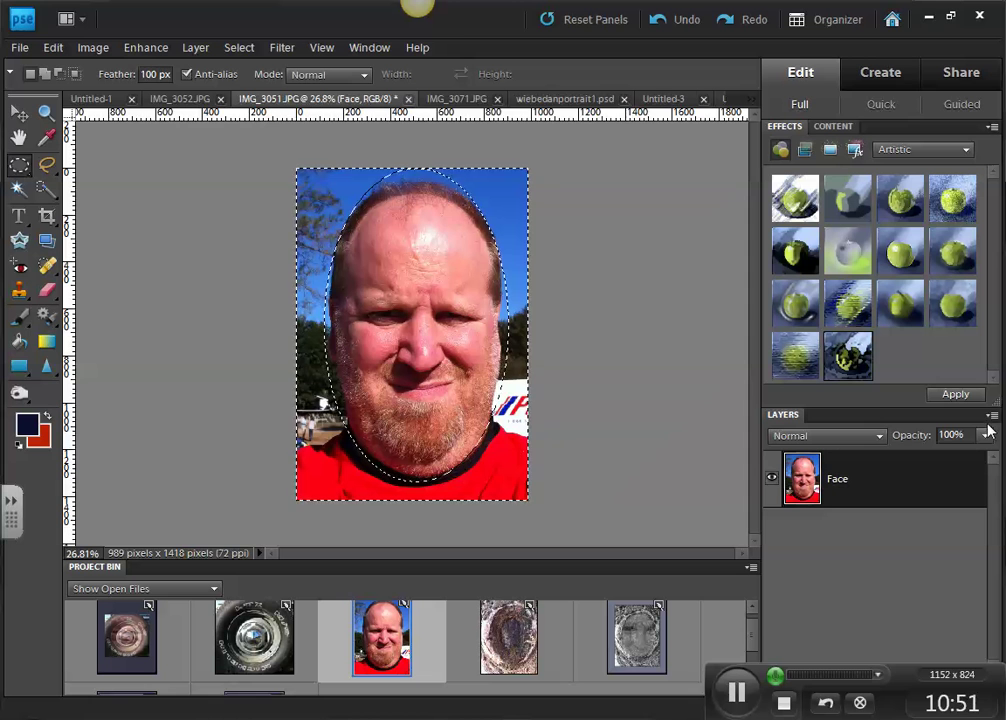
- Undo the stray changes, recreate the Face layer, and delete everything outside the oval
{"action": "key", "text": "ctrl+z"}
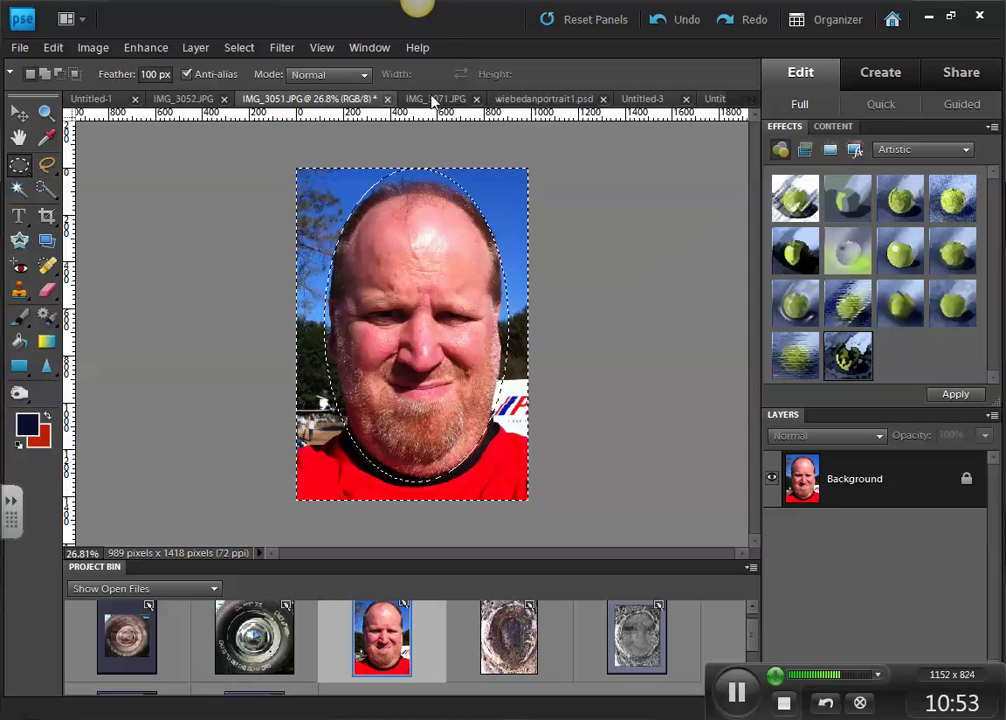
{"action": "key", "text": "ctrl+z"}
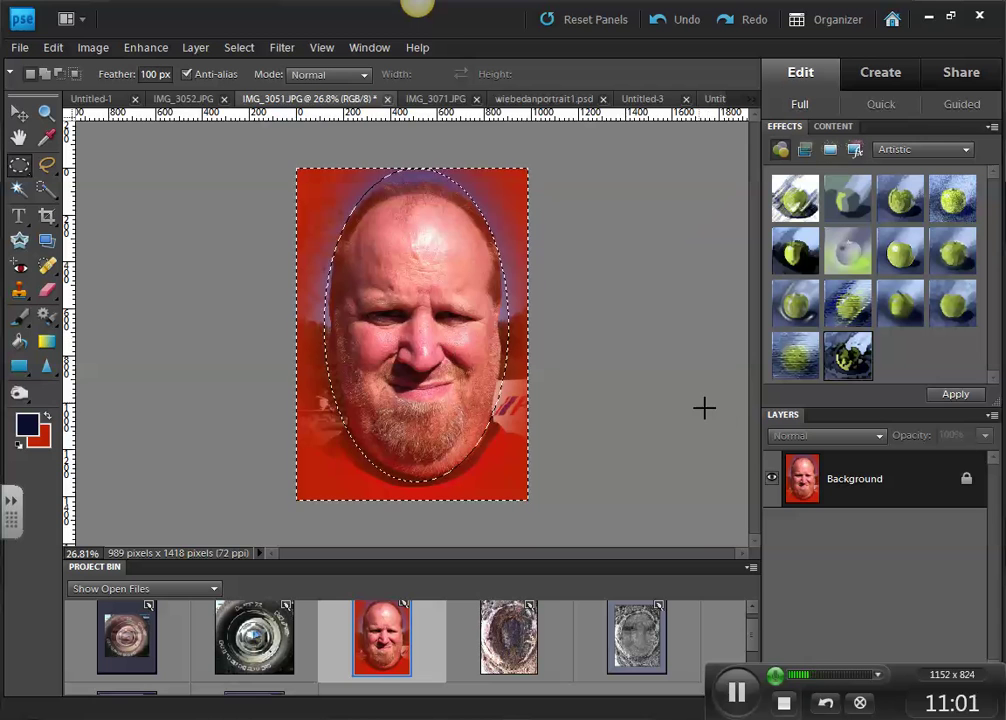
{"action": "key", "text": "ctrl+z"}
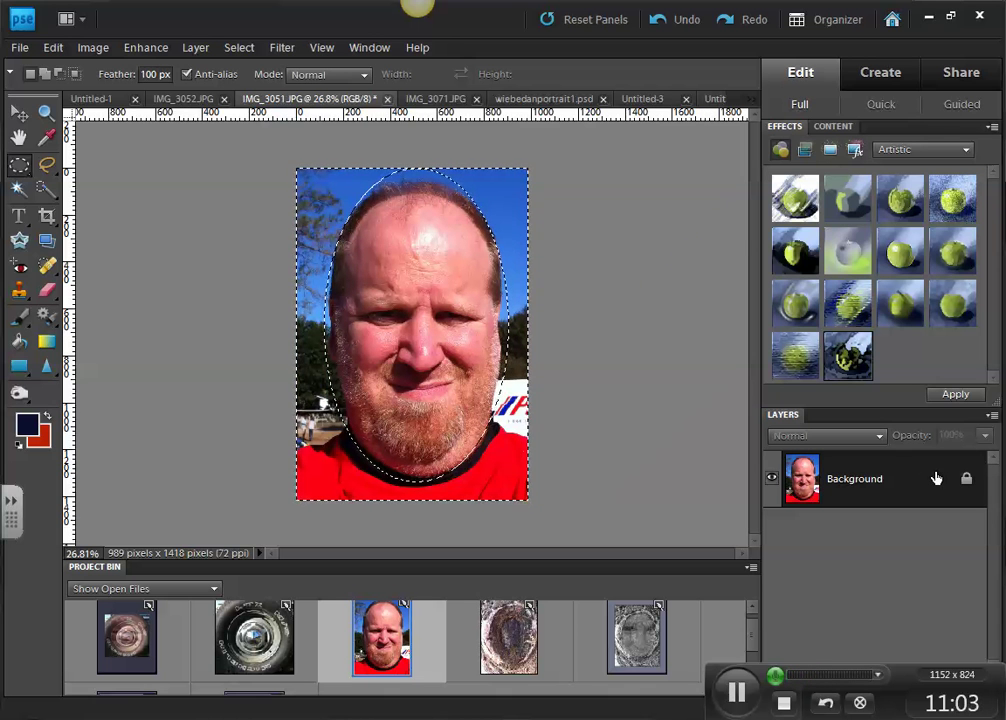
{"action": "key", "text": "ctrl+shift+n"}
{"action": "type", "text": "Face"}
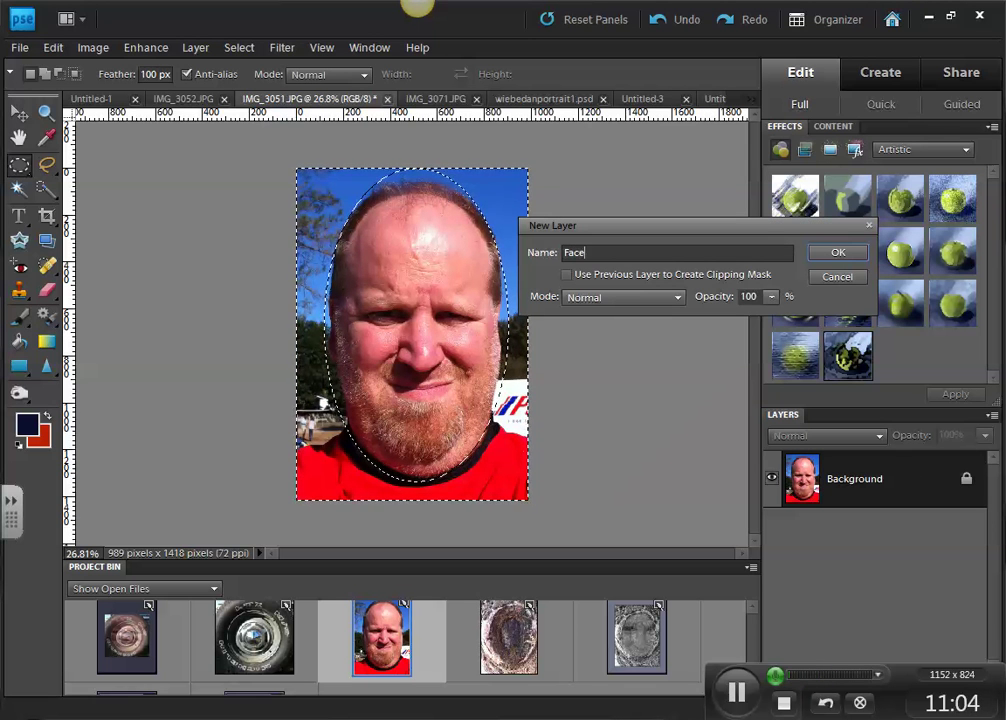
{"action": "left_click", "coordinate": [838, 254]}
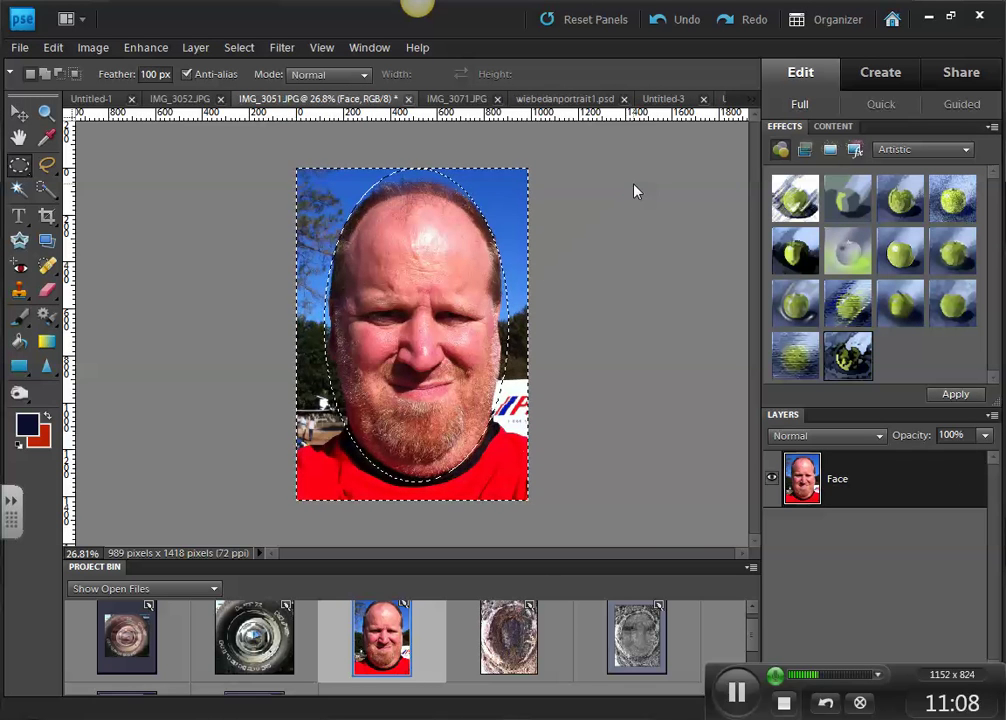
{"action": "key", "text": "Delete"}
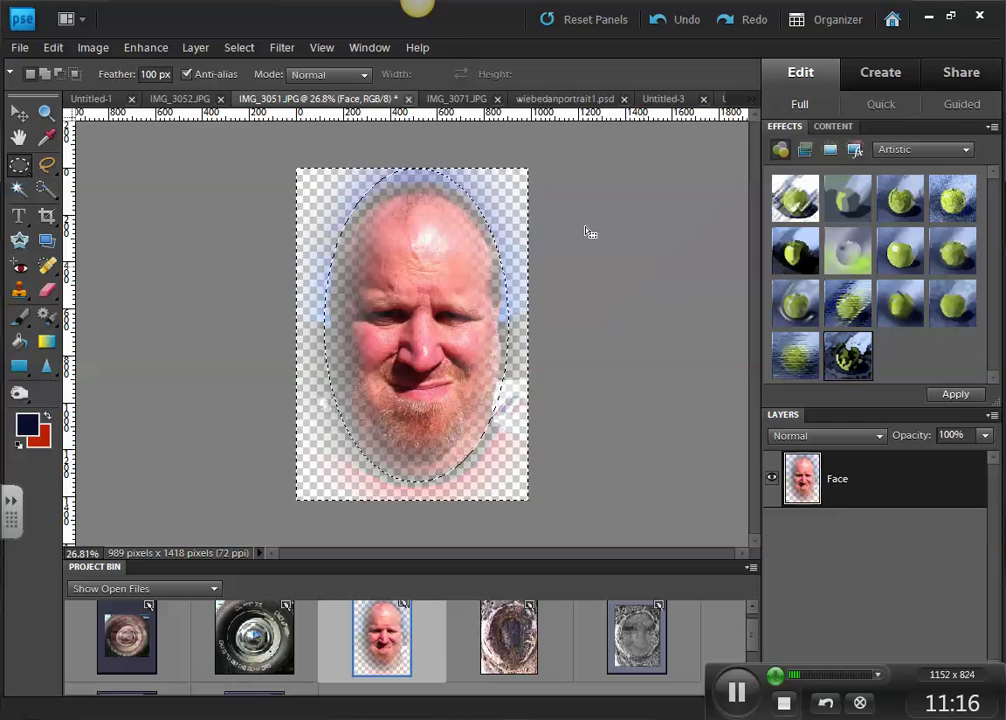
- Select all and copy the isolated face, then switch to the Untitled-4 bark document
{"action": "left_click", "coordinate": [238, 47]}
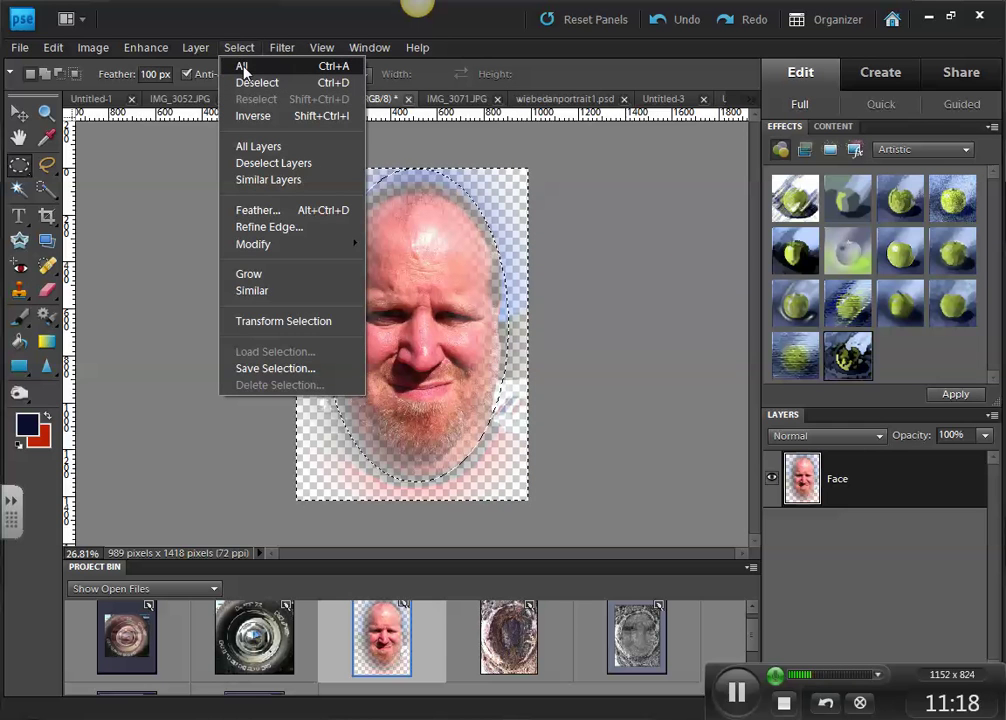
{"action": "left_click", "coordinate": [243, 66]}
{"action": "left_click", "coordinate": [50, 47]}
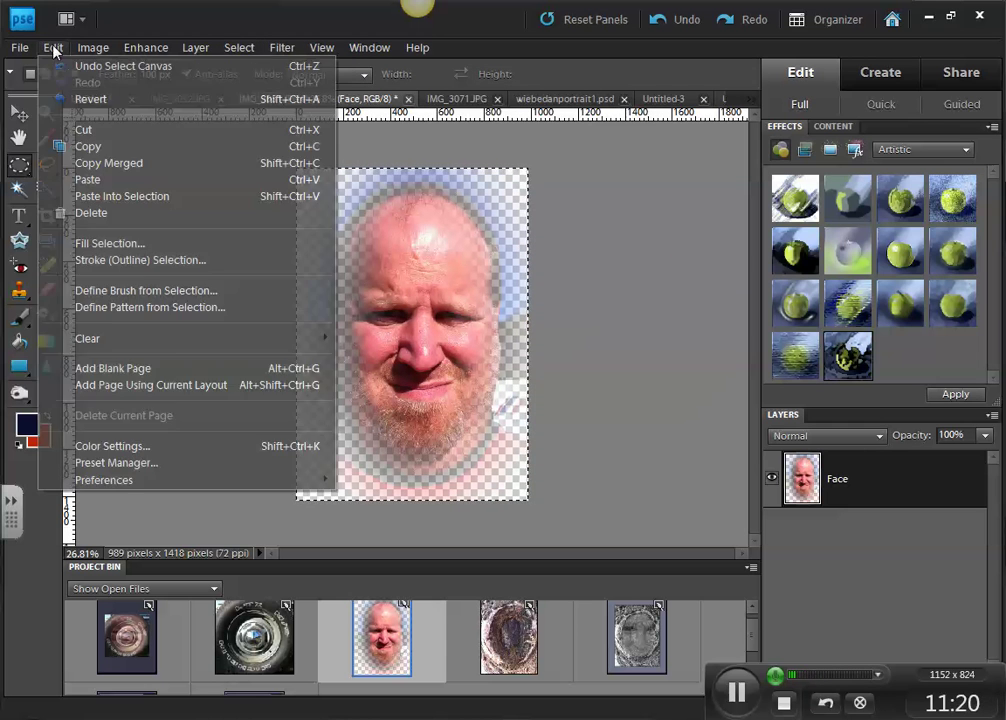
{"action": "left_click", "coordinate": [80, 146]}
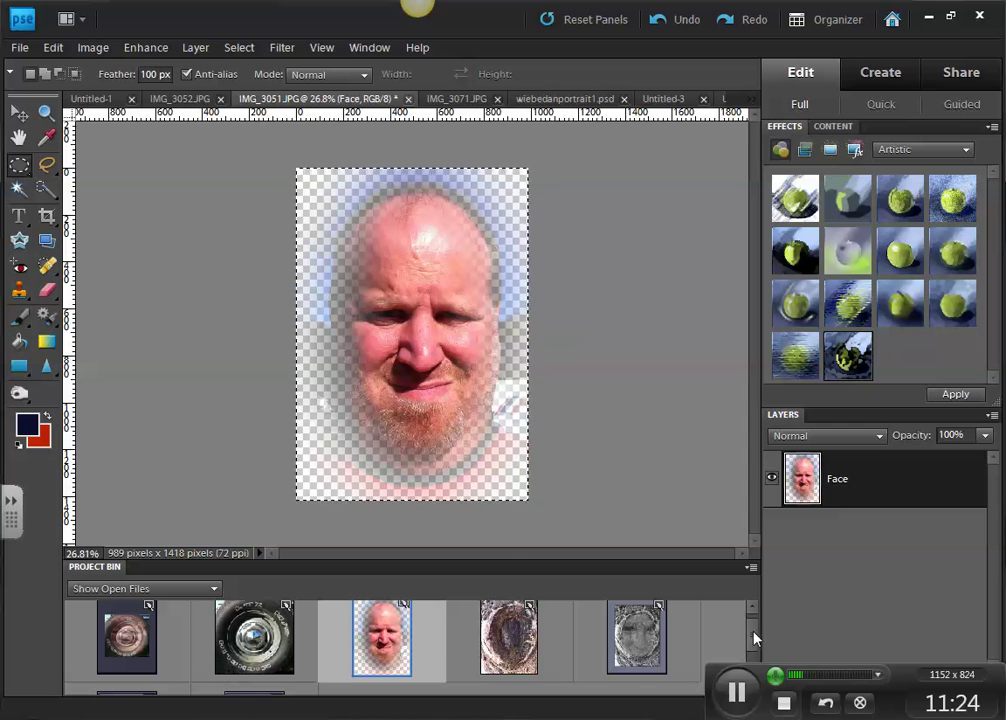
{"action": "left_click_drag", "start_coordinate": [752, 634], "coordinate": [758, 675]}
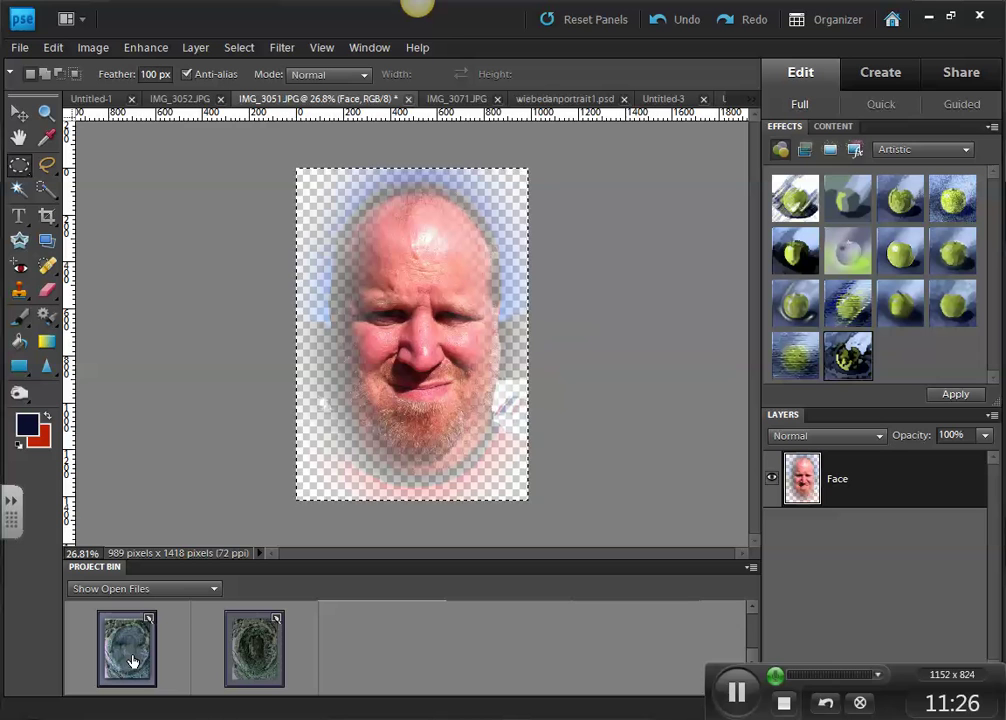
{"action": "left_click", "coordinate": [250, 660]}
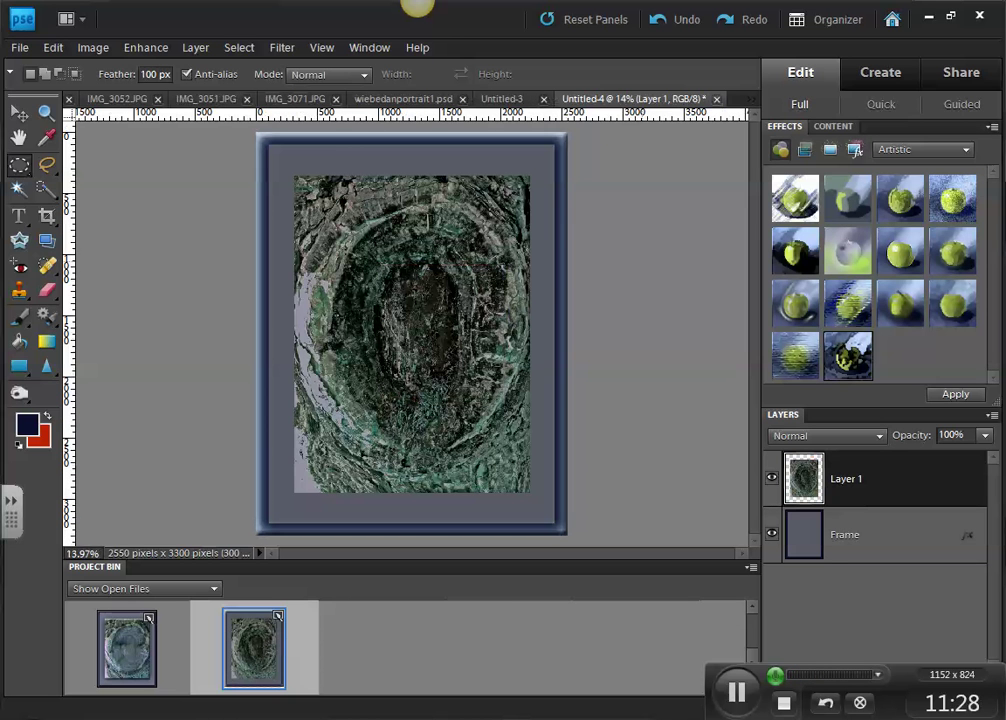
- Paste the face into Untitled-4 as Layer 2 above the teal bark
{"action": "left_click", "coordinate": [52, 47]}
{"action": "left_click", "coordinate": [88, 180]}
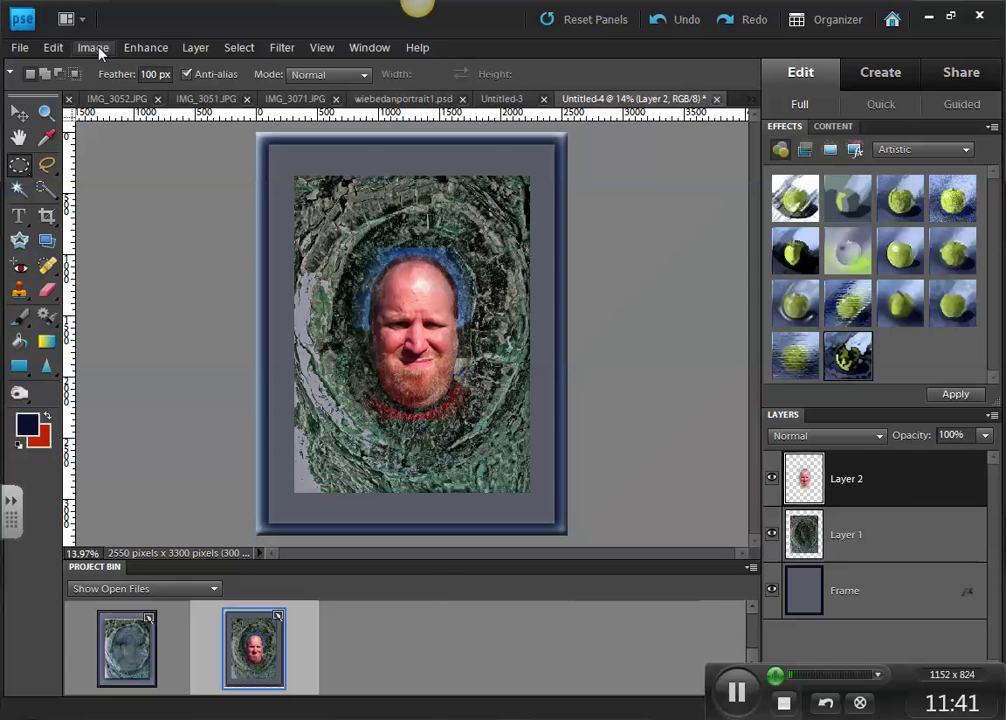
{"action": "left_click", "coordinate": [240, 47]}
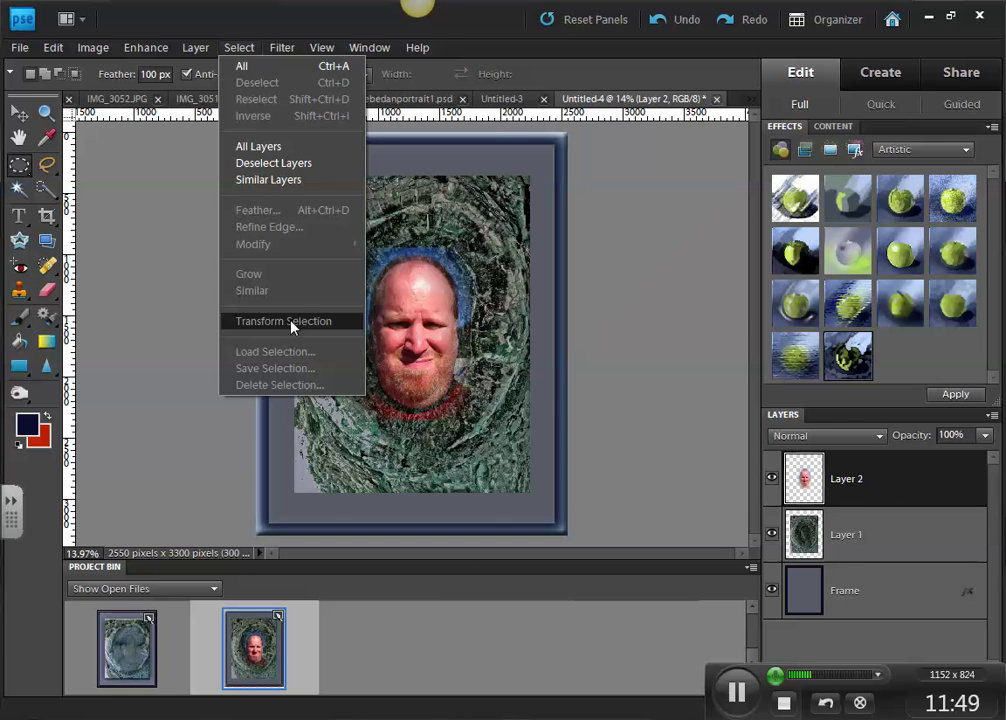
- Free-transform the pasted face on Layer 2 up to about 170.2% and commit it
{"action": "mouse_move", "coordinate": [76, 50]}
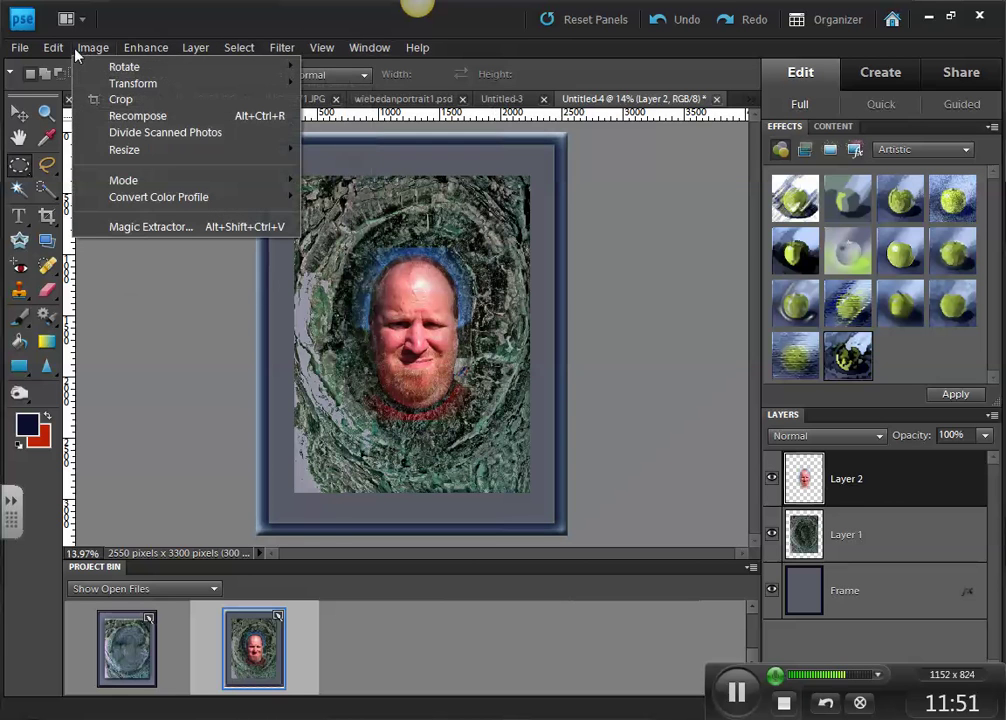
{"action": "mouse_move", "coordinate": [140, 83]}
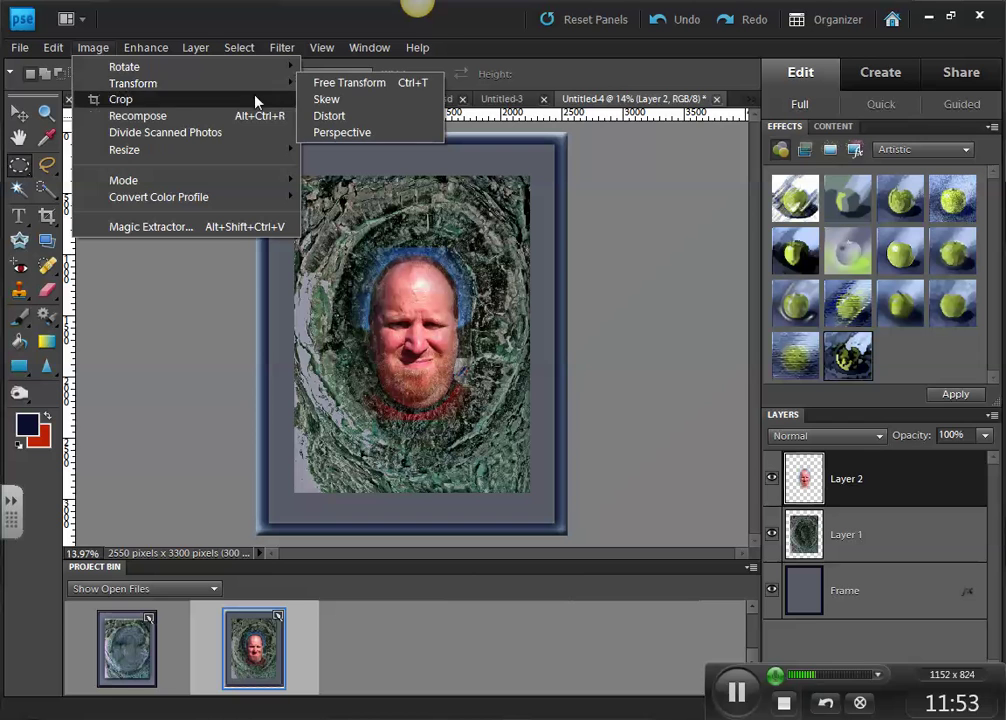
{"action": "left_click", "coordinate": [345, 85]}
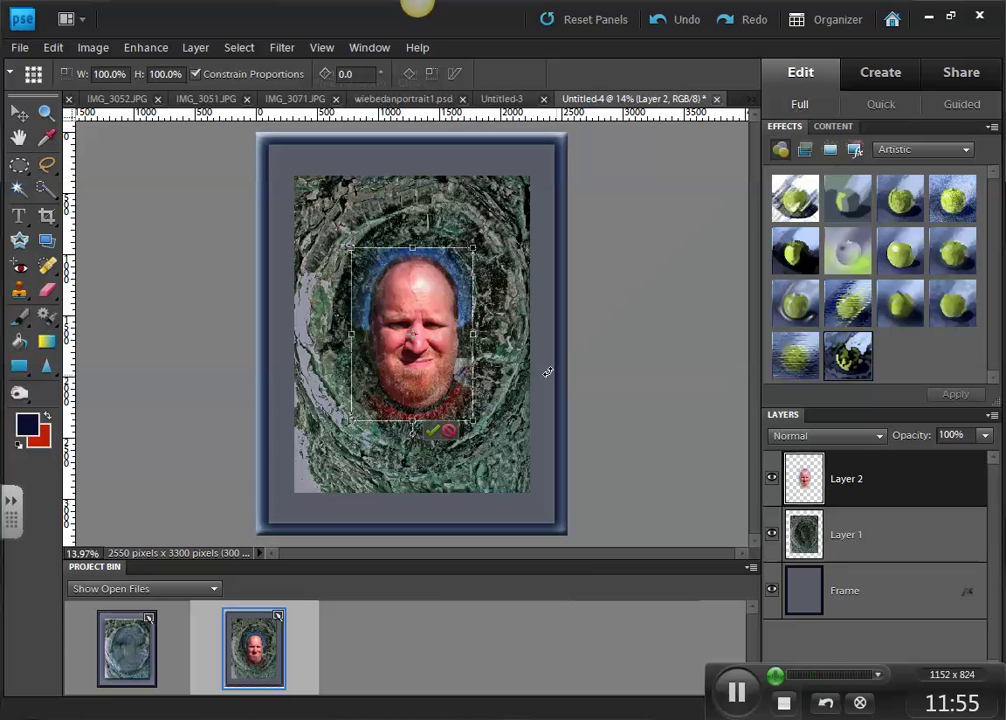
{"action": "left_click_drag", "start_coordinate": [475, 249], "coordinate": [502, 204]}
{"action": "left_click_drag", "start_coordinate": [350, 420], "coordinate": [331, 450]}
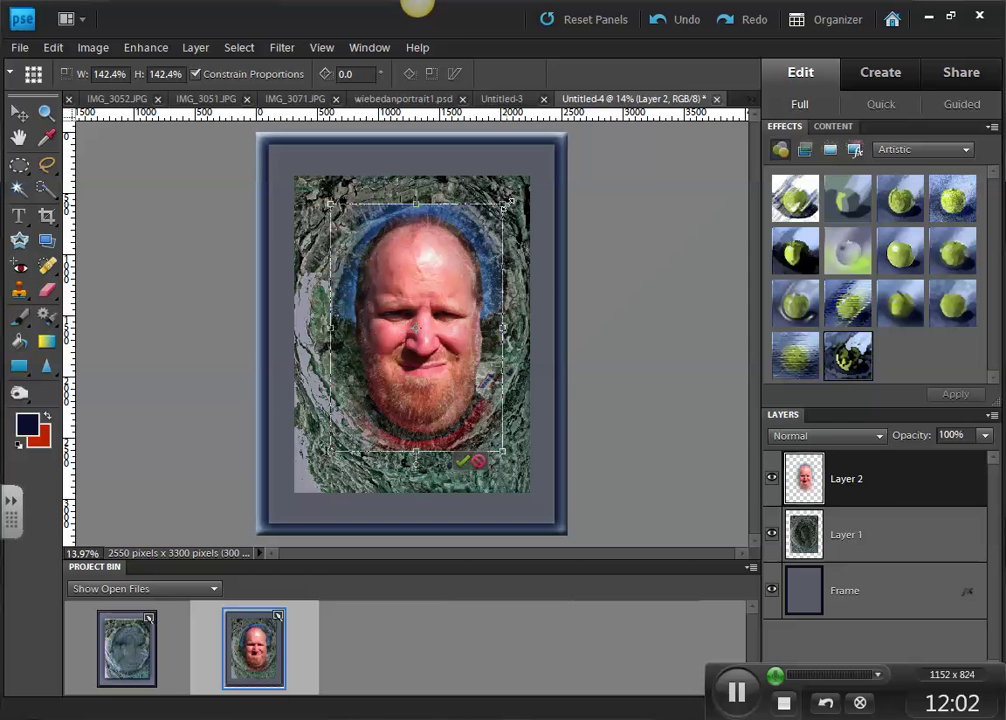
{"action": "left_click_drag", "start_coordinate": [415, 203], "coordinate": [420, 194]}
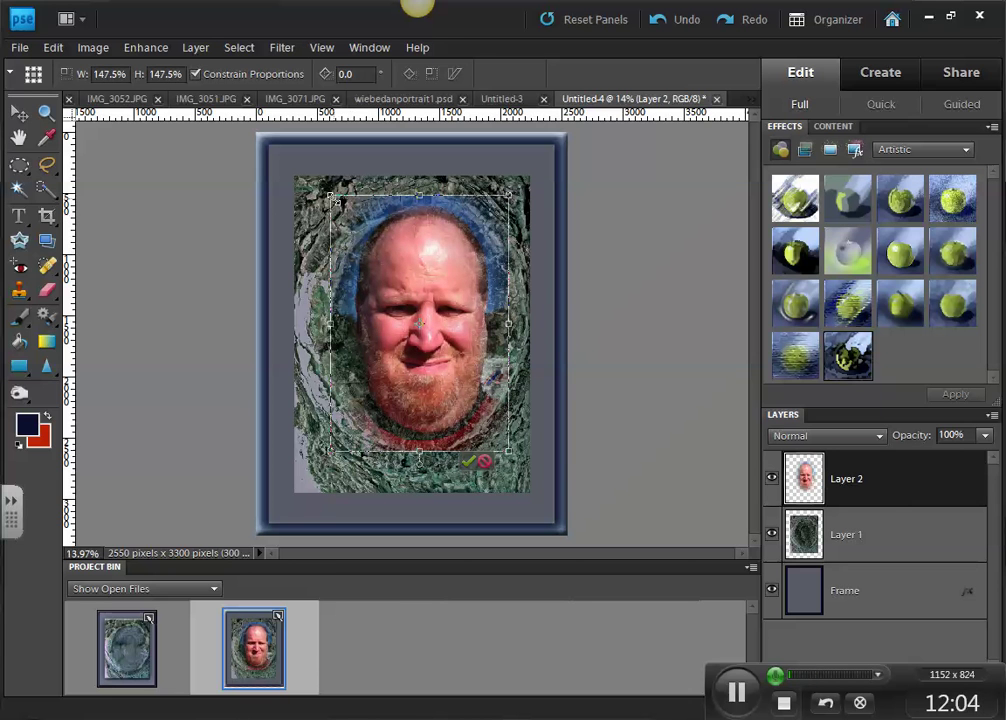
{"action": "left_click_drag", "start_coordinate": [333, 198], "coordinate": [325, 190]}
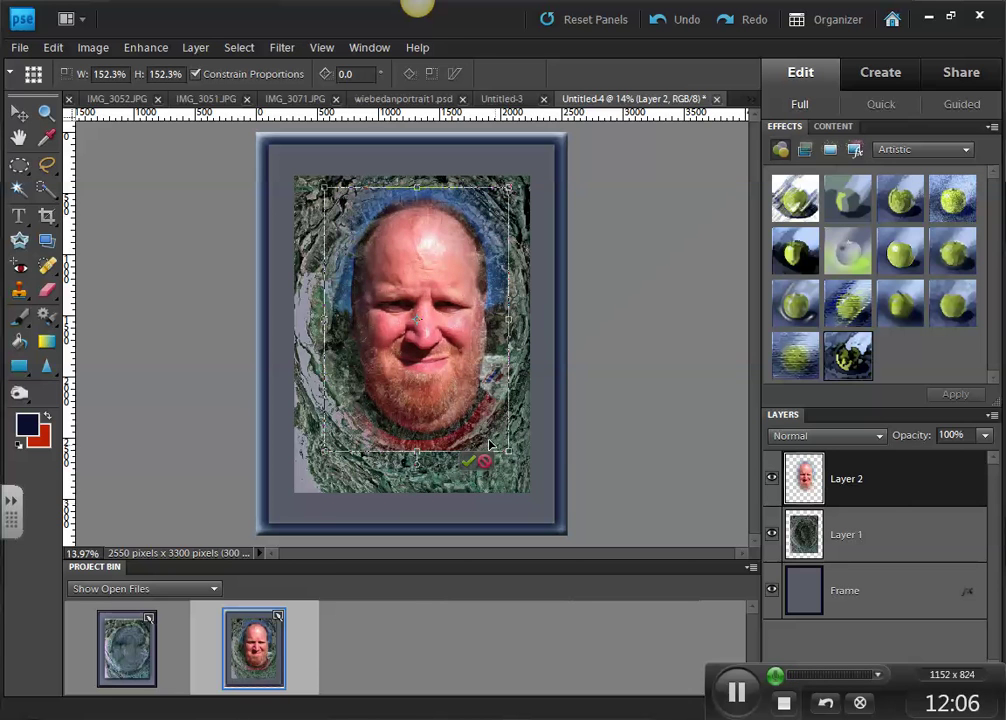
{"action": "mouse_move", "coordinate": [450, 374]}
{"action": "left_mouse_down"}
{"action": "mouse_move", "coordinate": [456, 410]}
{"action": "mouse_move", "coordinate": [454, 389]}
{"action": "left_mouse_up"}
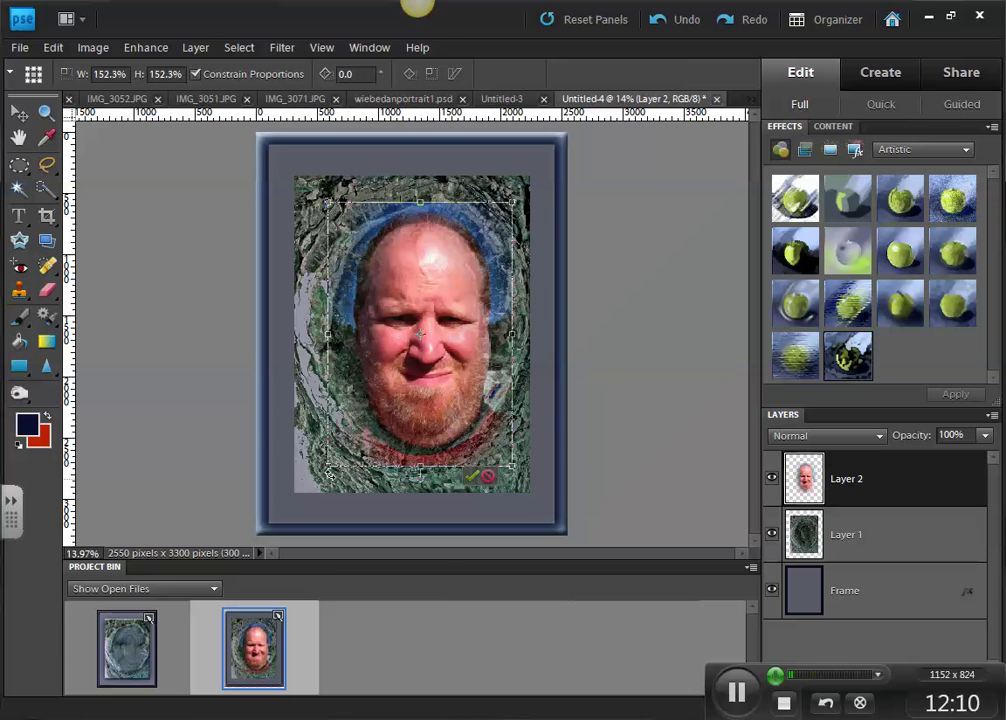
{"action": "left_click_drag", "start_coordinate": [328, 466], "coordinate": [314, 487]}
{"action": "mouse_move", "coordinate": [513, 201]}
{"action": "left_mouse_down"}
{"action": "mouse_move", "coordinate": [532, 173]}
{"action": "mouse_move", "coordinate": [520, 192]}
{"action": "left_mouse_up"}
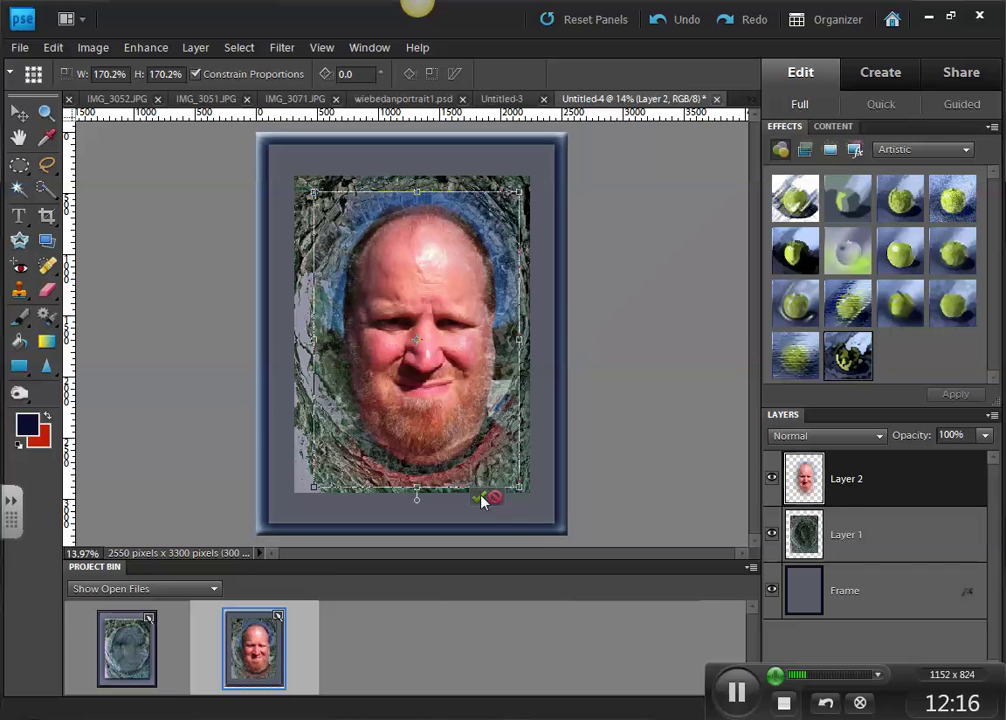
{"action": "left_click", "coordinate": [477, 500]}
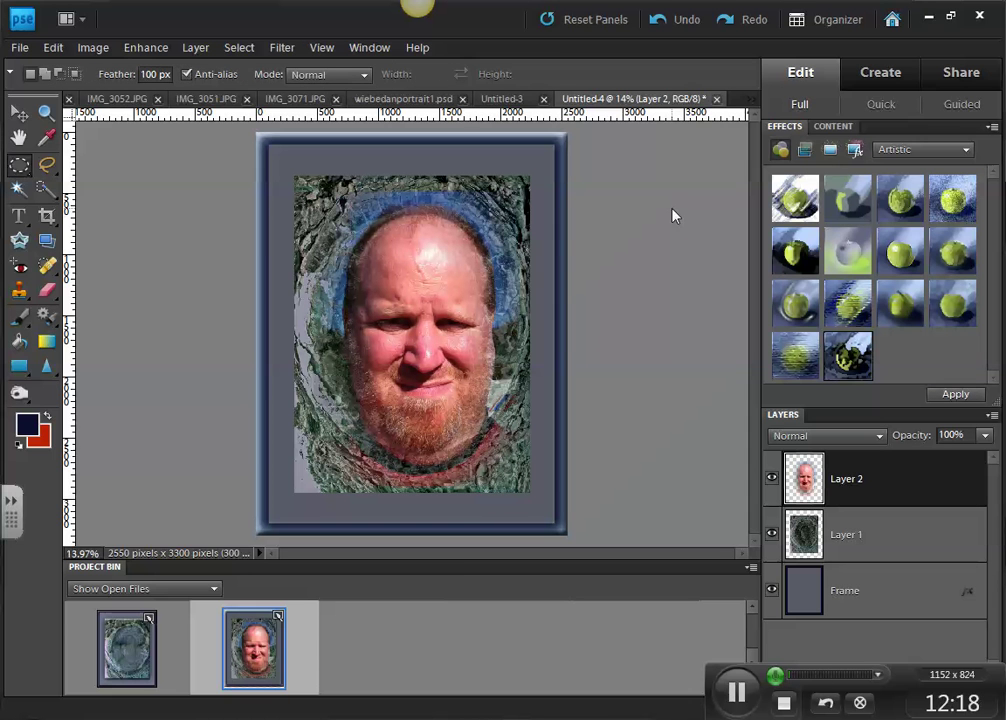
- Erase the reddish band below the beard with a 200 px soft Eraser brush
{"action": "left_click", "coordinate": [47, 292]}
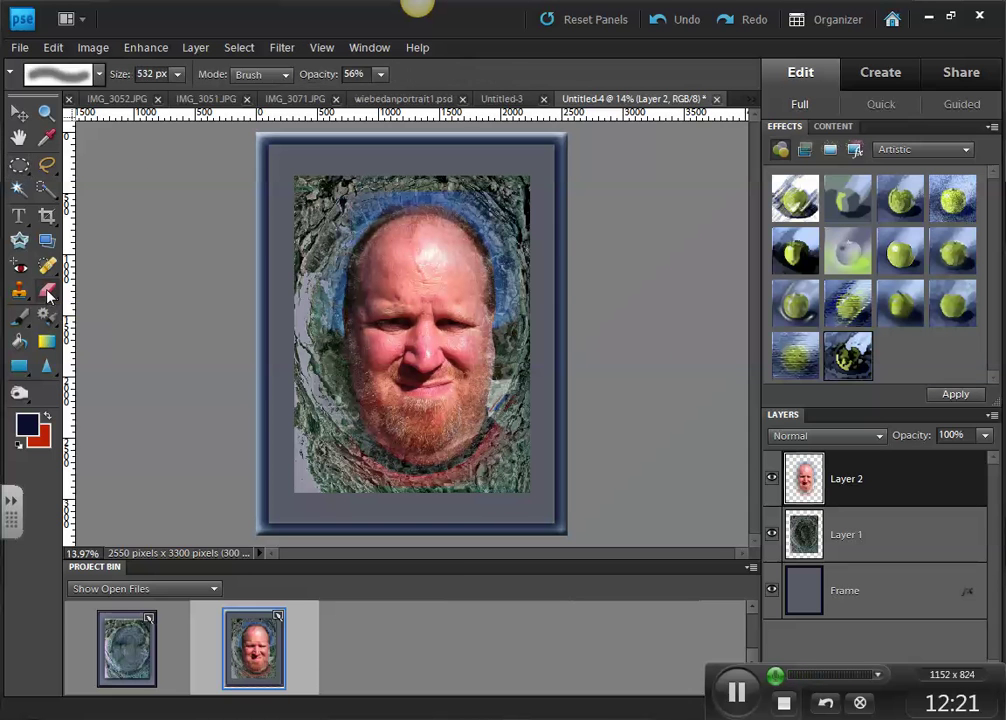
{"action": "left_click", "coordinate": [79, 68]}
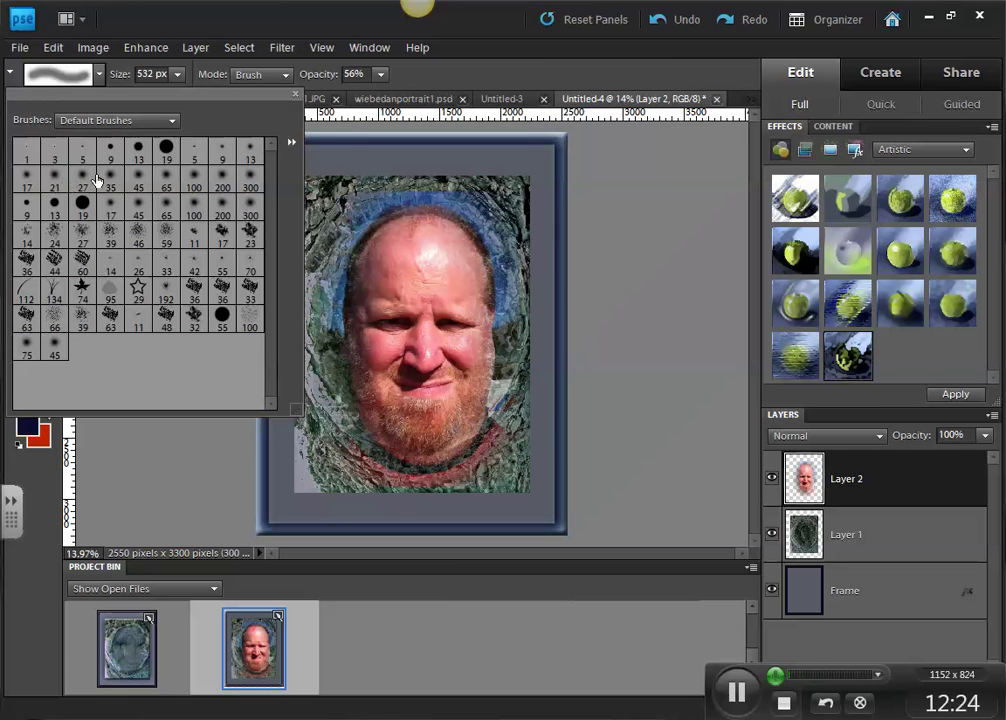
{"action": "left_click", "coordinate": [221, 181]}
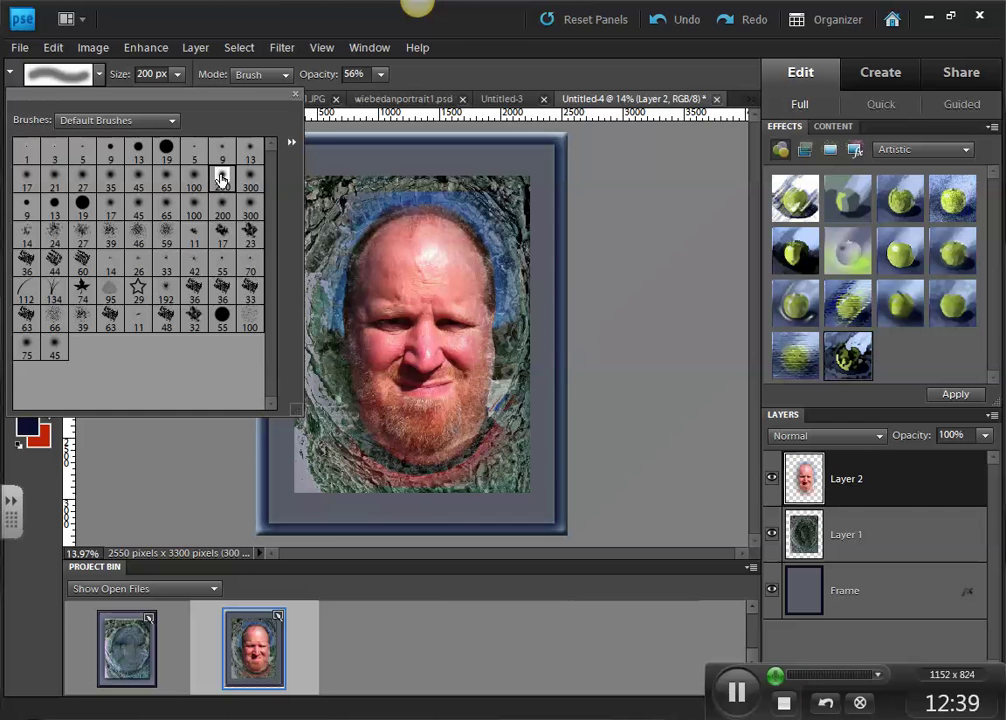
{"action": "double_click", "coordinate": [221, 178]}
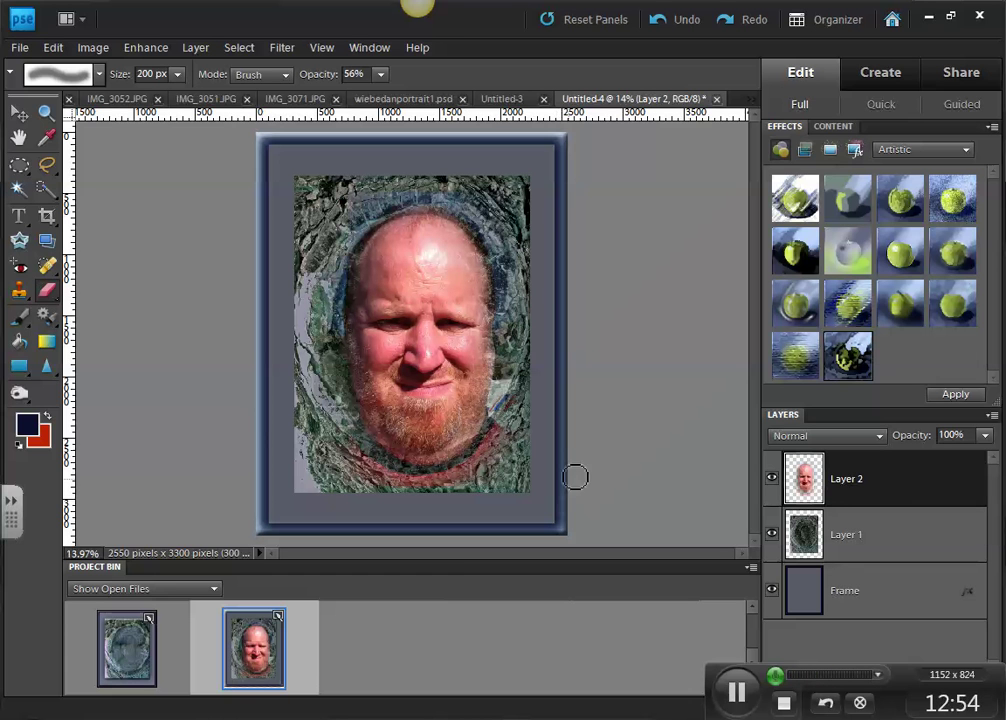
{"action": "left_click_drag", "start_coordinate": [497, 424], "coordinate": [478, 458]}
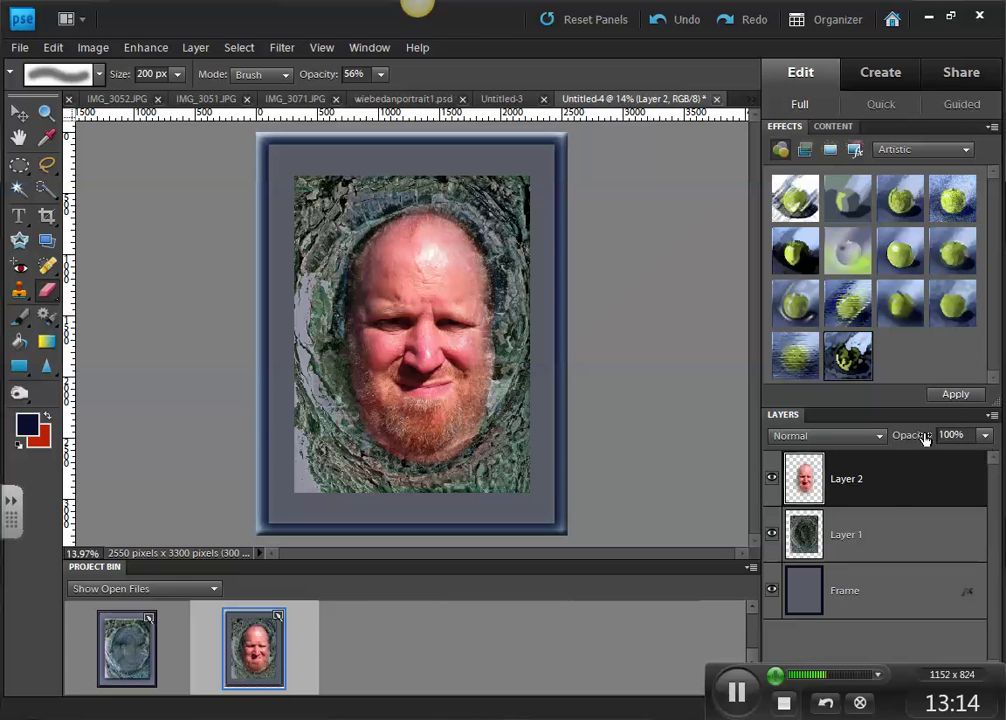
- Lower Layer 2's opacity with the slider and the Opacity field to about 43%
{"action": "mouse_move", "coordinate": [912, 442]}
{"action": "left_mouse_down"}
{"action": "mouse_move", "coordinate": [840, 445]}
{"action": "mouse_move", "coordinate": [915, 445]}
{"action": "mouse_move", "coordinate": [899, 443]}
{"action": "left_mouse_up"}
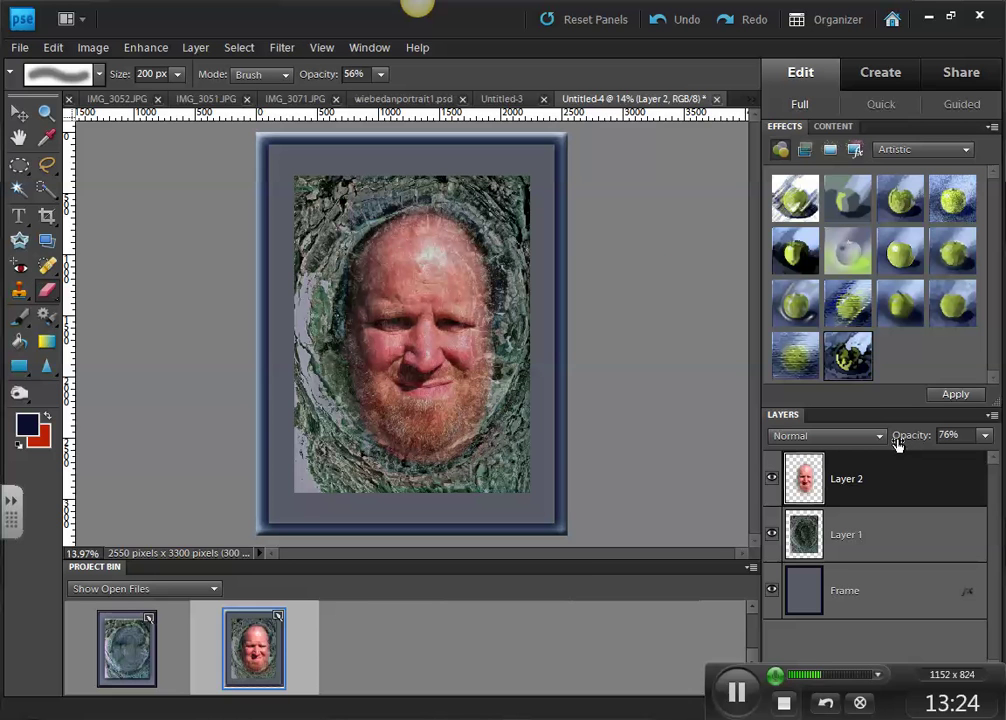
{"action": "left_click", "coordinate": [985, 436]}
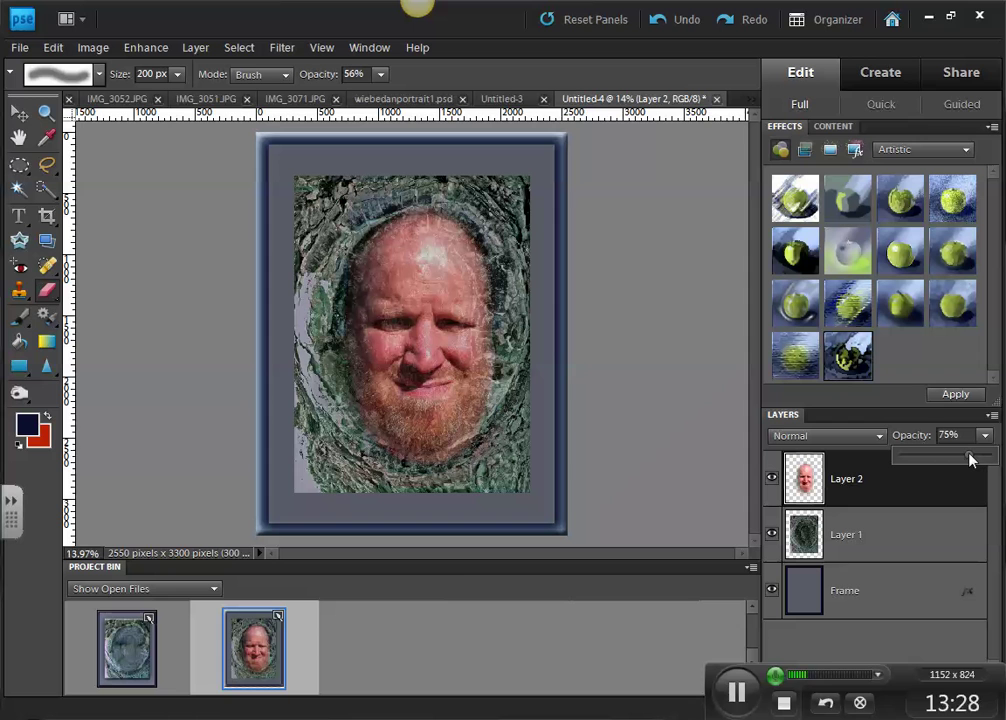
{"action": "left_click_drag", "start_coordinate": [924, 464], "coordinate": [914, 465]}
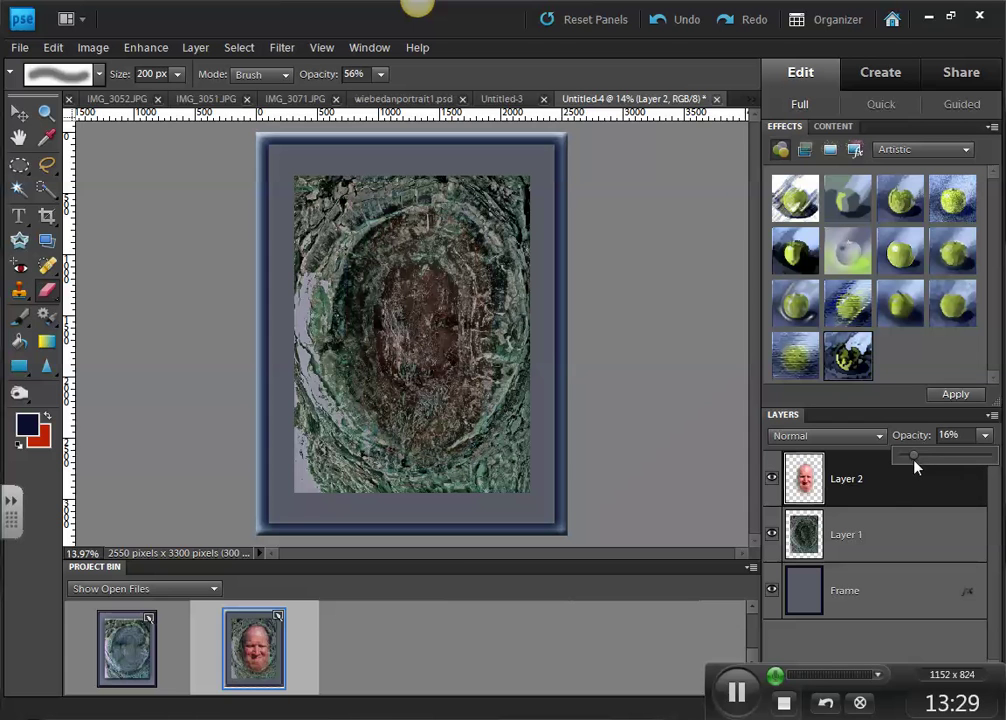
{"action": "left_click", "coordinate": [963, 434]}
{"action": "type", "text": "40"}
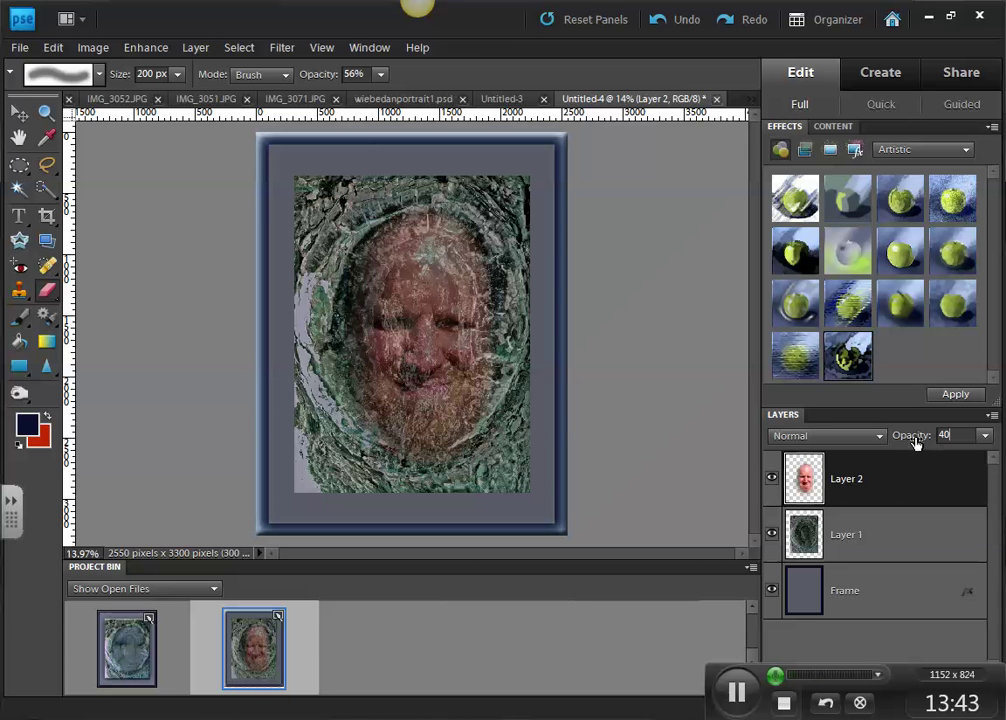
{"action": "key", "text": "Return"}
{"action": "left_click", "coordinate": [916, 440]}
- Apply Hue/Saturation to the face with Saturation -66 and Hue +84
{"action": "left_click", "coordinate": [152, 50]}
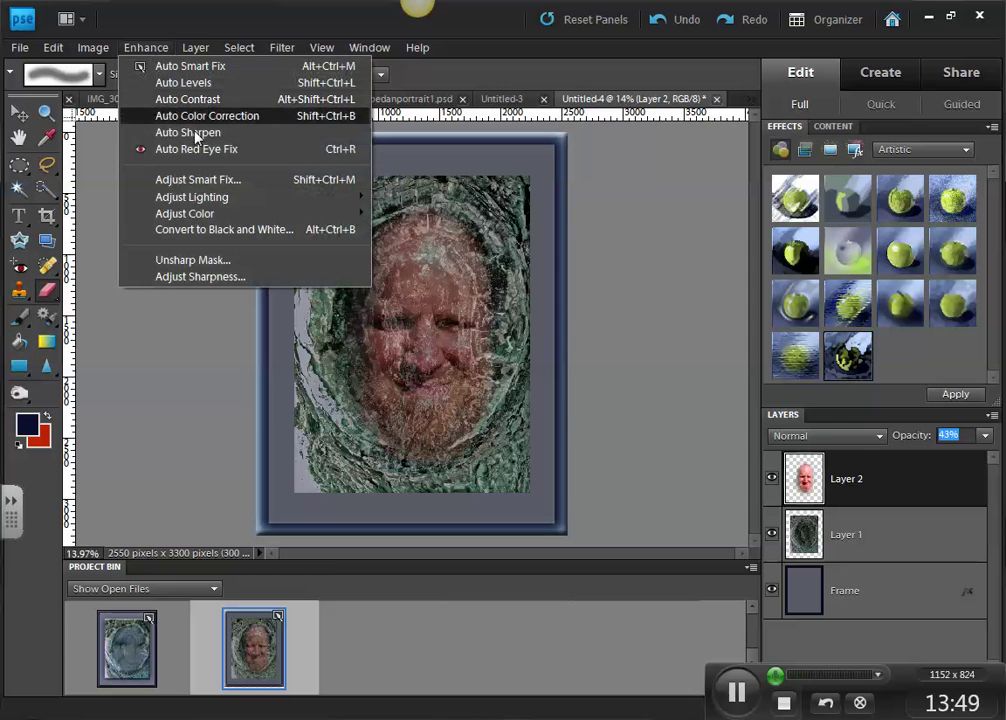
{"action": "mouse_move", "coordinate": [199, 216]}
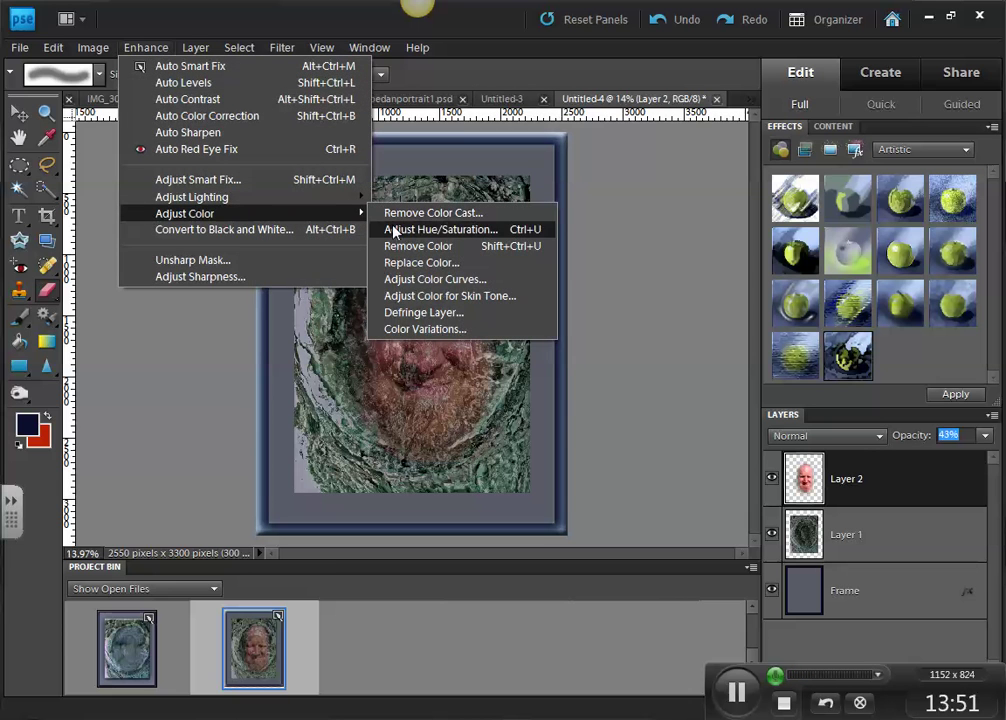
{"action": "left_click", "coordinate": [386, 229]}
{"action": "left_click_drag", "start_coordinate": [138, 367], "coordinate": [82, 372]}
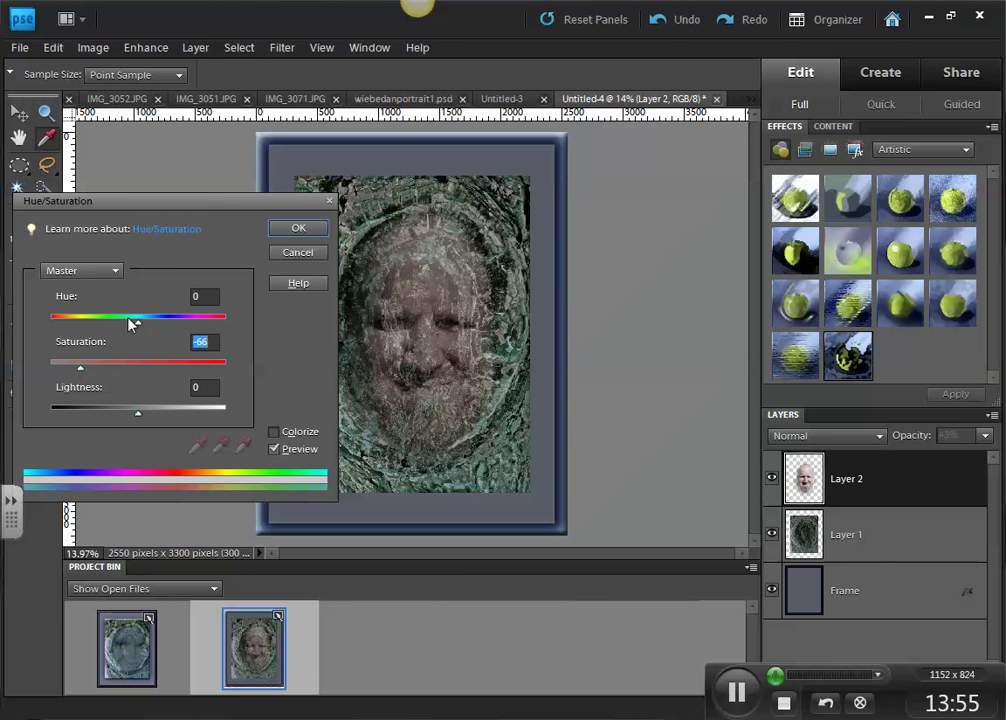
{"action": "left_click_drag", "start_coordinate": [139, 324], "coordinate": [192, 328]}
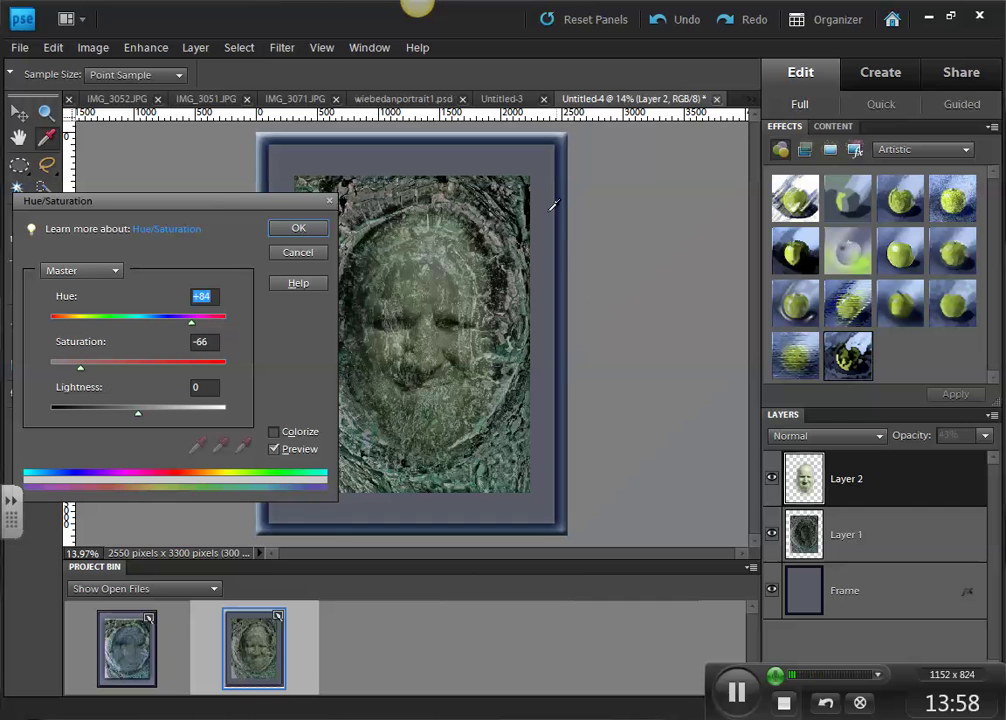
{"action": "left_click", "coordinate": [298, 229]}
{"action": "key", "text": "e"}
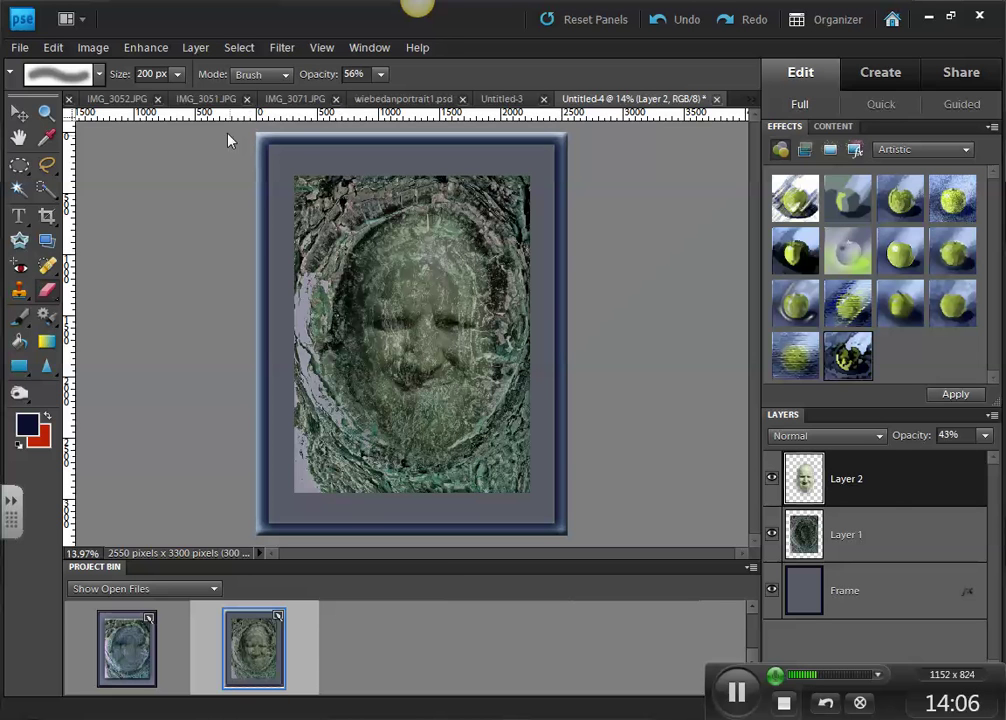
- Free-transform Layer 2 to about 115% width and 97% height and commit it
{"action": "left_click", "coordinate": [105, 48]}
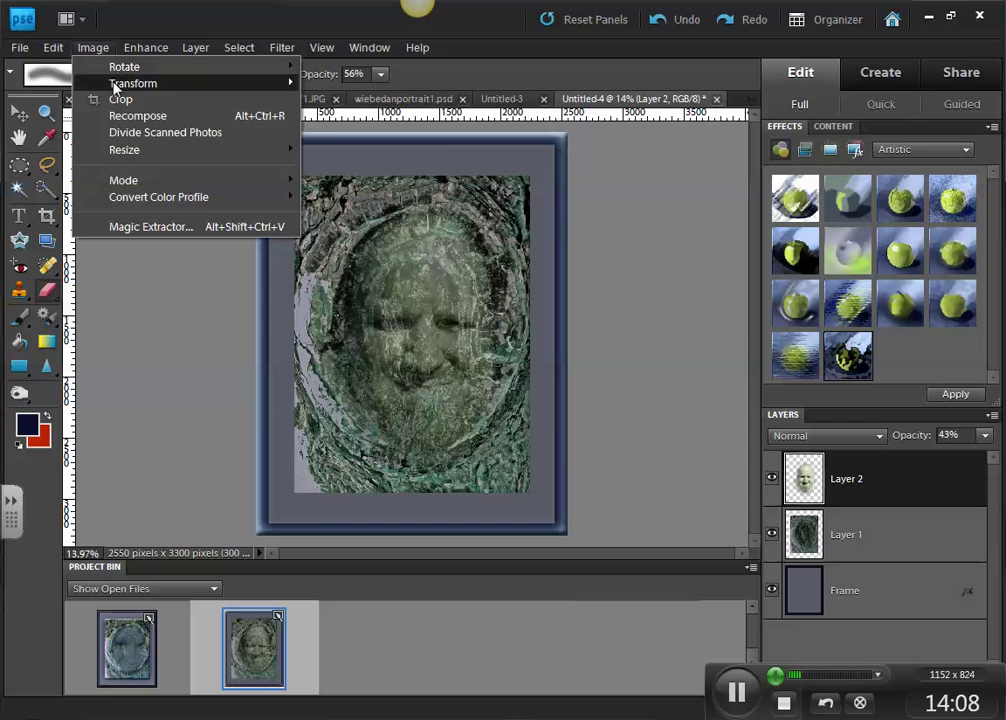
{"action": "mouse_move", "coordinate": [112, 85]}
{"action": "left_click", "coordinate": [333, 84]}
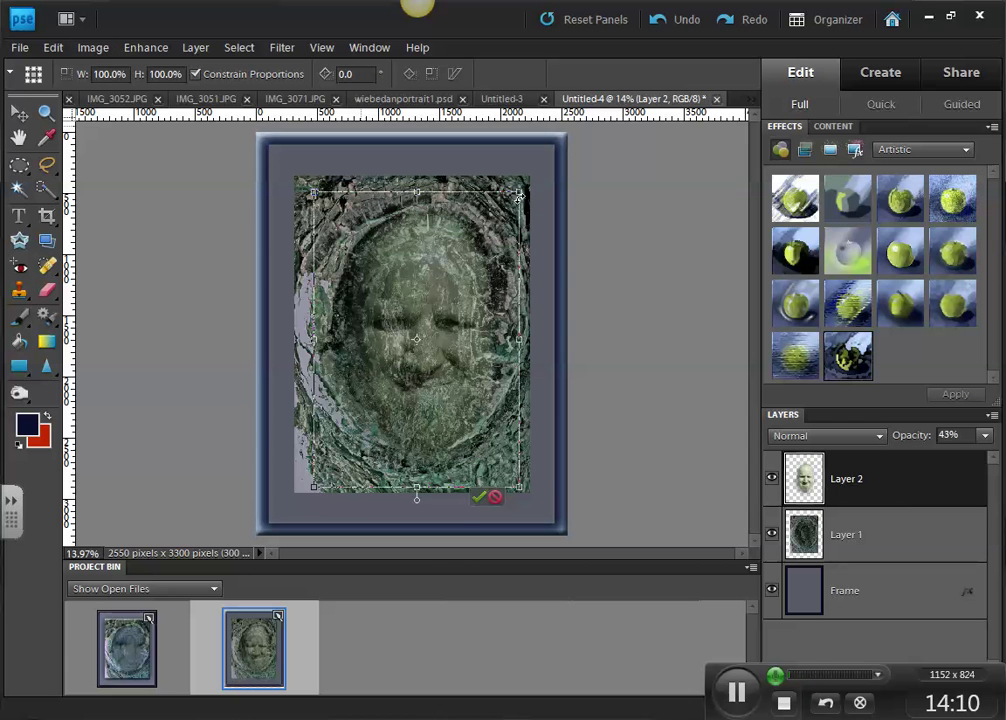
{"action": "left_click_drag", "start_coordinate": [534, 181], "coordinate": [530, 176]}
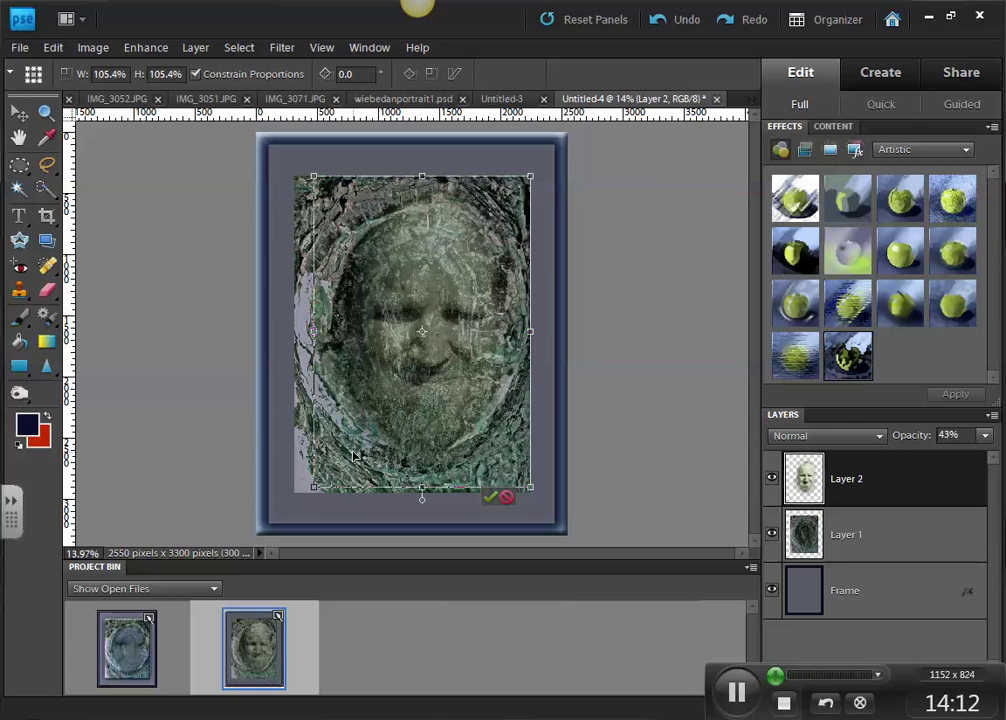
{"action": "left_click_drag", "start_coordinate": [312, 489], "coordinate": [308, 493]}
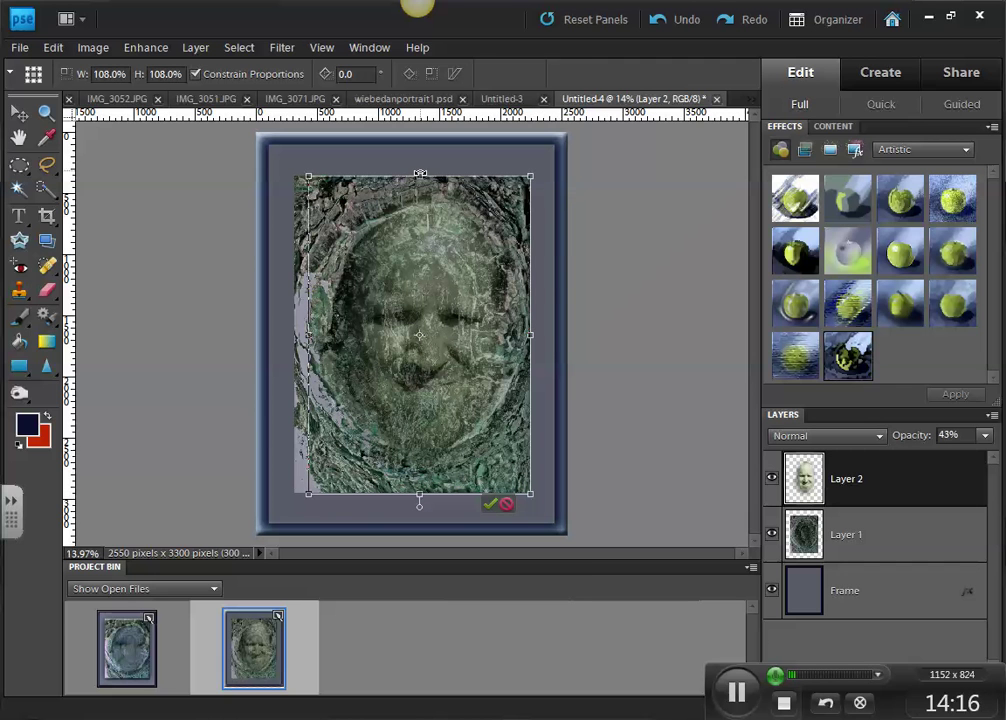
{"action": "left_click_drag", "start_coordinate": [420, 174], "coordinate": [420, 188]}
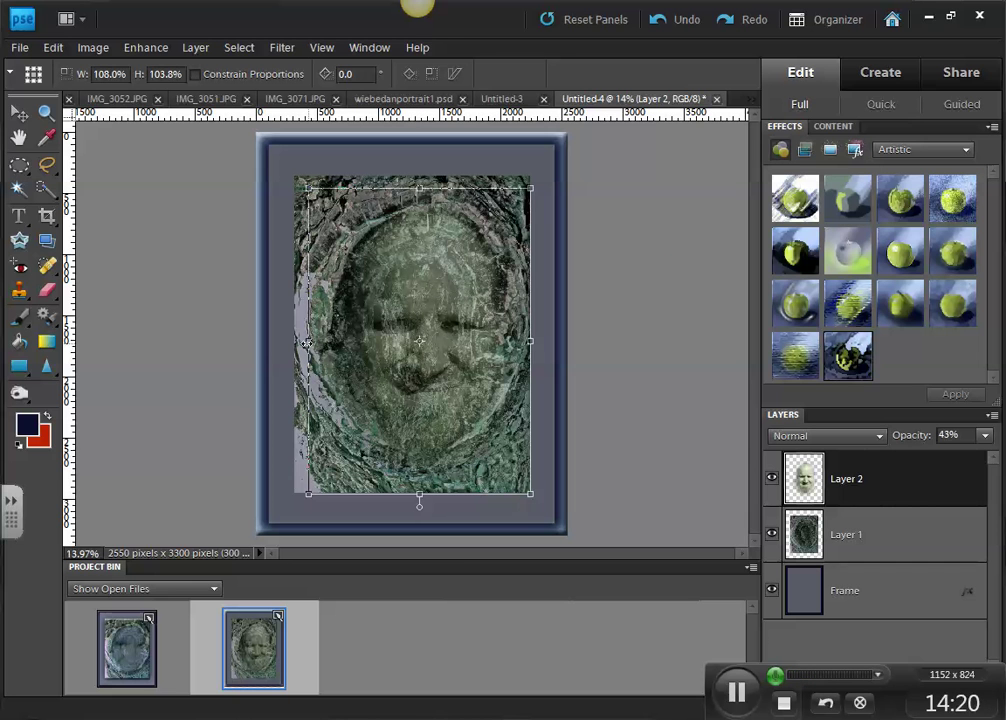
{"action": "left_click_drag", "start_coordinate": [308, 342], "coordinate": [296, 342]}
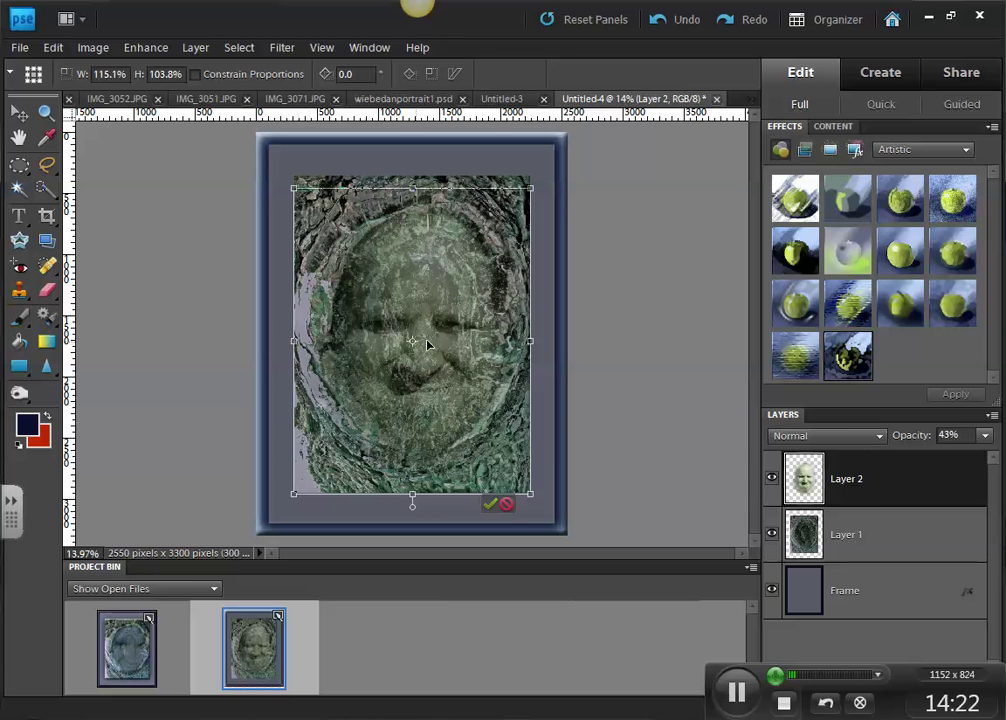
{"action": "left_click_drag", "start_coordinate": [530, 341], "coordinate": [537, 341]}
{"action": "left_click_drag", "start_coordinate": [412, 493], "coordinate": [412, 474]}
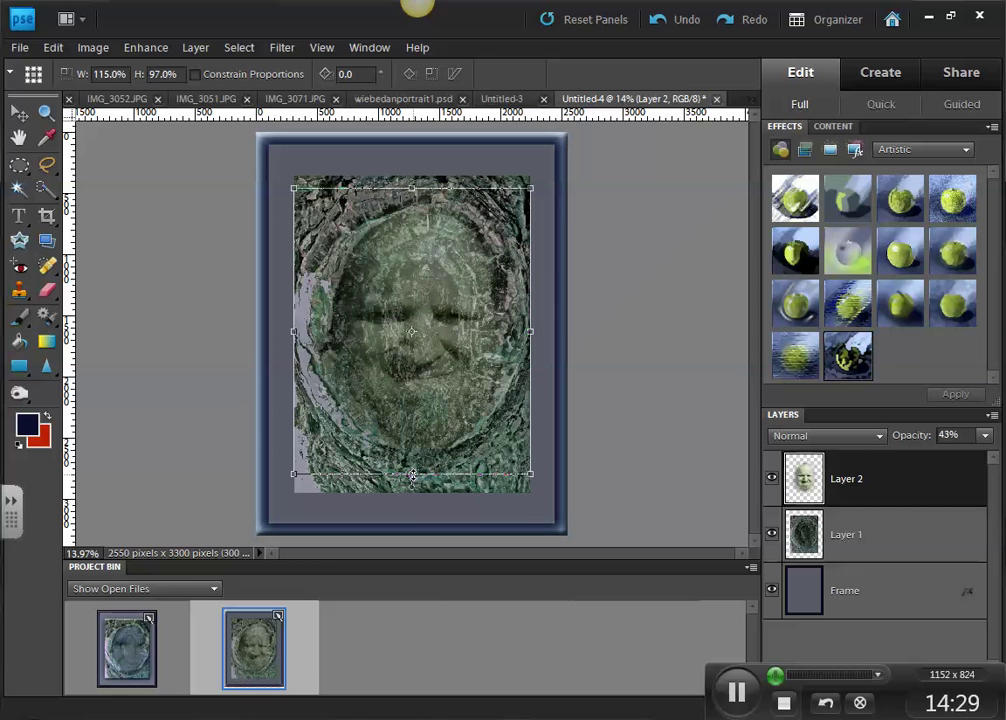
{"action": "left_click", "coordinate": [491, 484]}
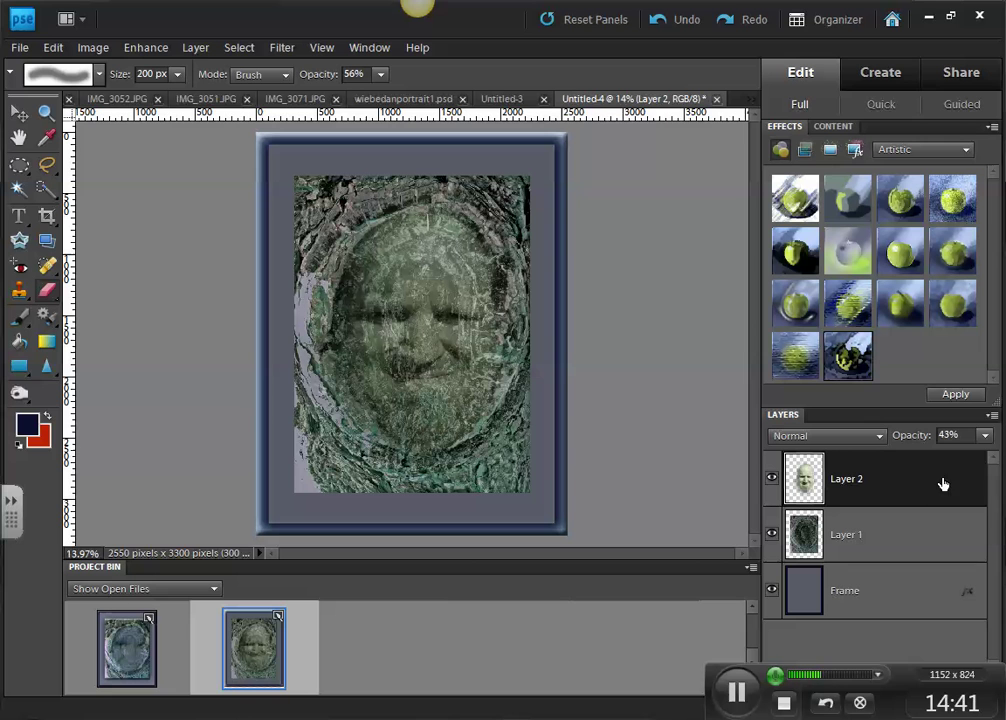
- Scrub Layer 2's Opacity label down to 36%
{"action": "left_click_drag", "start_coordinate": [916, 442], "coordinate": [913, 442]}
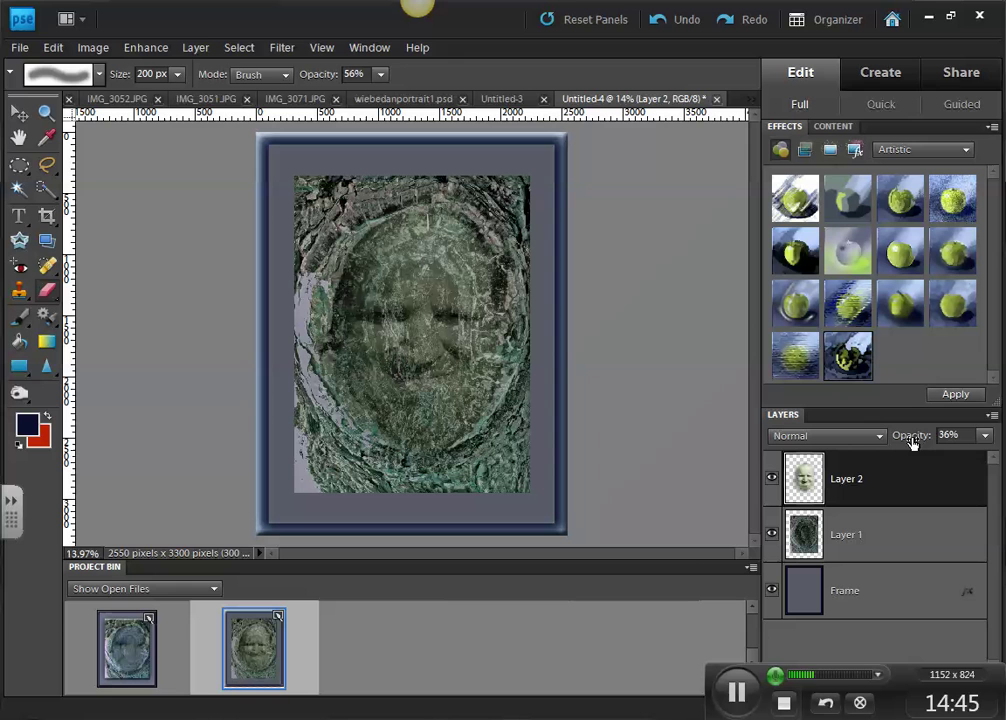